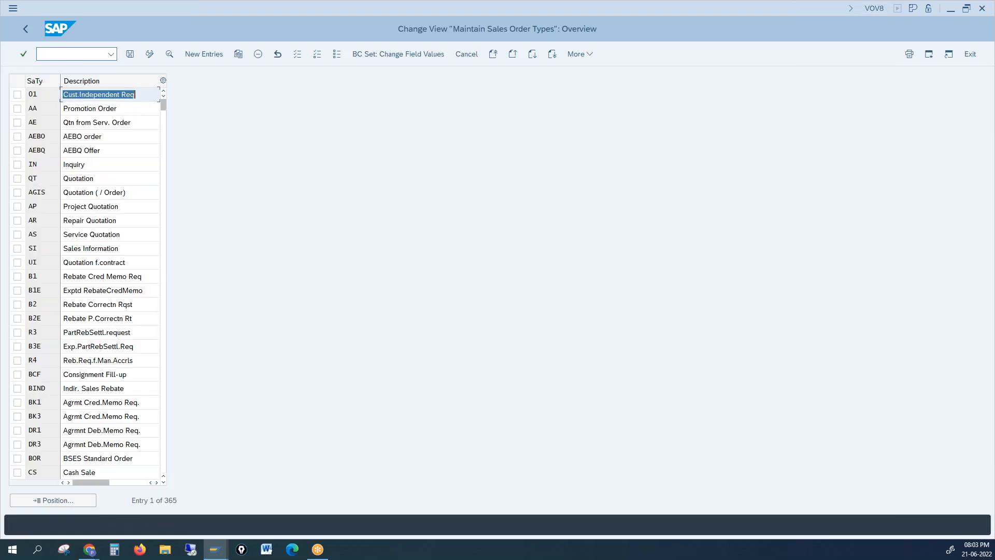
Jump to OR in the sales document type list and open the Standard Order details
left_click(77, 500)
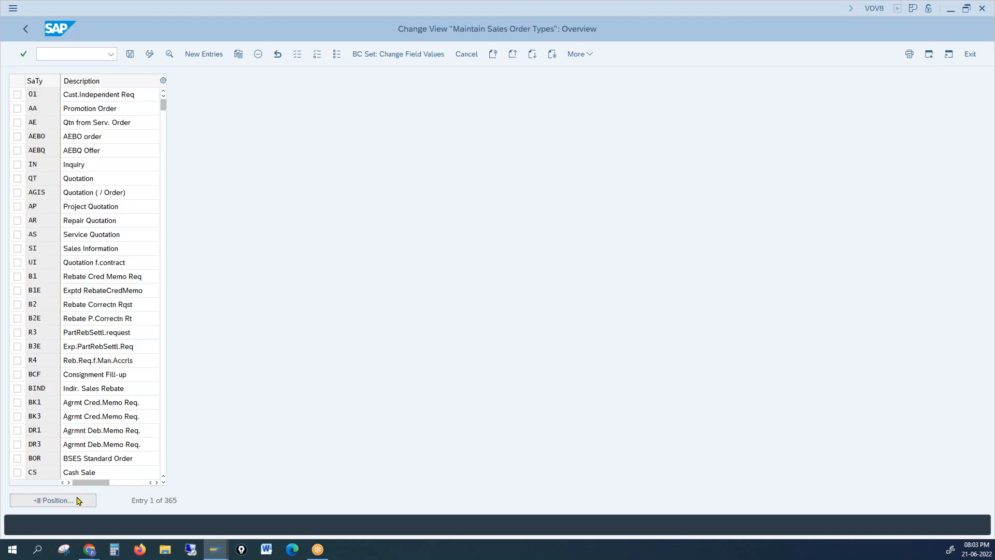
type("or")
key("Return")
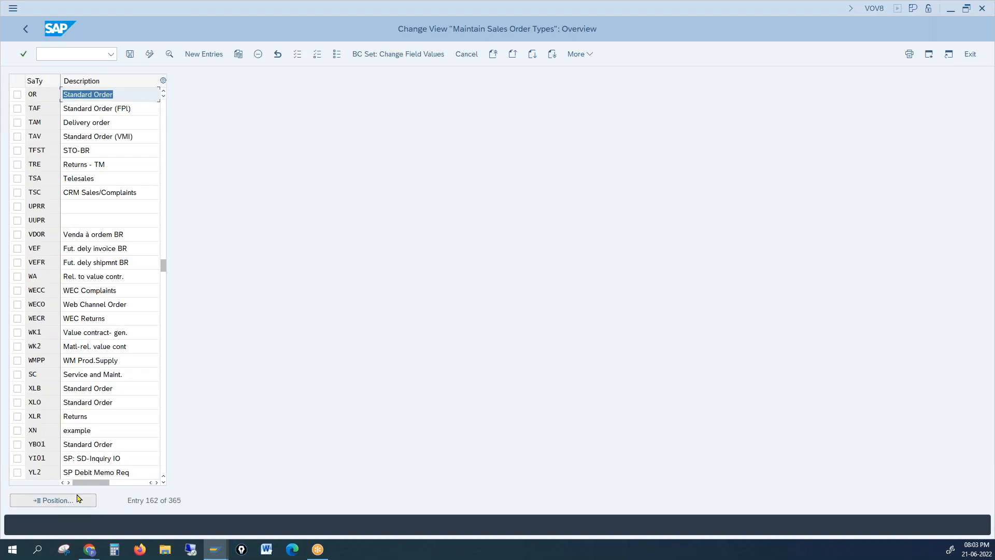
left_click(80, 94)
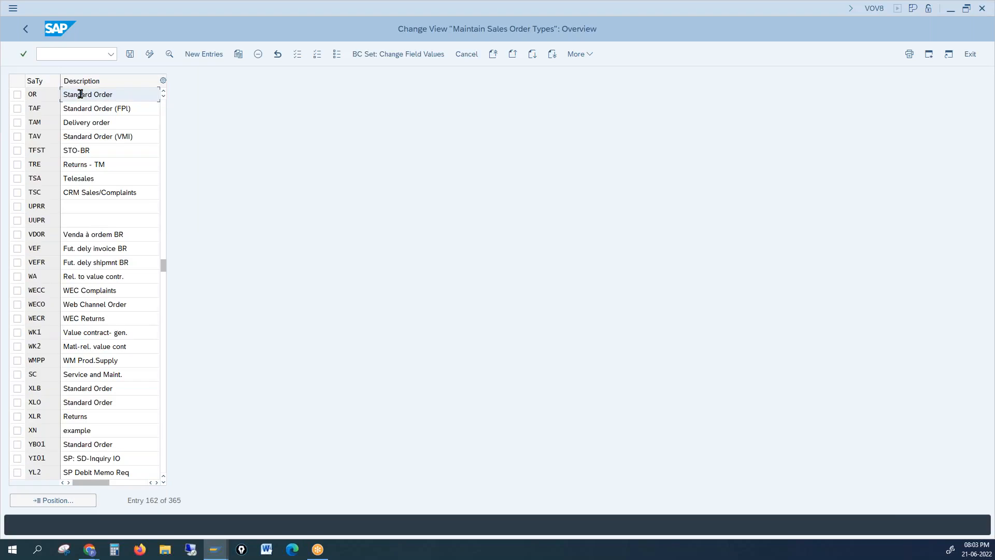
double_click(81, 94)
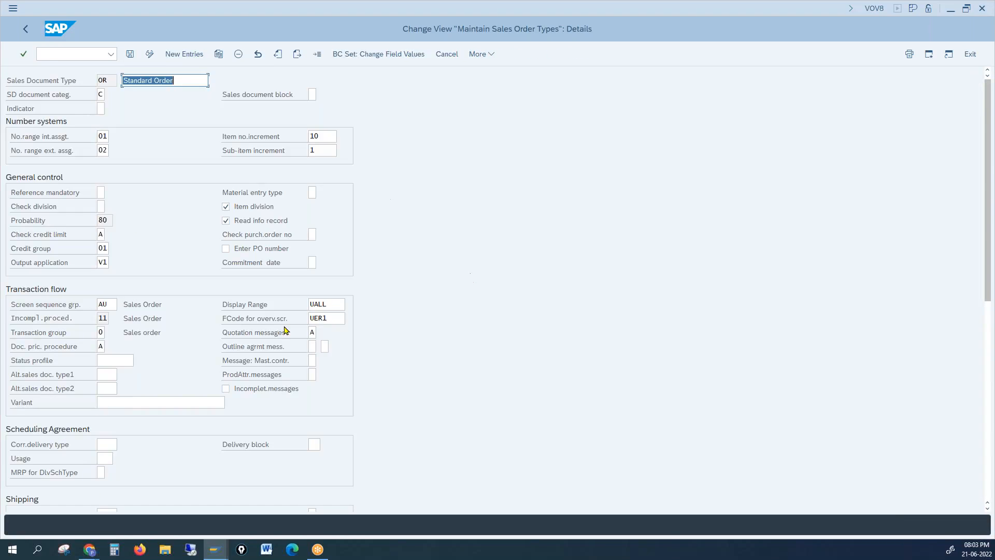
left_click(101, 207)
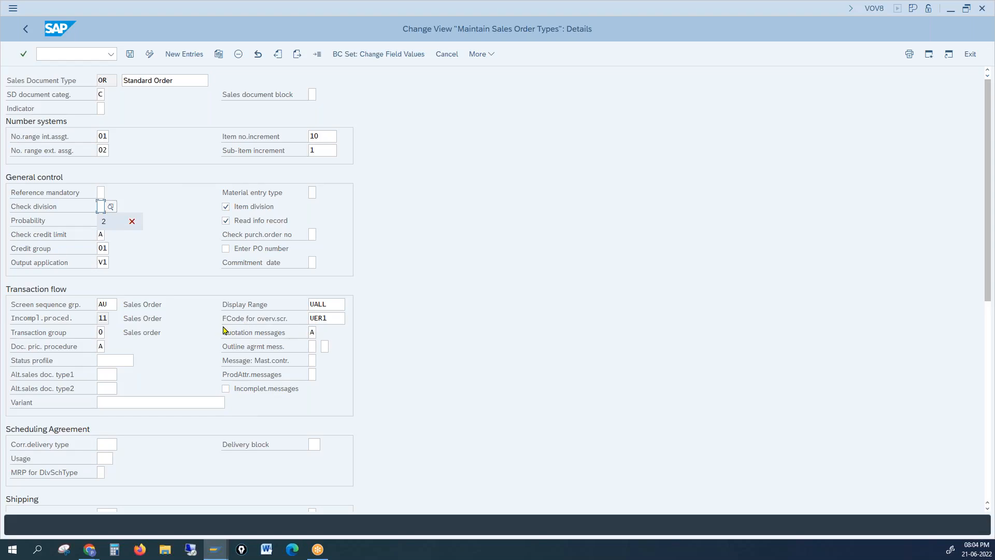
left_click(581, 324)
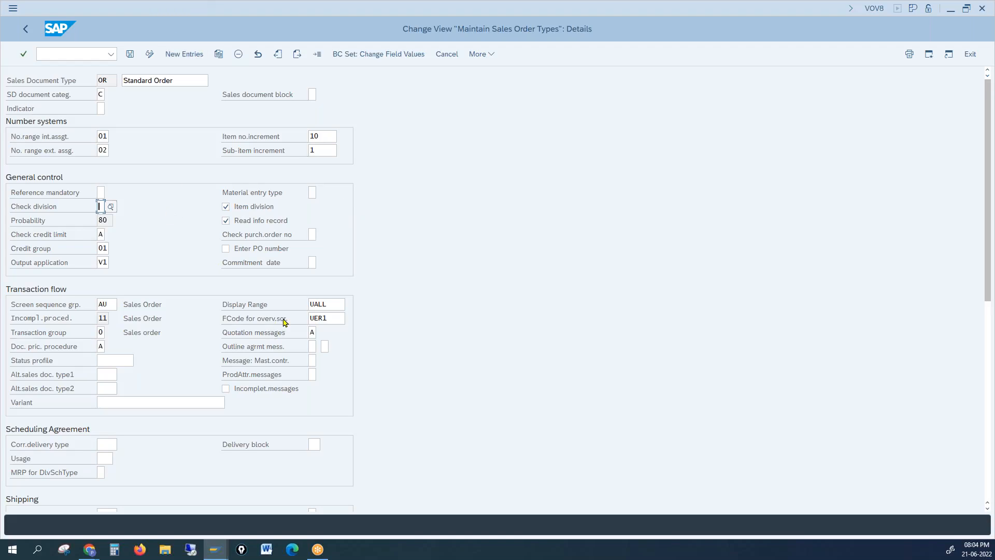
left_click(109, 376)
left_click(434, 401)
left_click(1, 206)
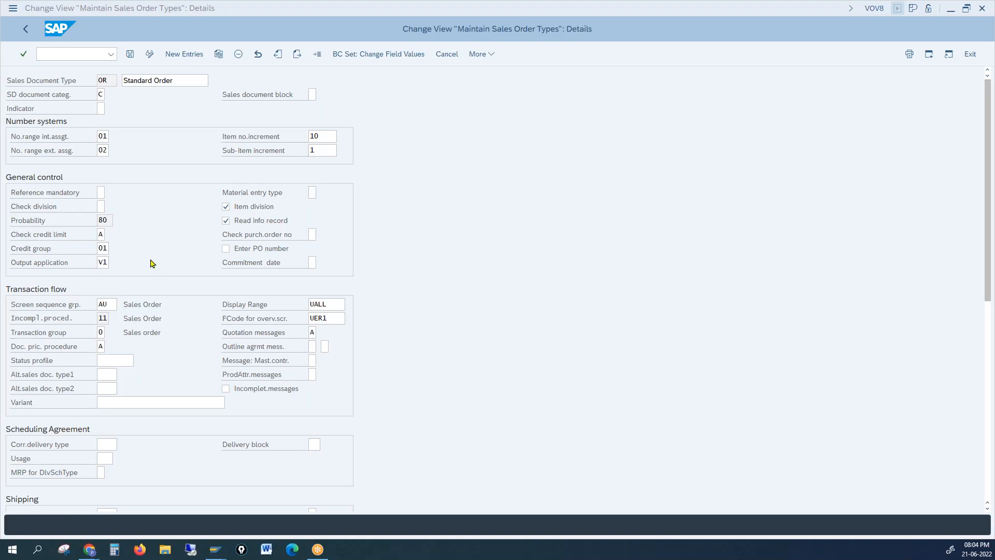
left_click(468, 254)
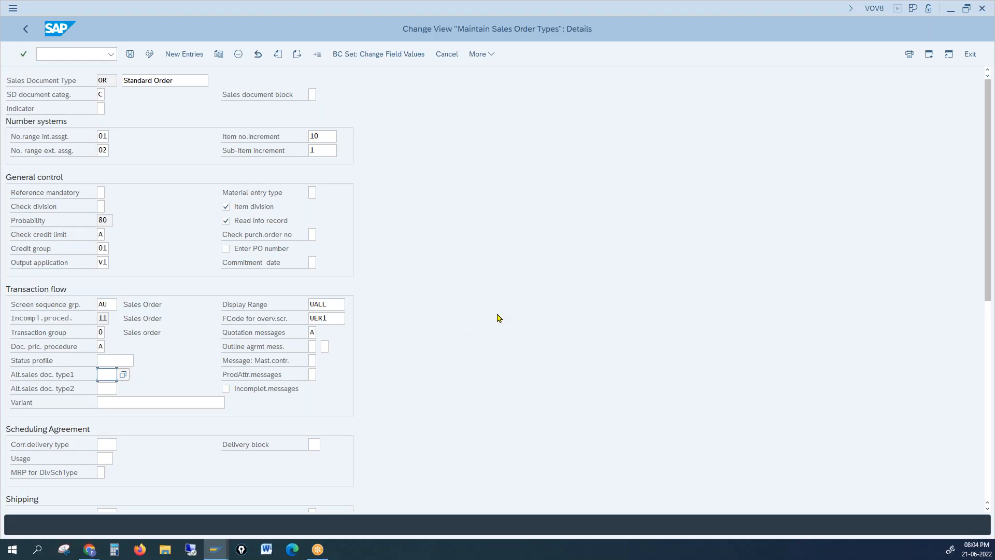
left_click(312, 360)
left_click(110, 373)
left_click(107, 359)
left_click(105, 374)
left_click(106, 387)
key("alt+Tab")
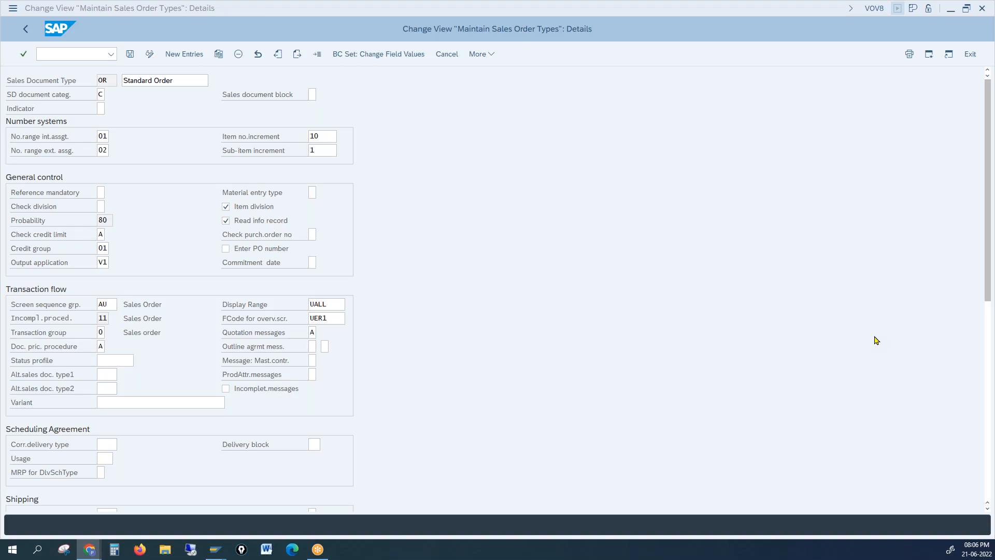
Return to SAP and open a second session through New GUI Window
left_click(875, 340)
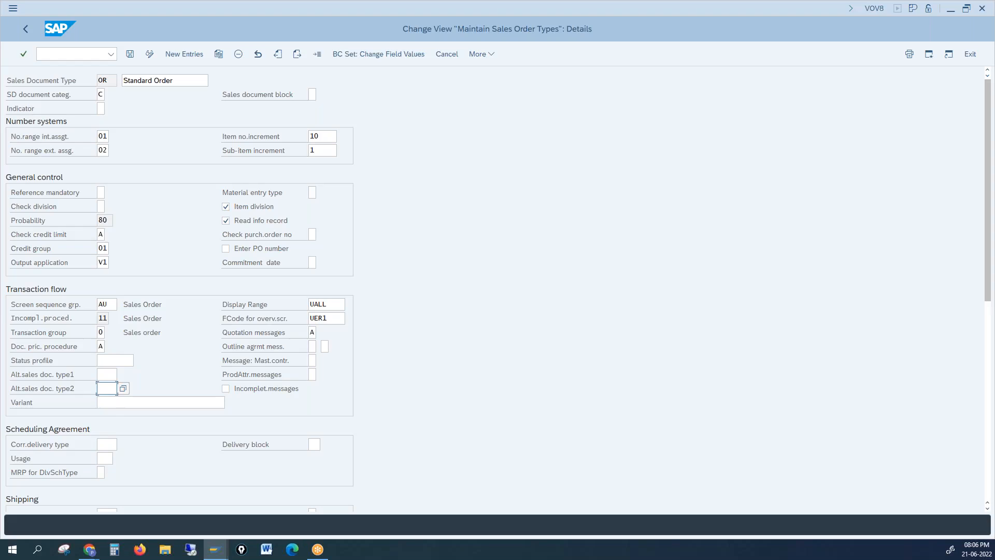
key("alt+Tab")
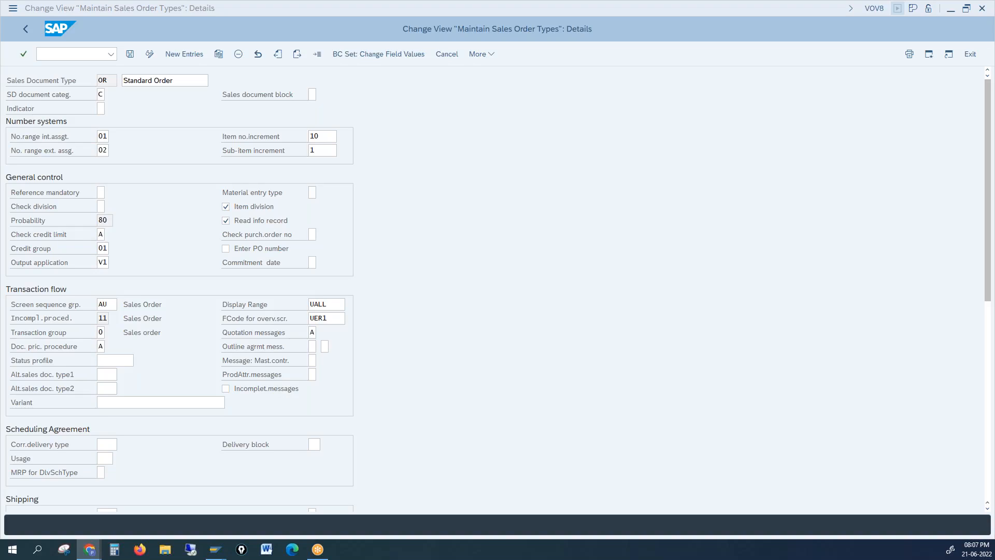
left_click(106, 388)
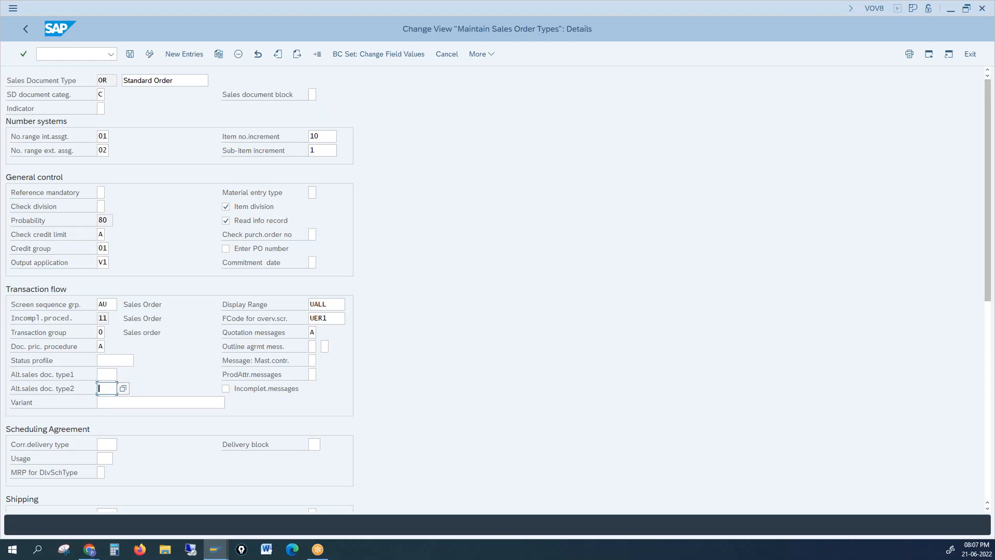
left_click(10, 13)
left_click(29, 125)
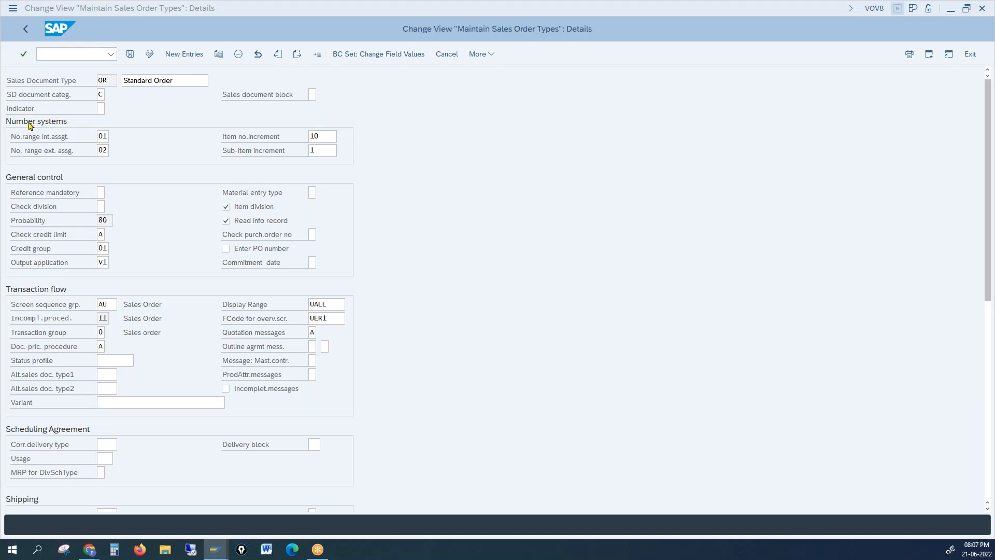
Start a VA01 order of type OR and check the delivery date and plant fields
type("v")
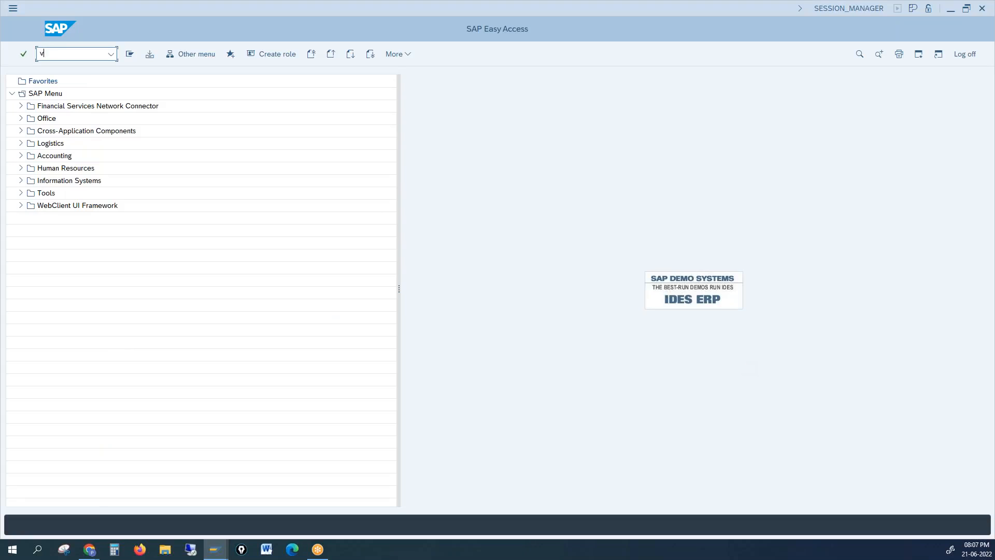
type("a01")
key("Return")
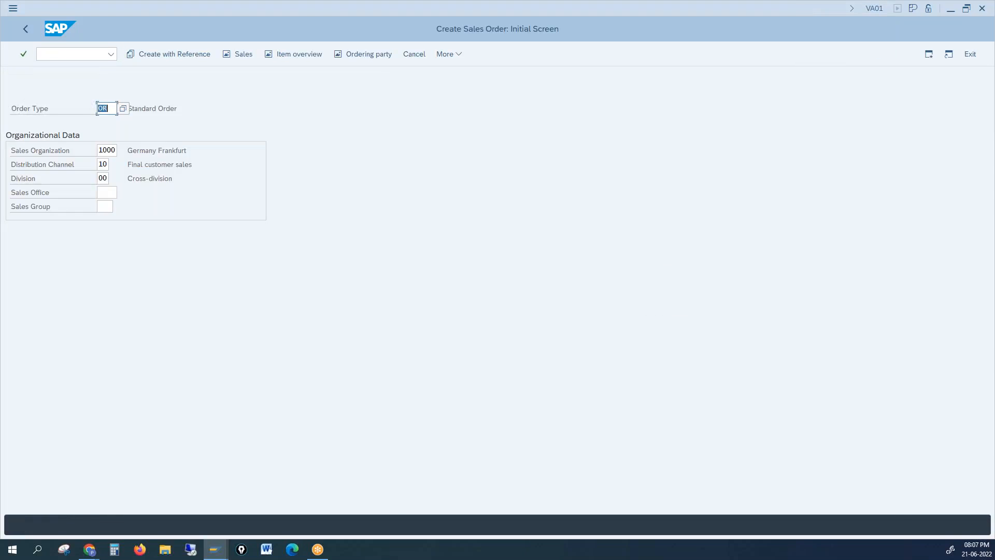
key("Return")
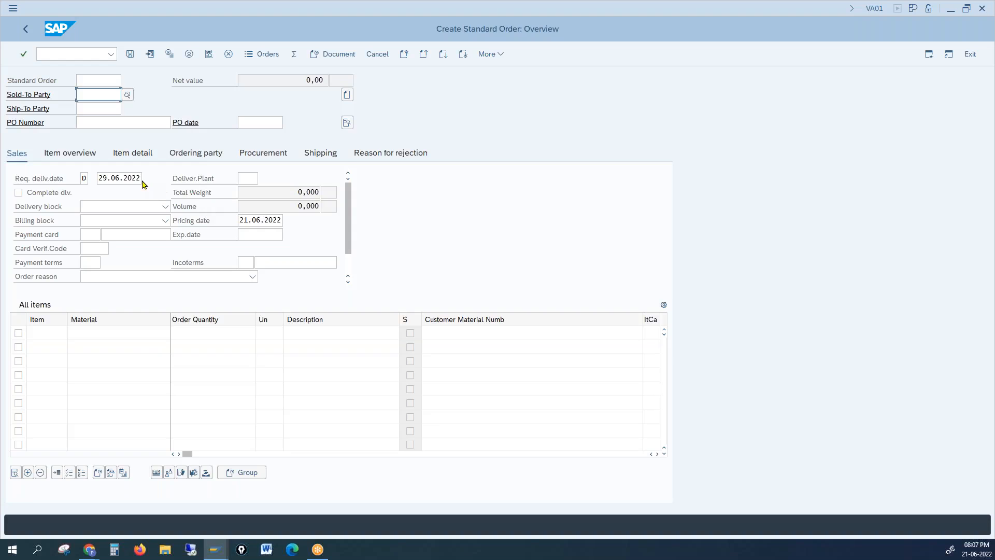
left_click(142, 180)
left_click(242, 176)
key("Return")
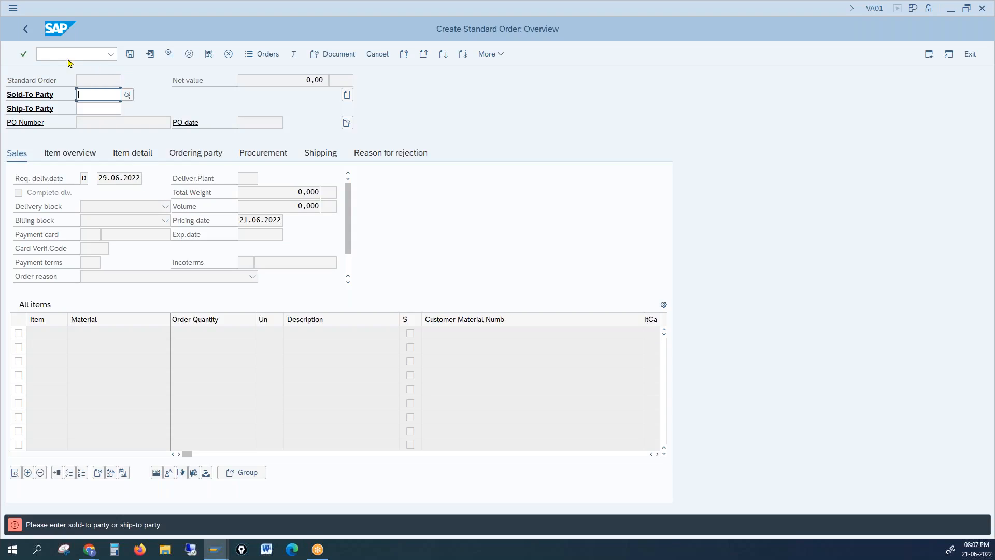
Reopen the Standard Order overview for type OR, then return to the VOV8 window
left_click(27, 28)
left_click(106, 108)
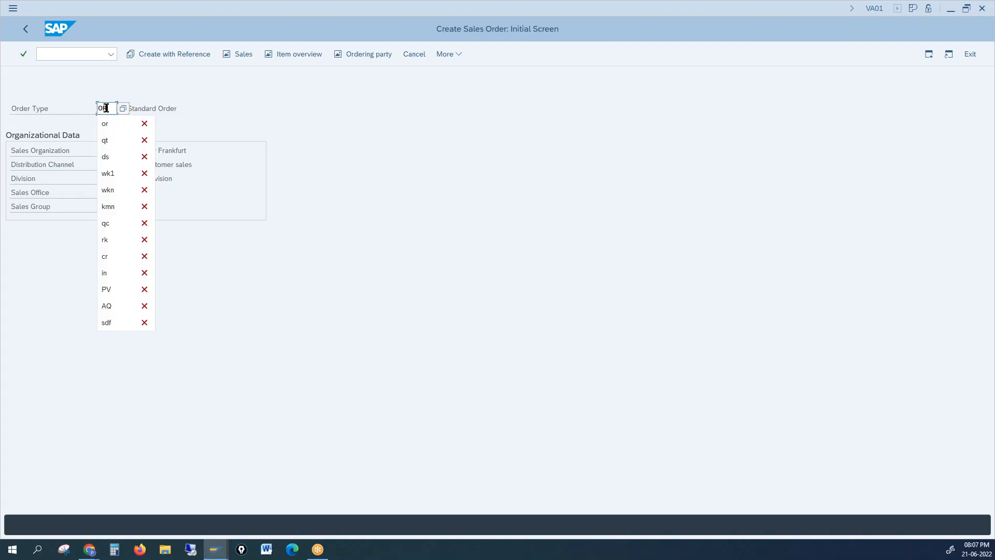
key("Return")
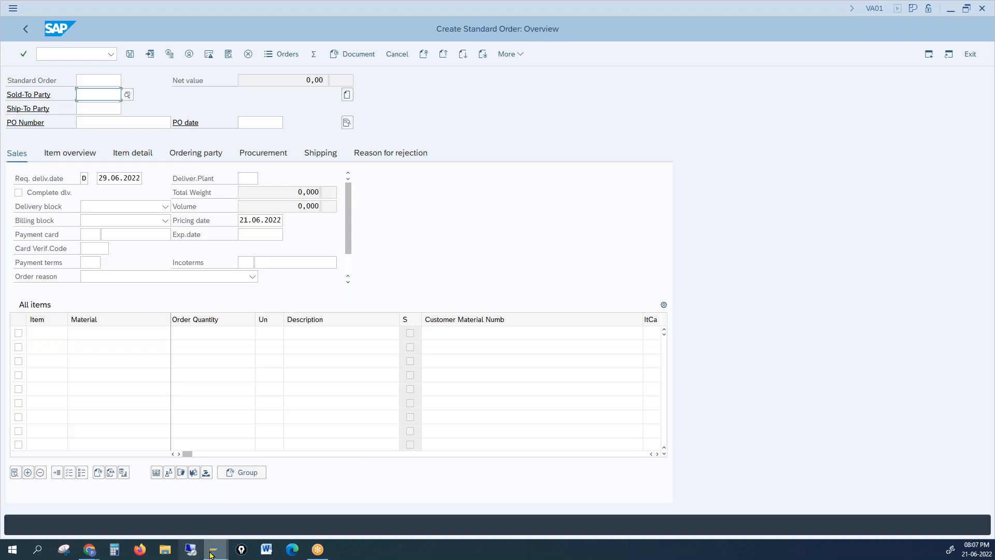
mouse_move(215, 550)
left_click(196, 519)
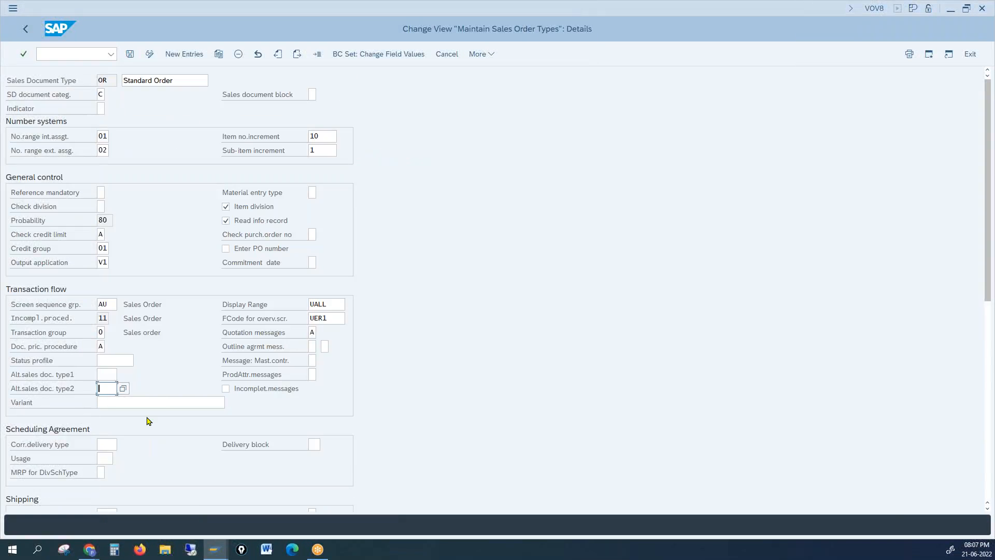
left_click(97, 81)
left_click(217, 57)
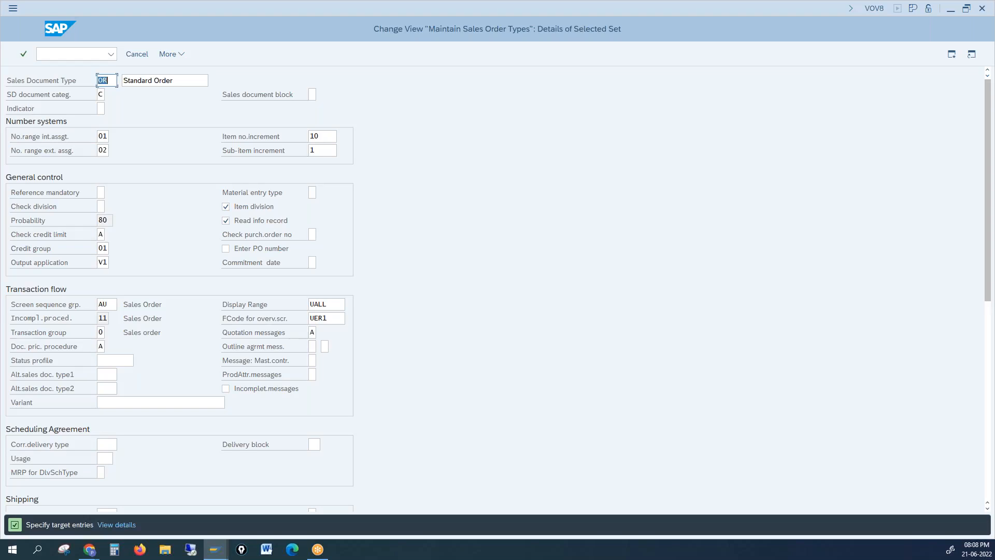
type("At")
key("Tab")
type("A")
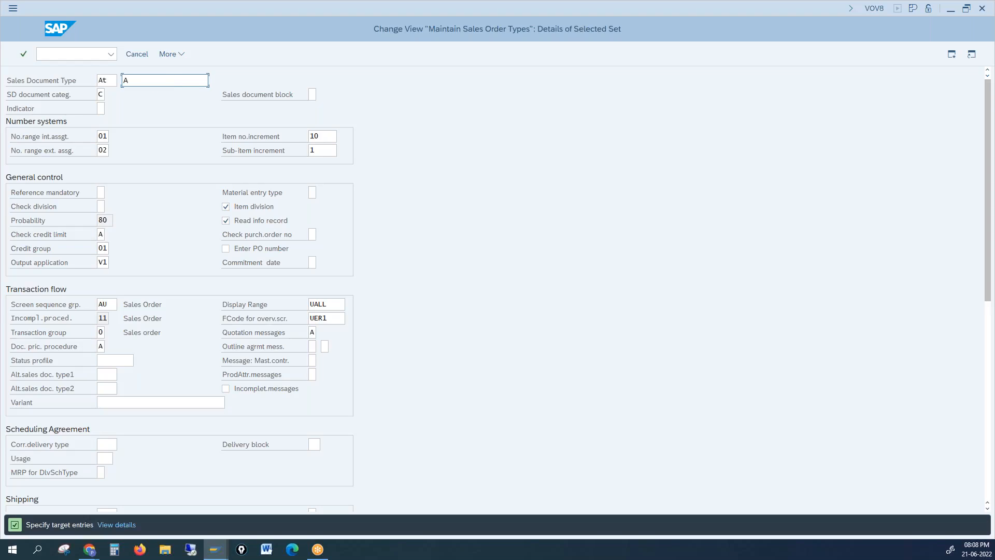
type("lt Doc 1")
key("Return")
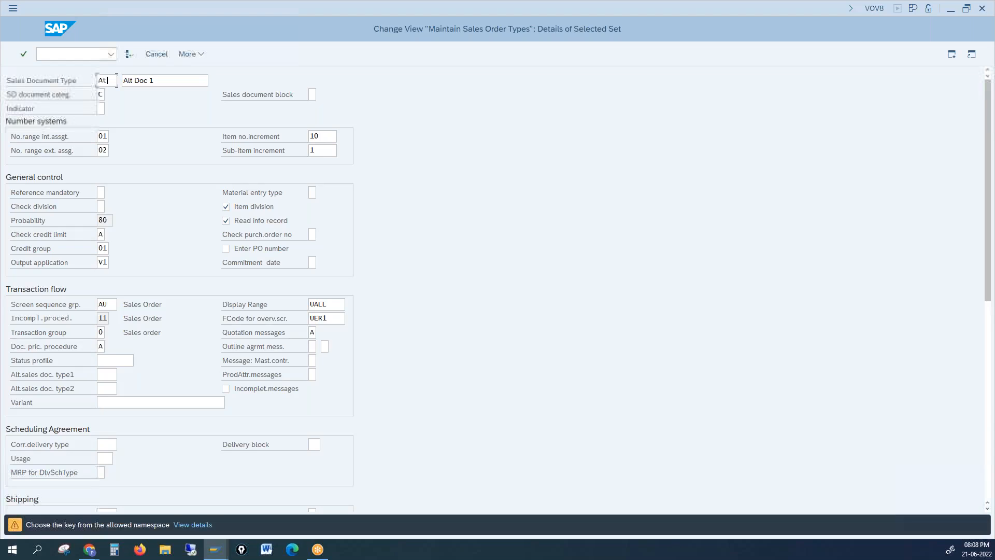
key("Return")
key("Return")
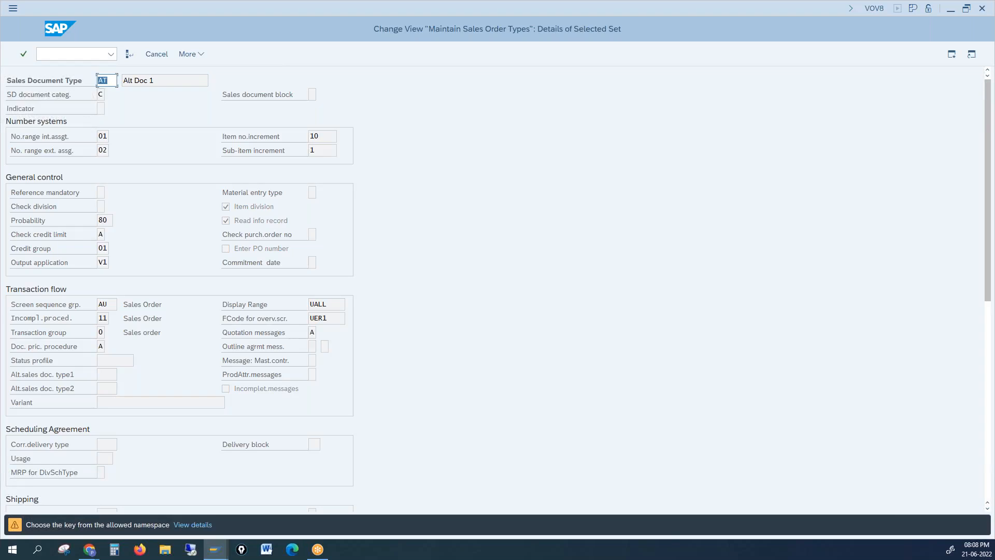
left_click(110, 81)
type("1")
key("Return")
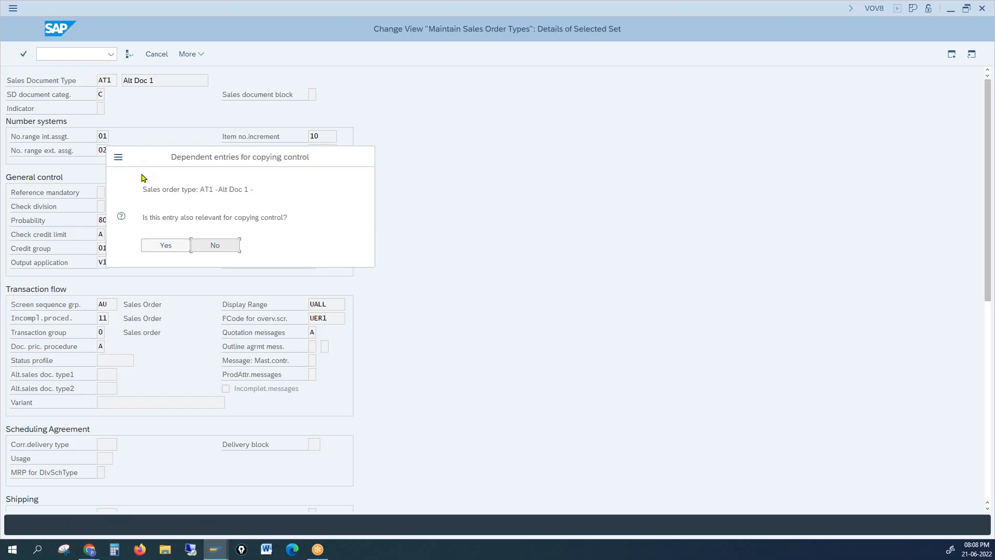
left_click(165, 244)
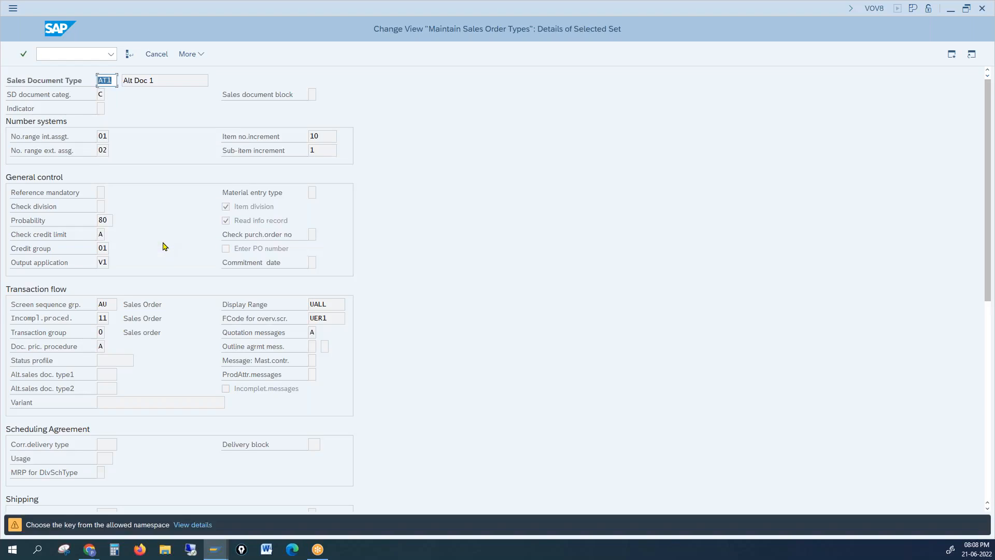
key("Return")
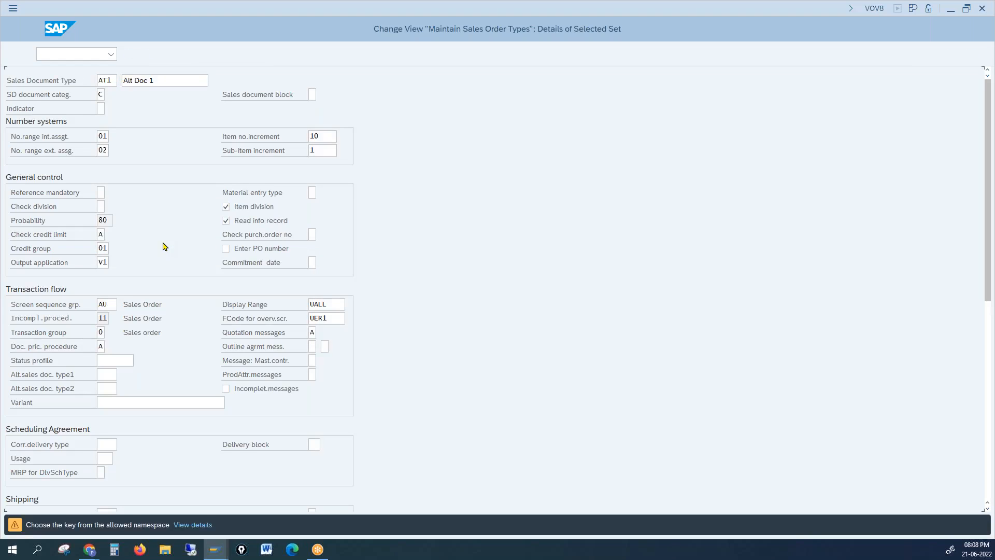
key("Return")
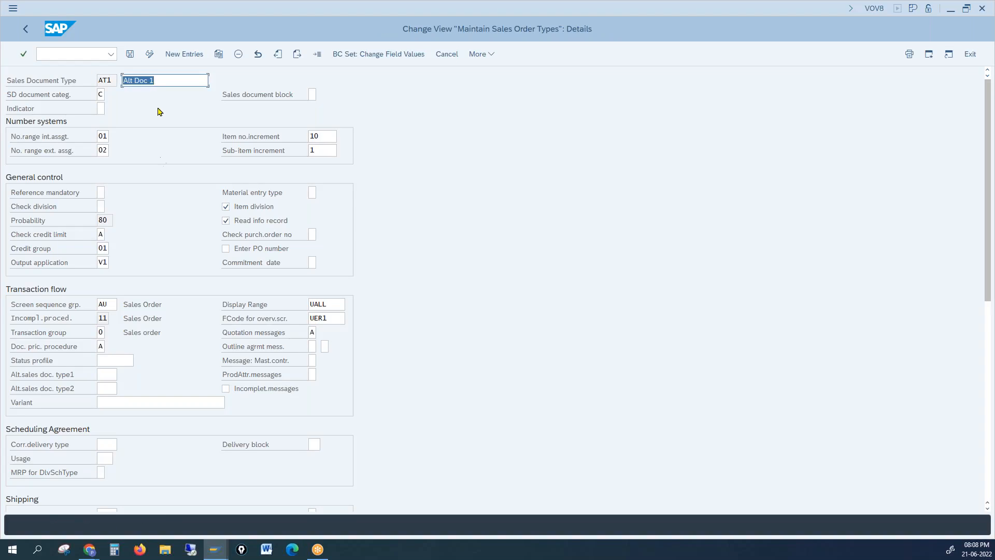
Save AT1 'Alt Doc 1', confirming the customizing request and transport key fields
left_click(129, 54)
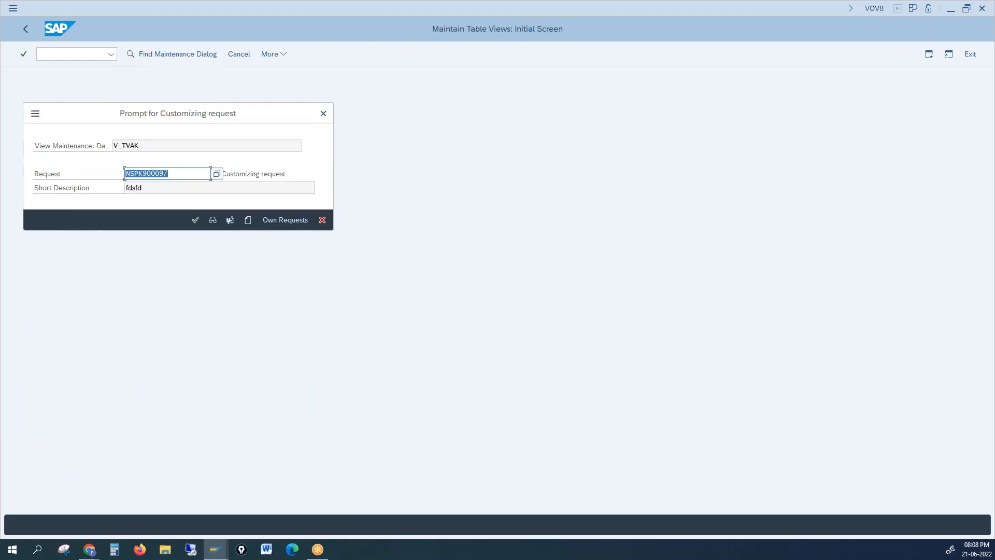
left_click(195, 220)
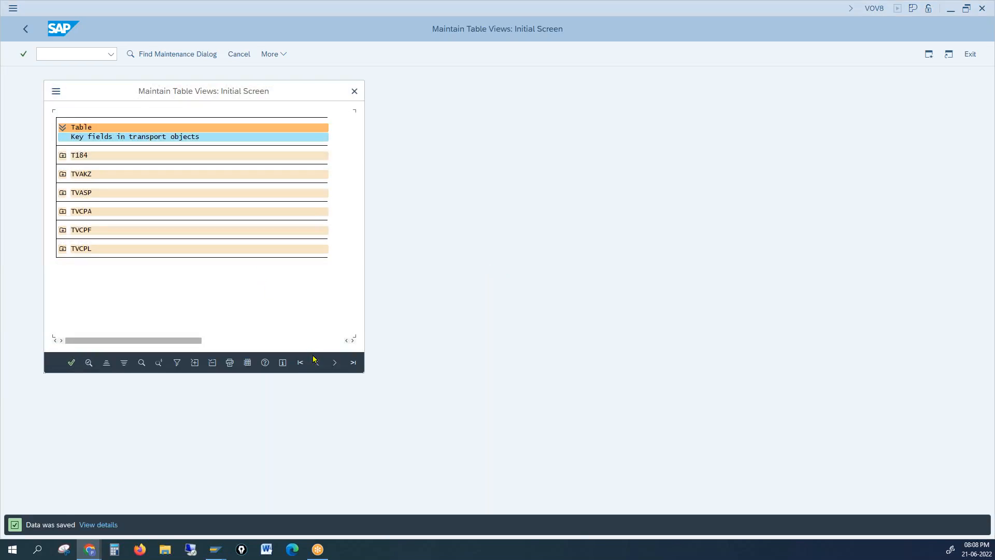
left_click(71, 362)
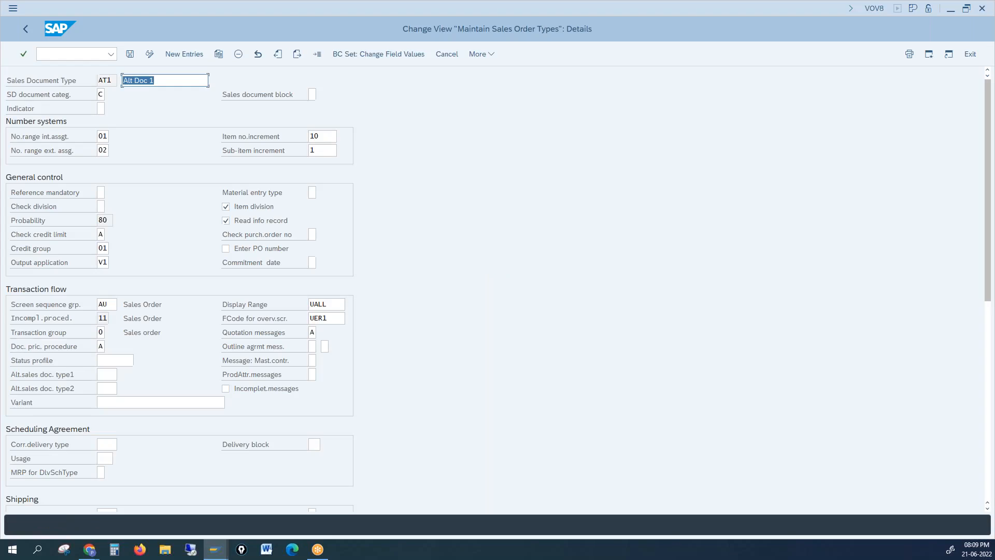
Save AT1 again, then use Other Entry to open sales document type OR
left_click(134, 58)
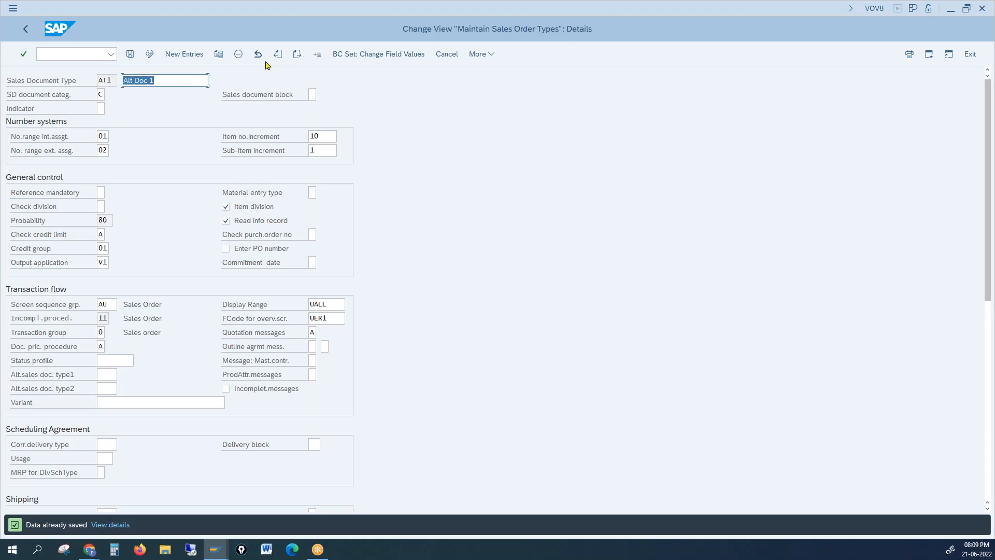
left_click(318, 55)
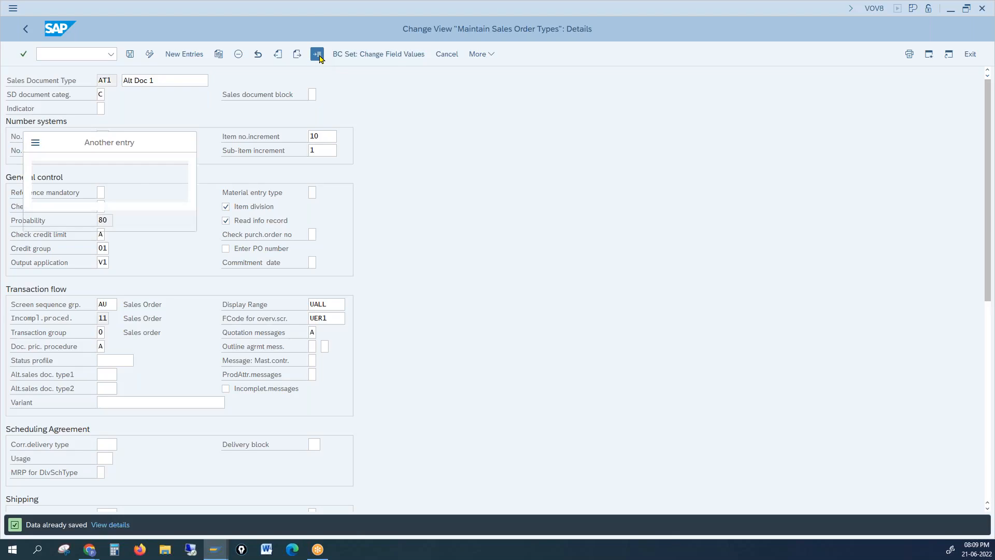
type("OR")
key("Return")
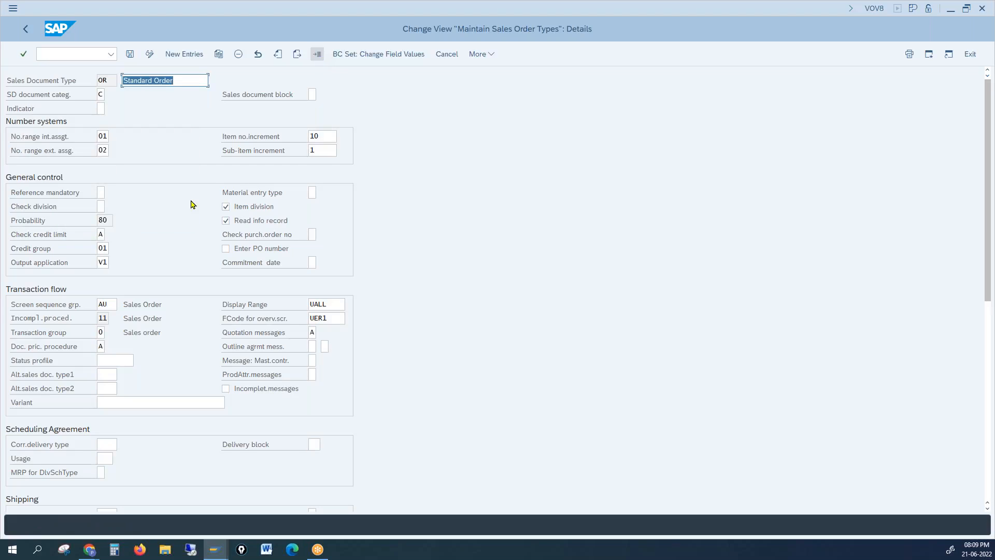
Set AT1 as OR's Alt.sales doc. type1, save, and switch to Create Standard Order
left_click(111, 374)
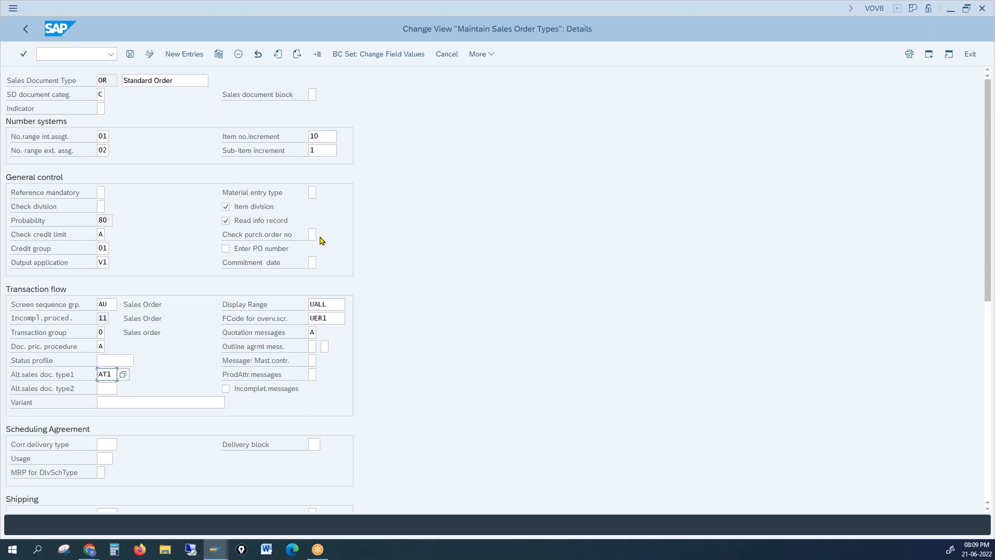
left_click(130, 55)
left_click(130, 56)
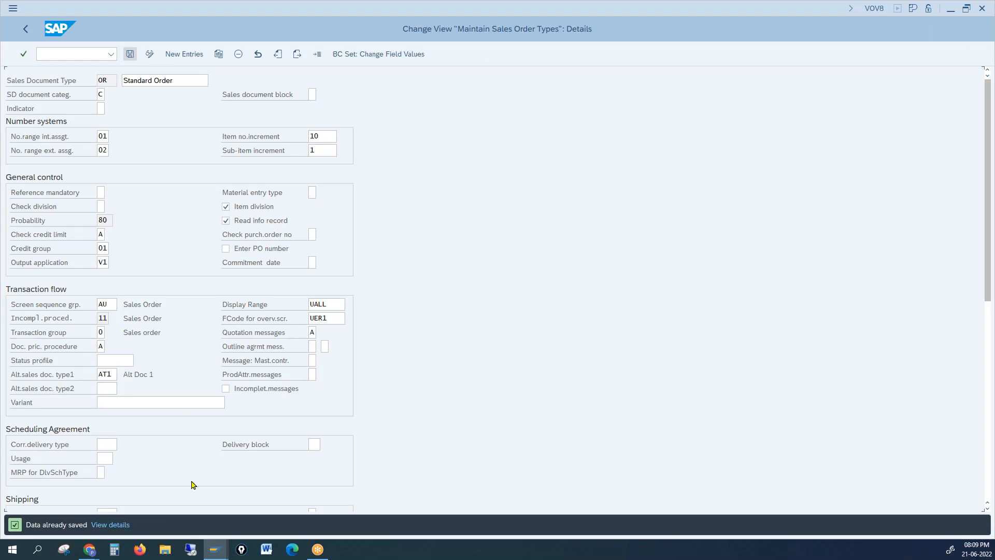
left_click(210, 547)
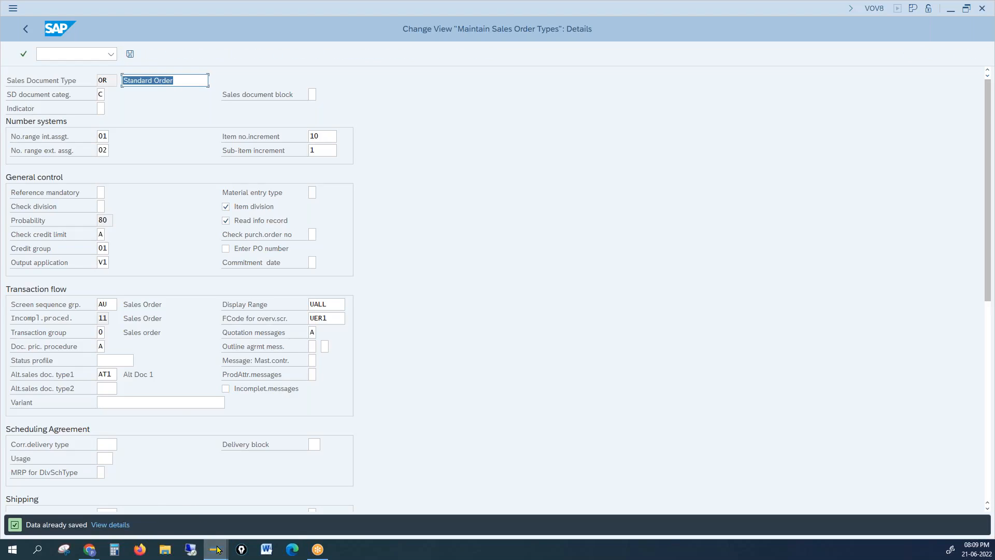
left_click(293, 520)
Start a new OR standard order with /nva01
left_click(92, 55)
type("/nva01")
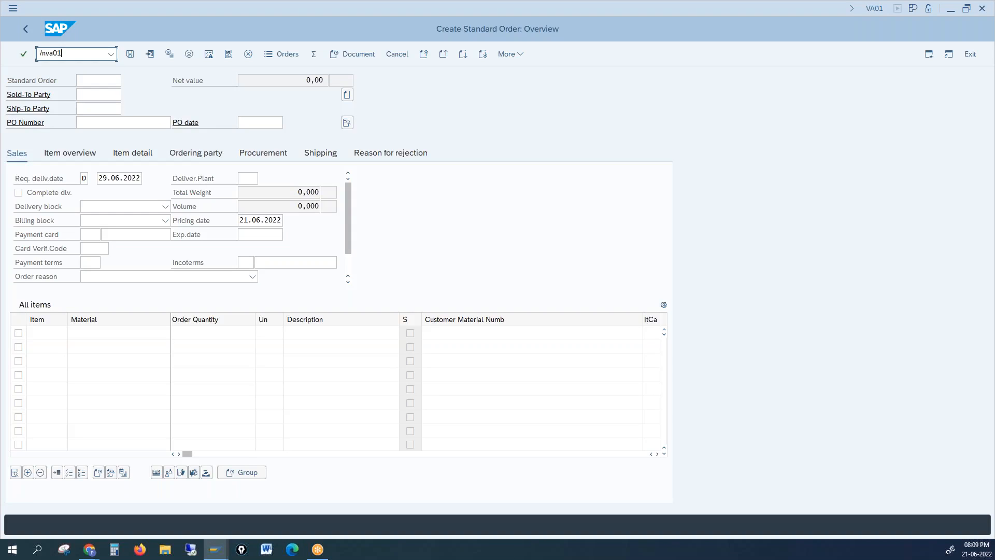
key("Return")
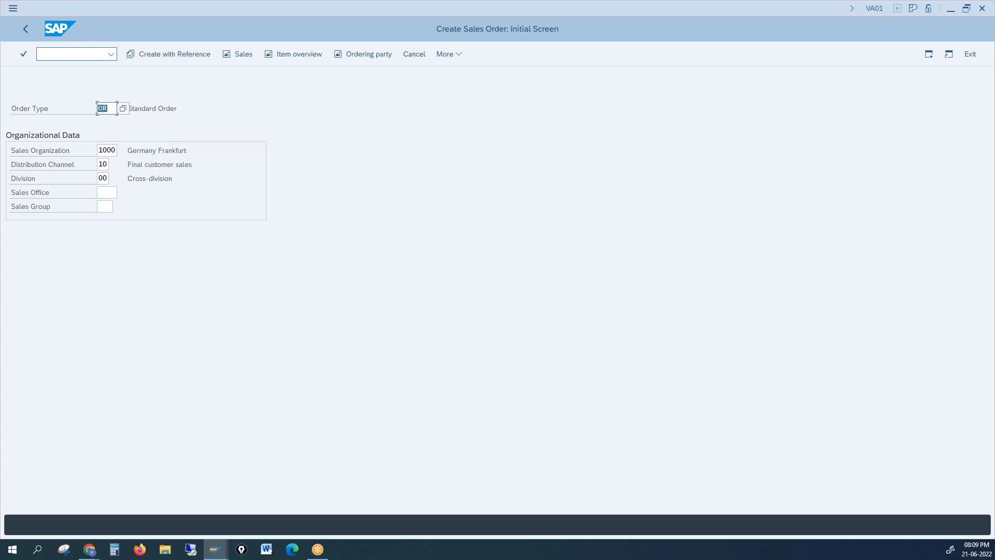
key("Return")
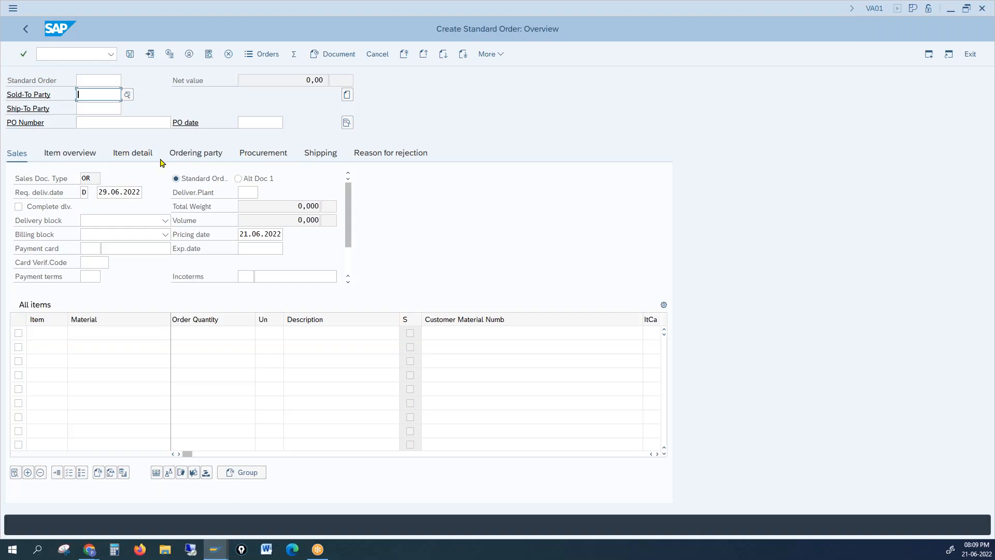
Switch the order to the Alt Doc 1 type, then return to the OR type settings
left_click(97, 177)
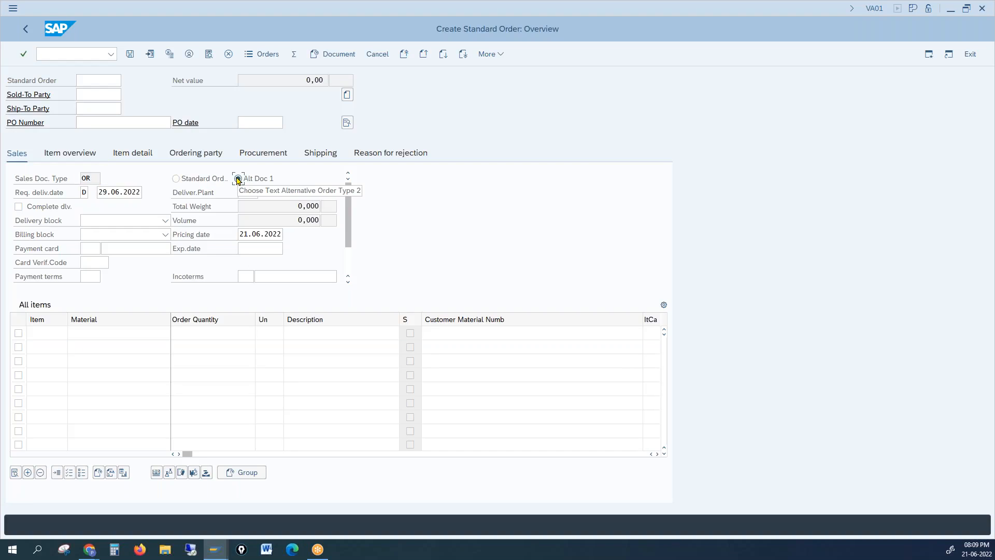
left_click(253, 179)
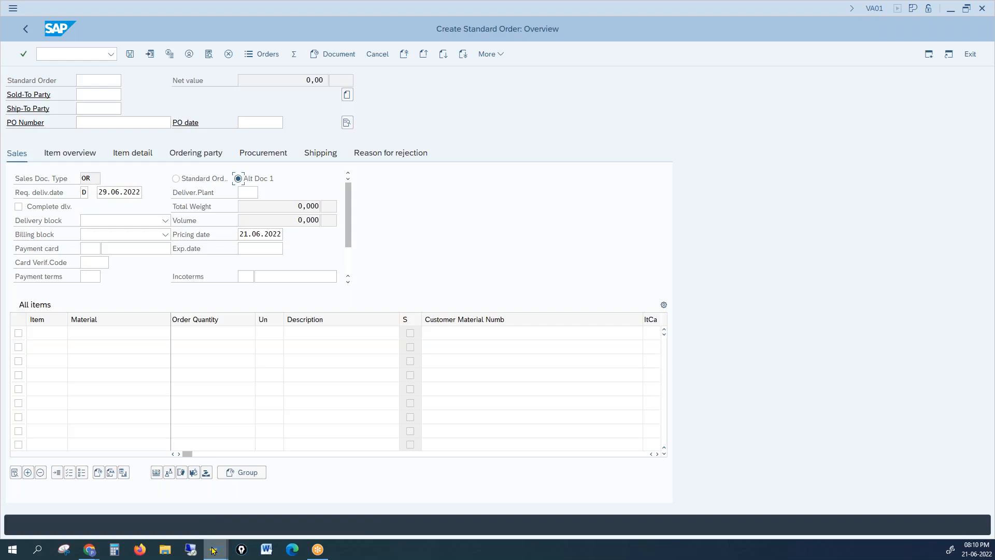
mouse_move(214, 551)
left_click(189, 513)
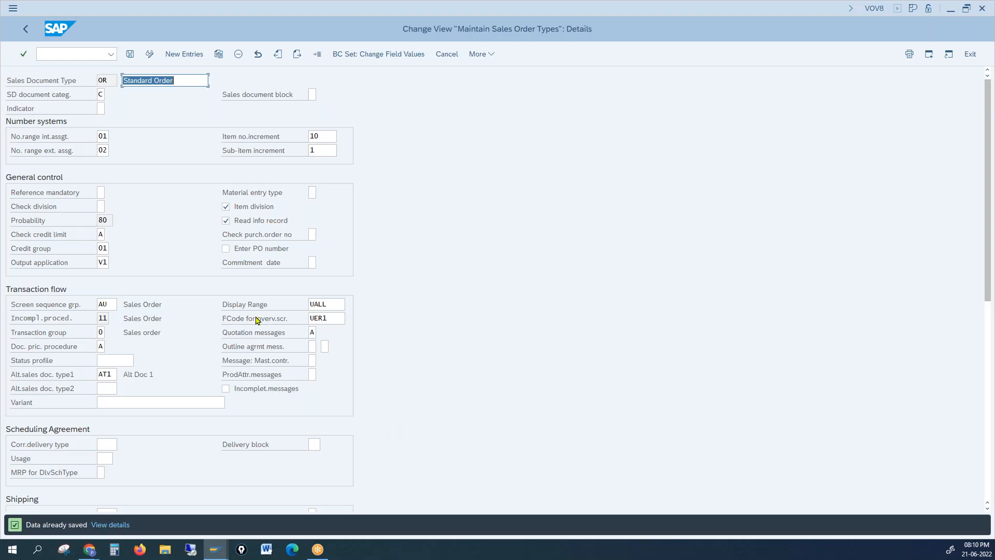
left_click(99, 94)
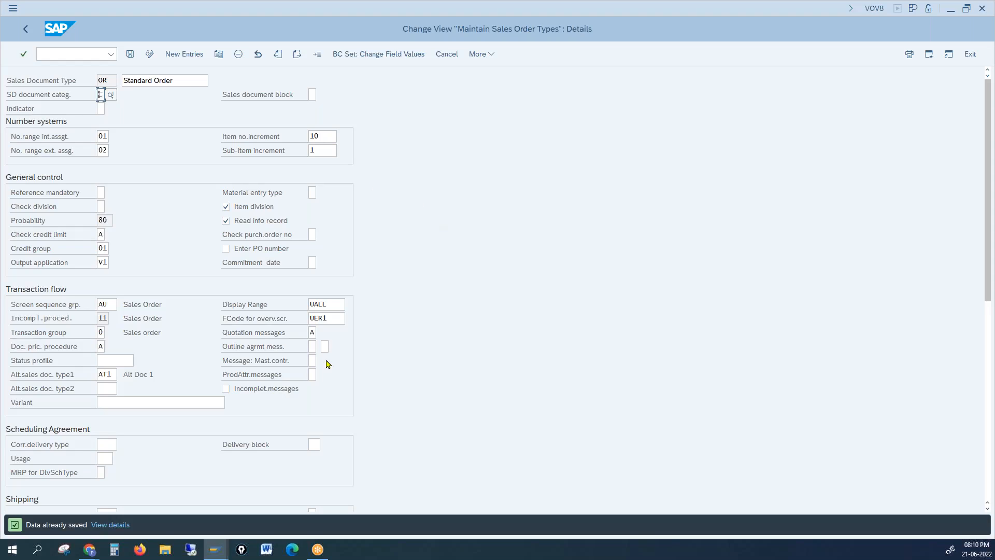
left_click(107, 374)
left_click(106, 388)
scroll(384, 388, "down", 3)
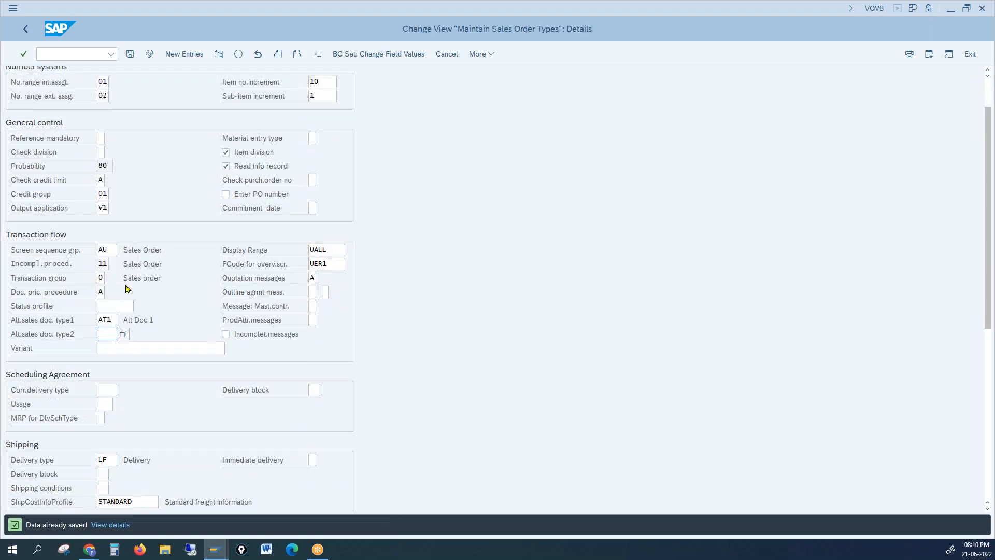
left_click(106, 303)
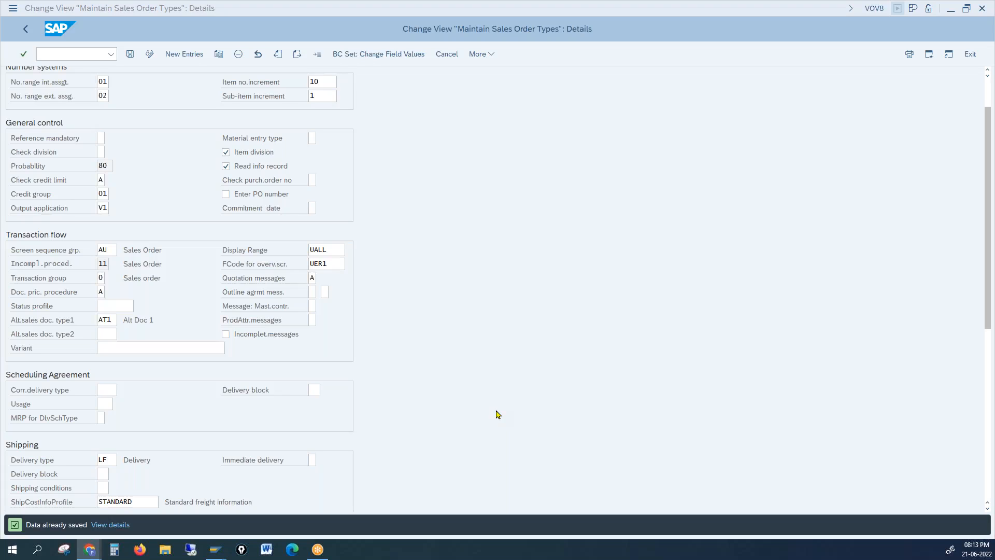
left_click(496, 414)
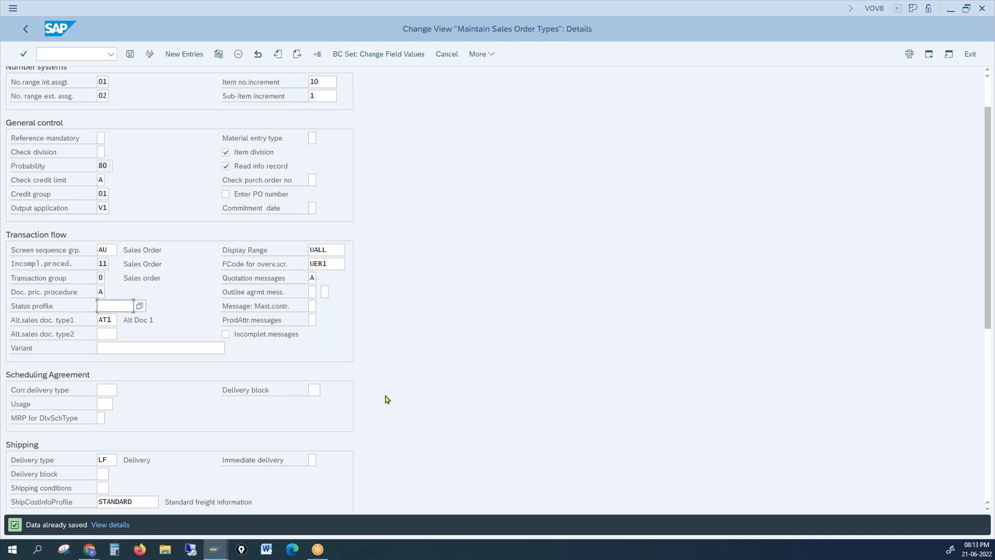
left_click(107, 304)
left_click(46, 307)
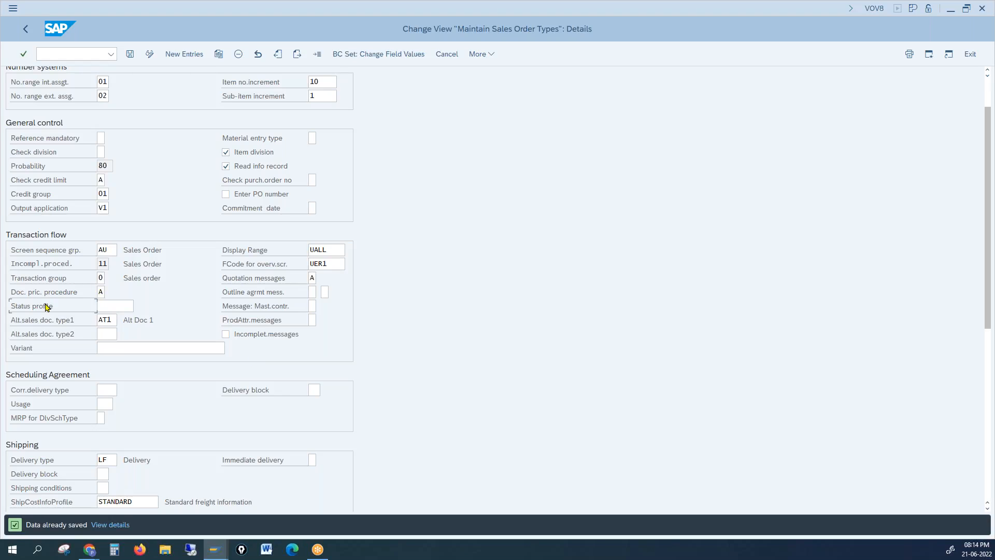
left_click(103, 307)
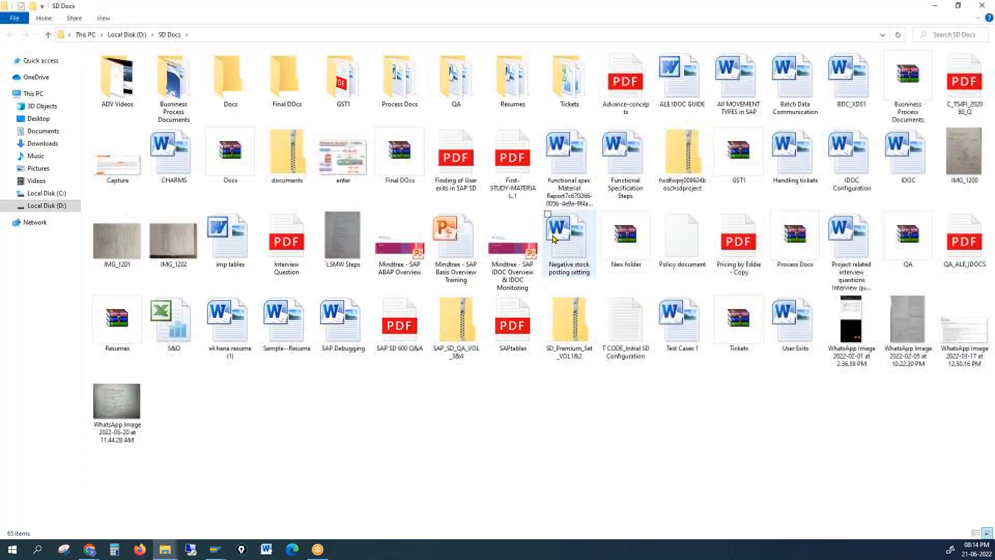
left_click(123, 99)
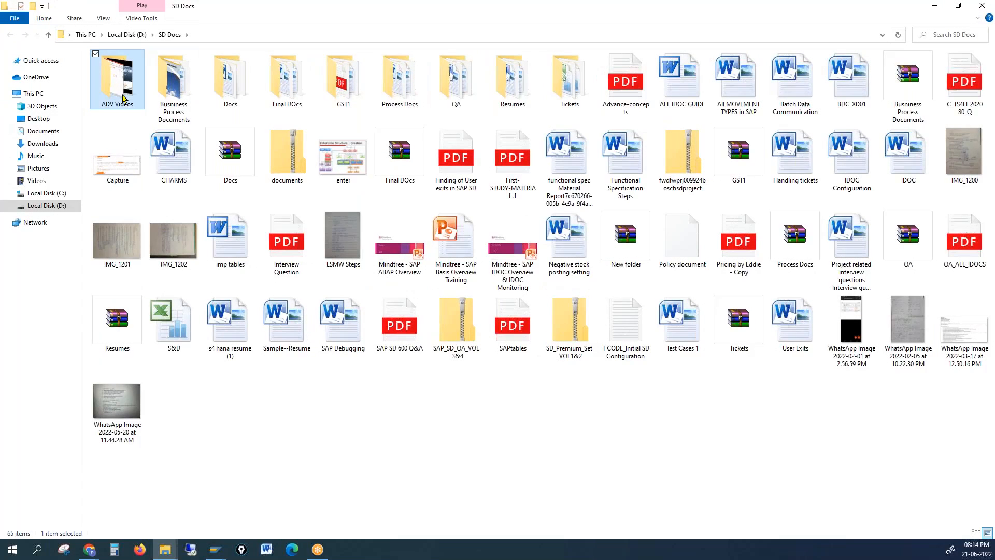
double_click(123, 99)
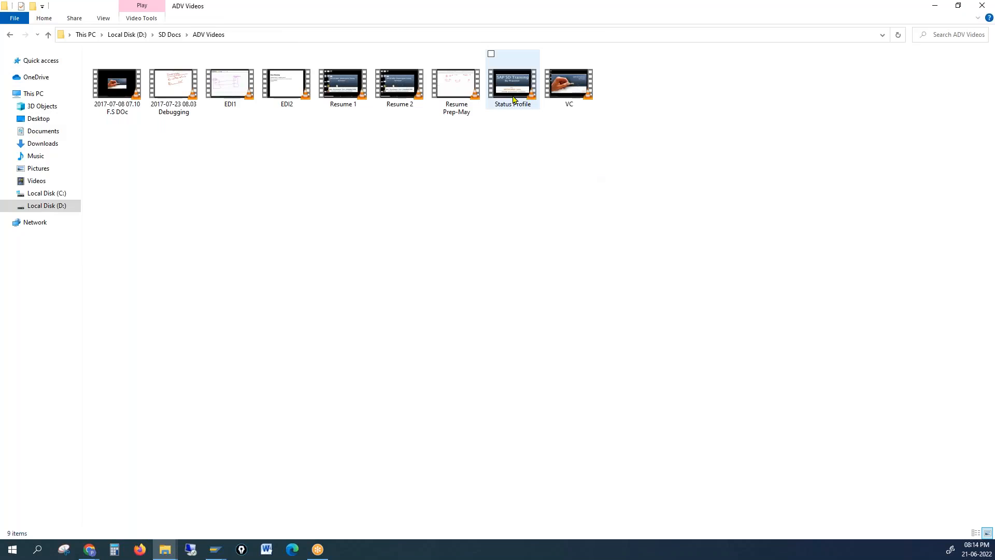
left_click(513, 98)
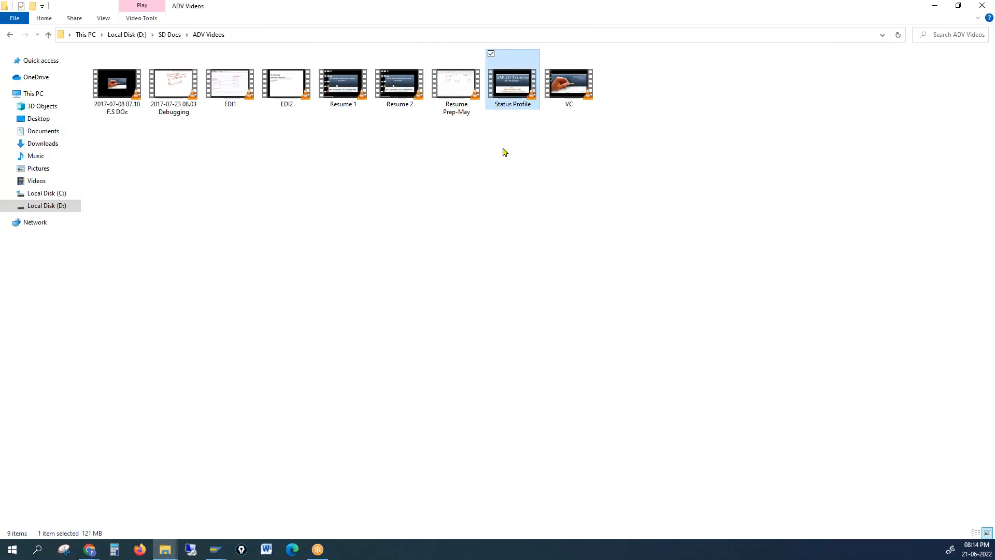
left_click(981, 6)
left_click(981, 6)
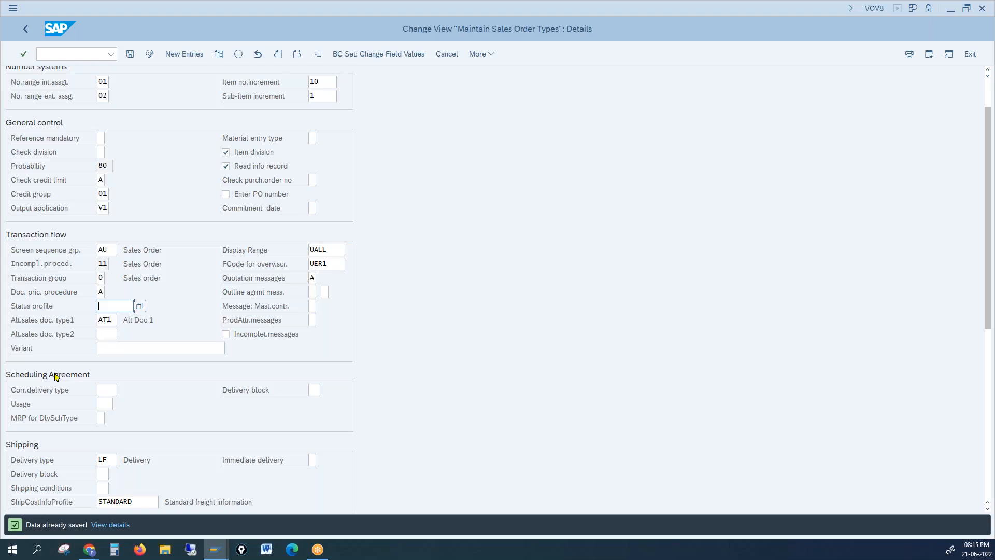
Inspect the empty Status profile field under Transaction flow in the OR details
key("ctrl+1")
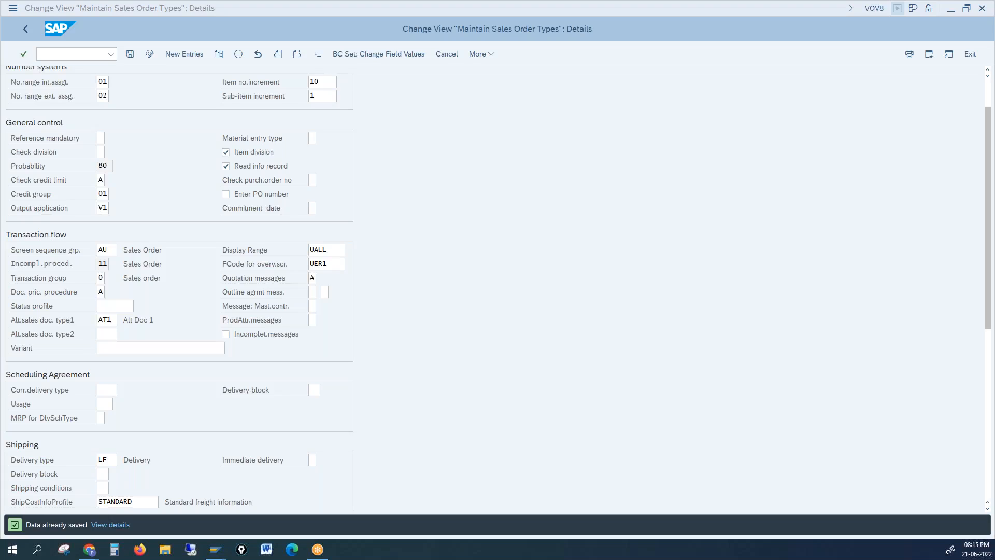
left_click(480, 295)
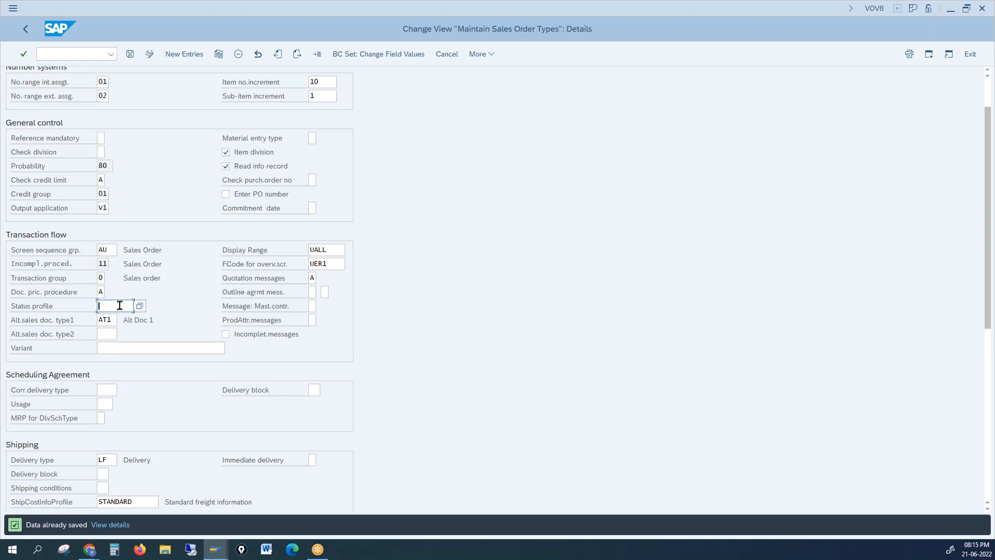
left_click(33, 306)
left_click(115, 306)
Enter /nspeo in the Create Standard Order window, then bring SAP Logon 760 forward
mouse_move(218, 547)
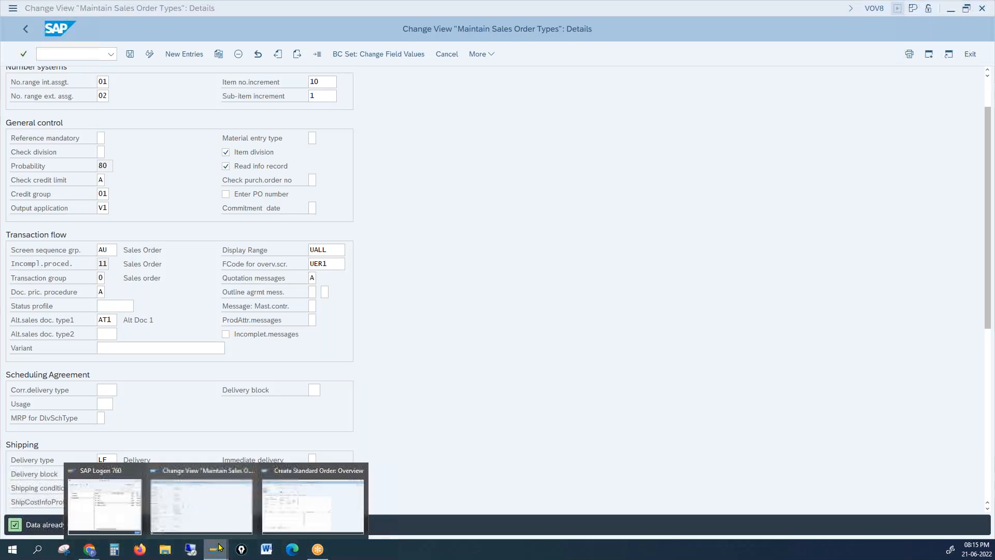
left_click(306, 507)
left_click(82, 50)
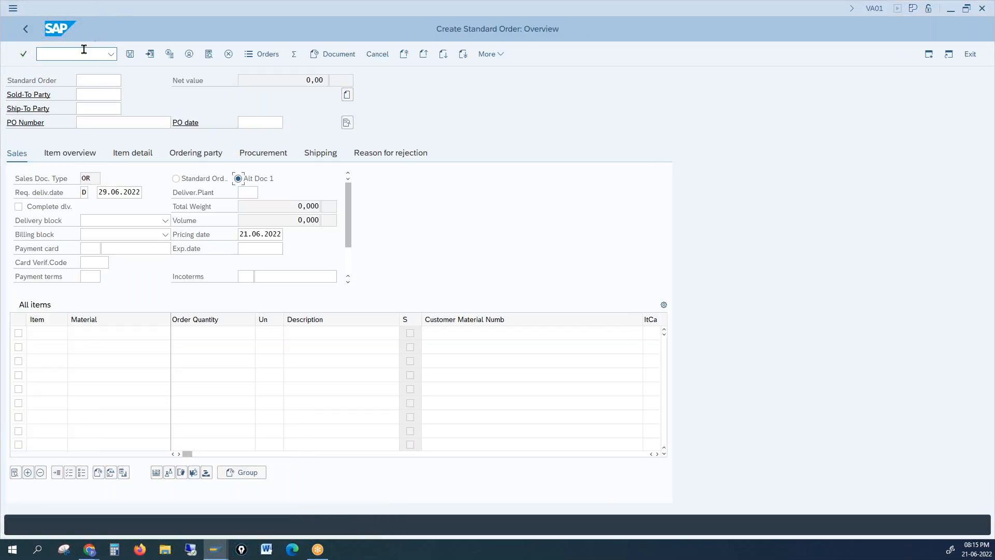
type("/nspeo")
key("Return")
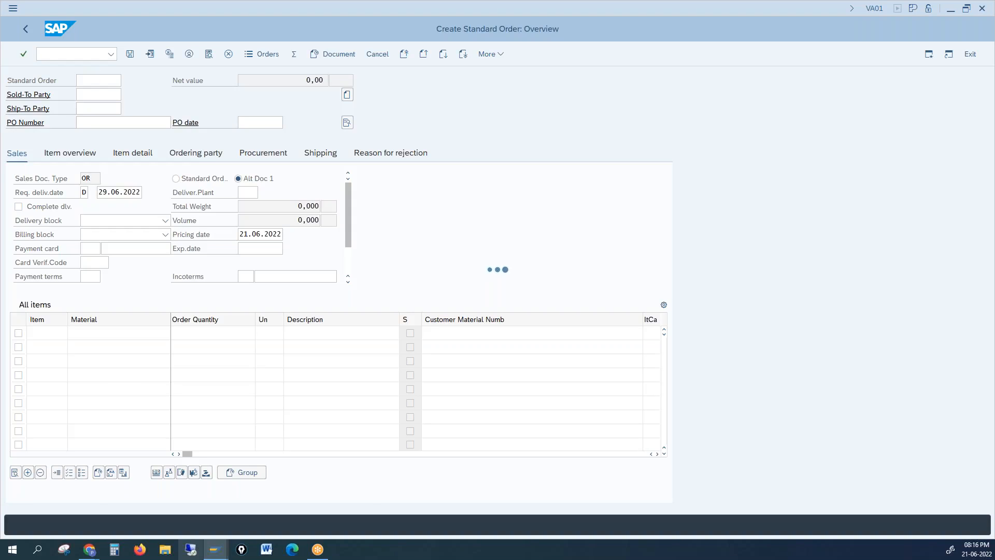
mouse_move(216, 548)
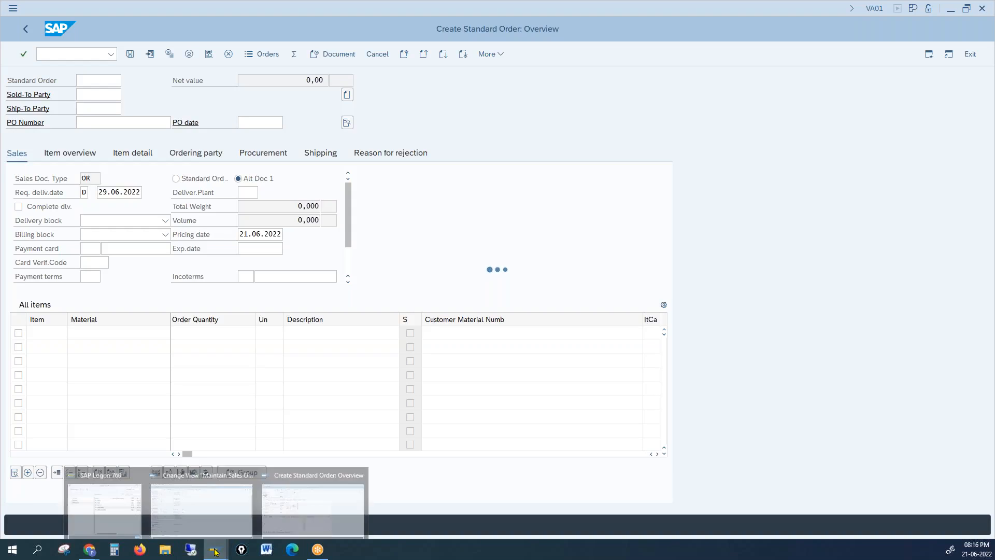
left_click(127, 523)
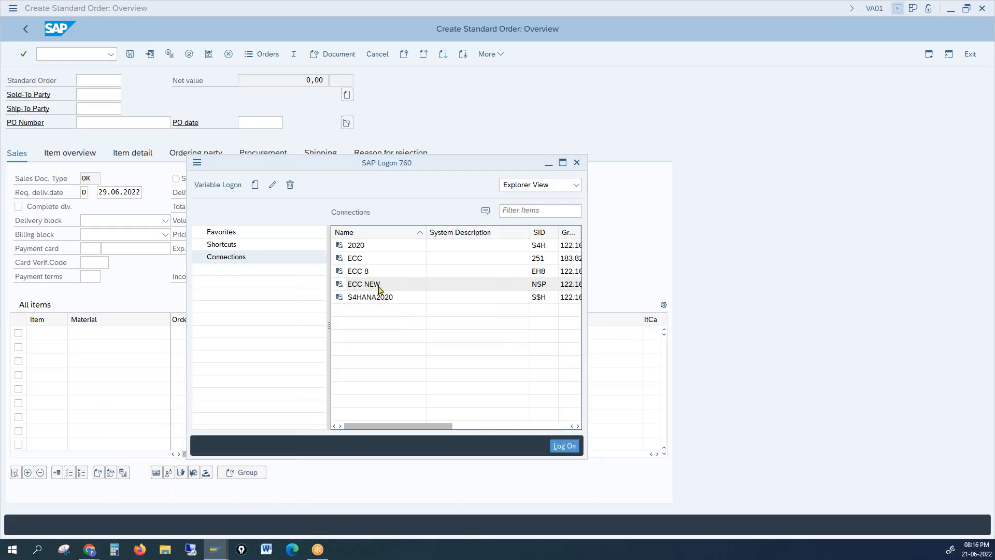
Log on to ECC NEW client 800, ending other logons, and open SPRO
double_click(377, 286)
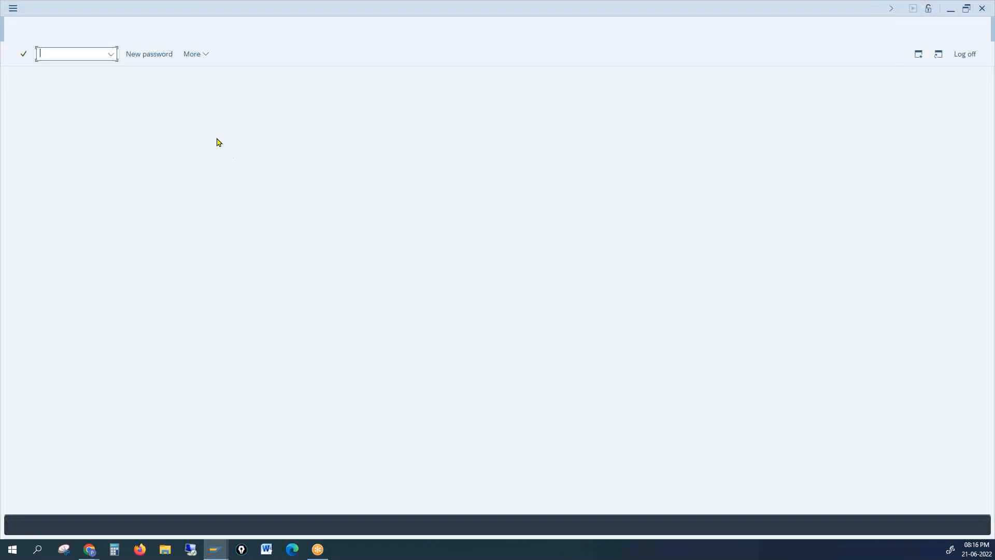
left_click(116, 106)
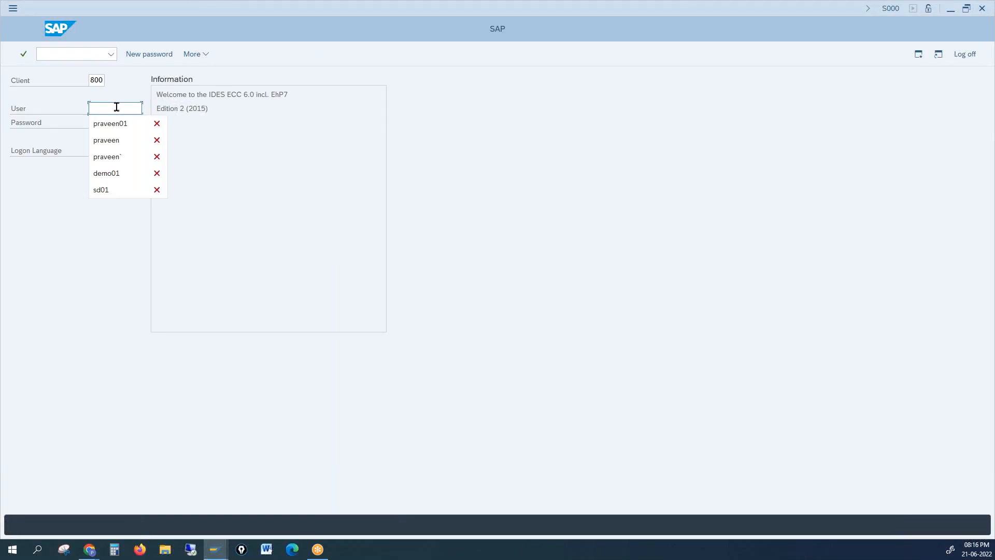
type("p")
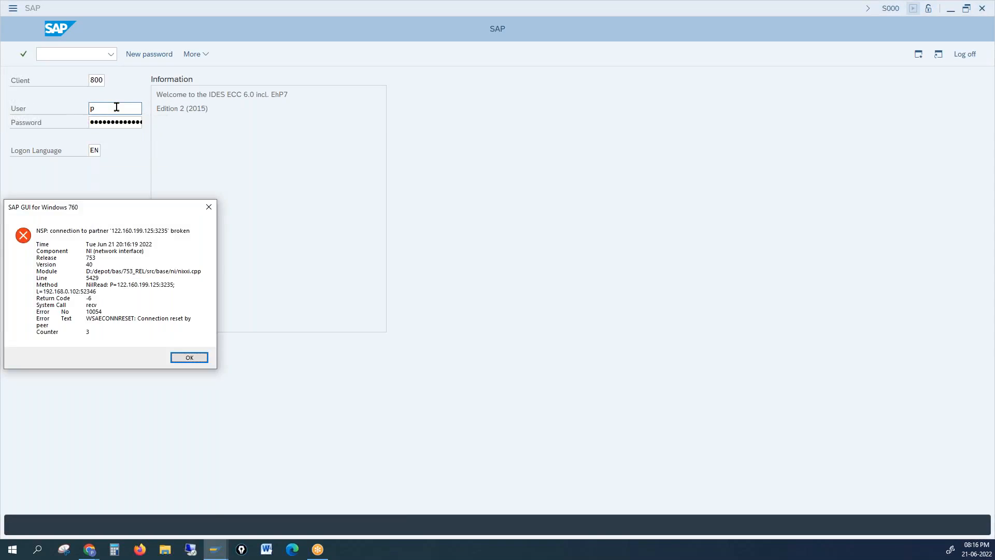
key("Return")
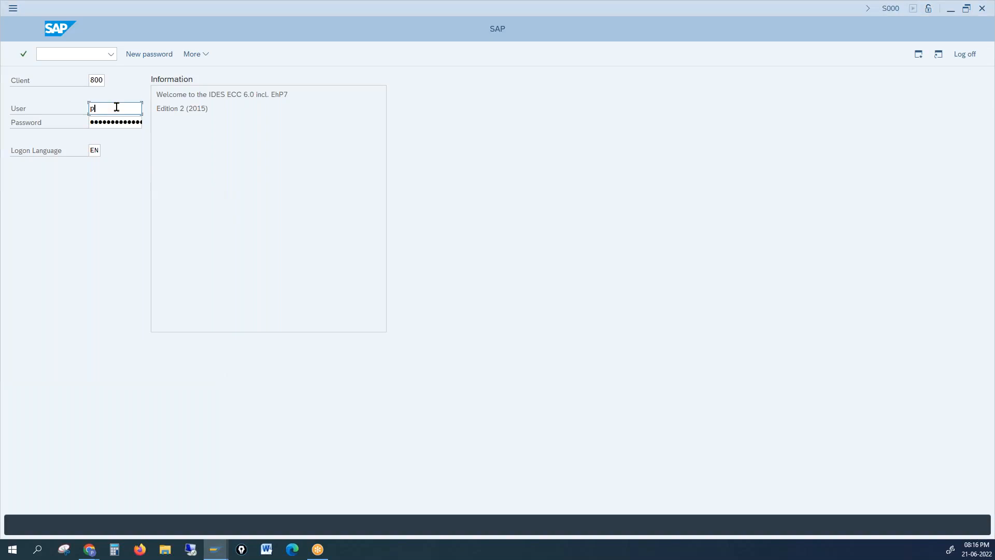
type("r")
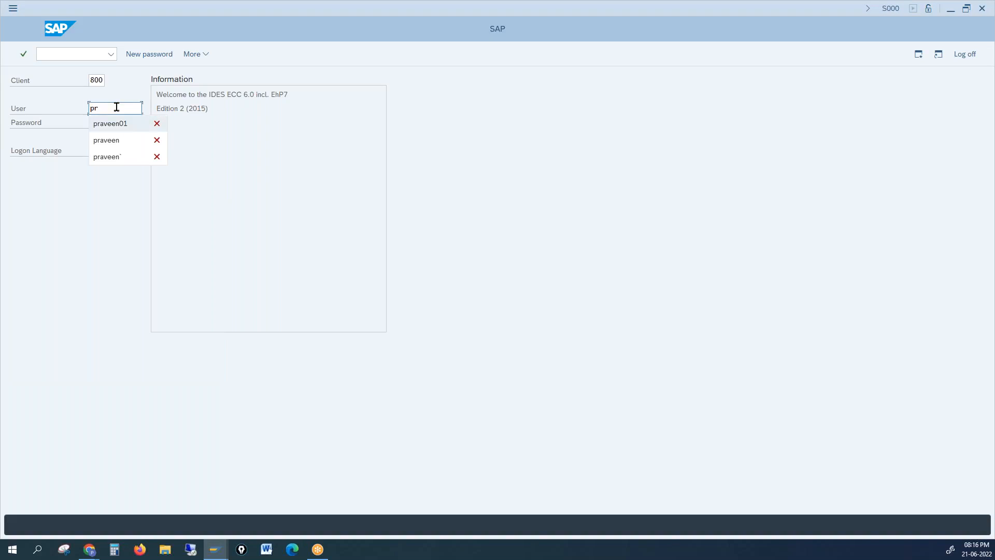
key("Return")
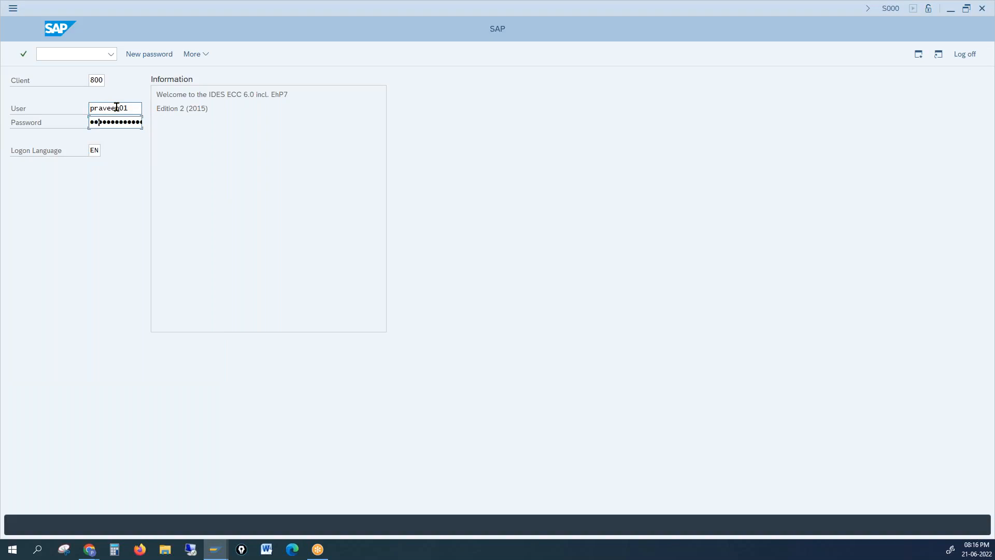
key("Return")
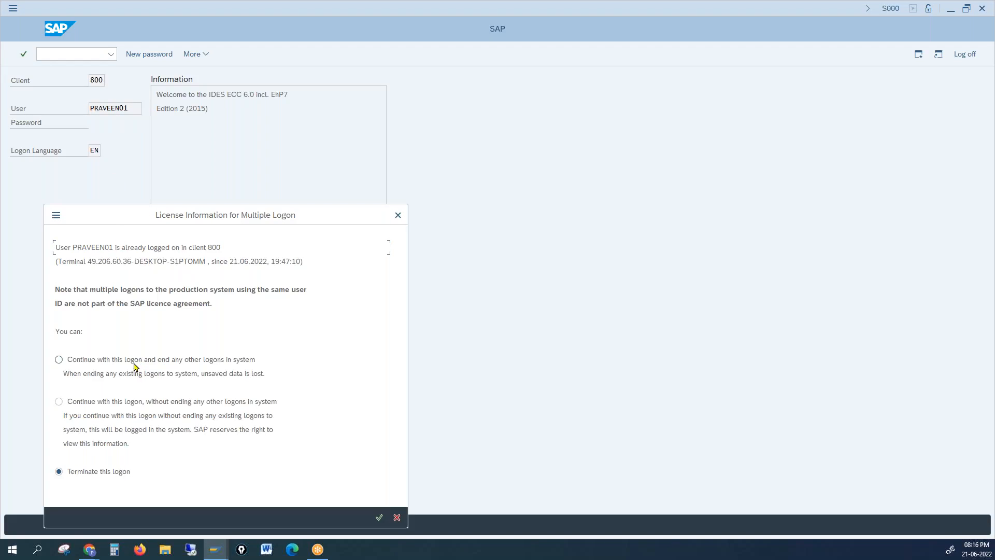
left_click(115, 360)
key("Return")
type("spro")
key("Return")
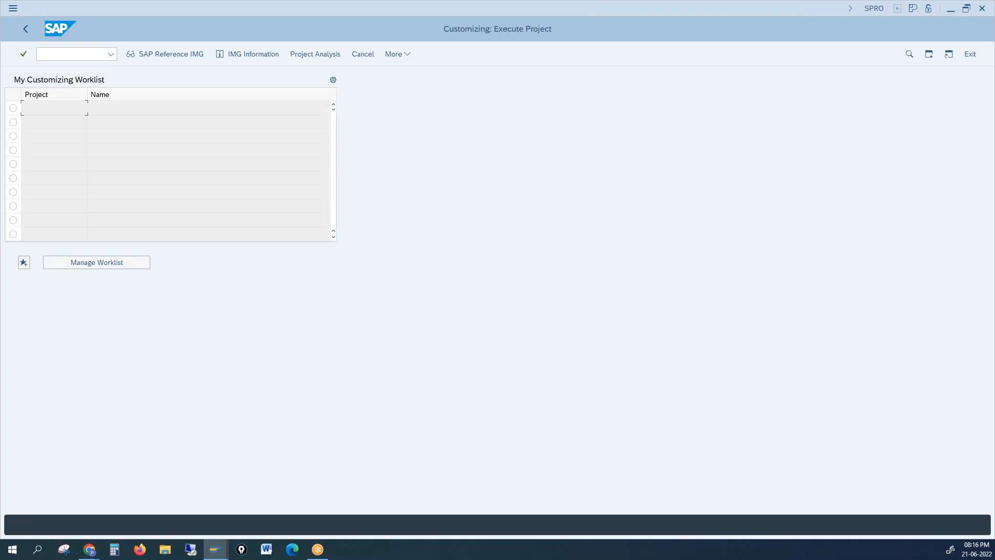
In the SAP Reference IMG, expand Sales and Distribution > Sales > Sales Documents
left_click(161, 60)
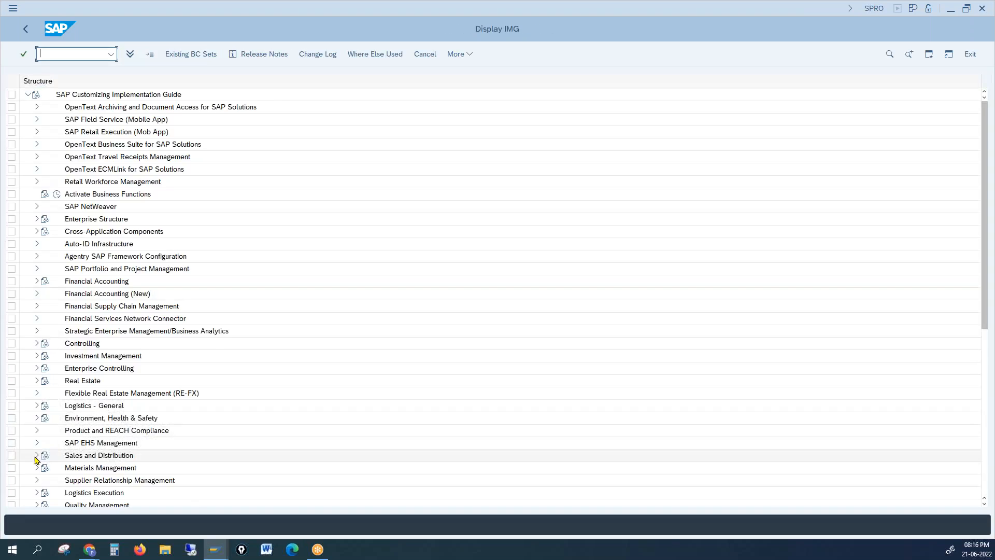
left_click(35, 456)
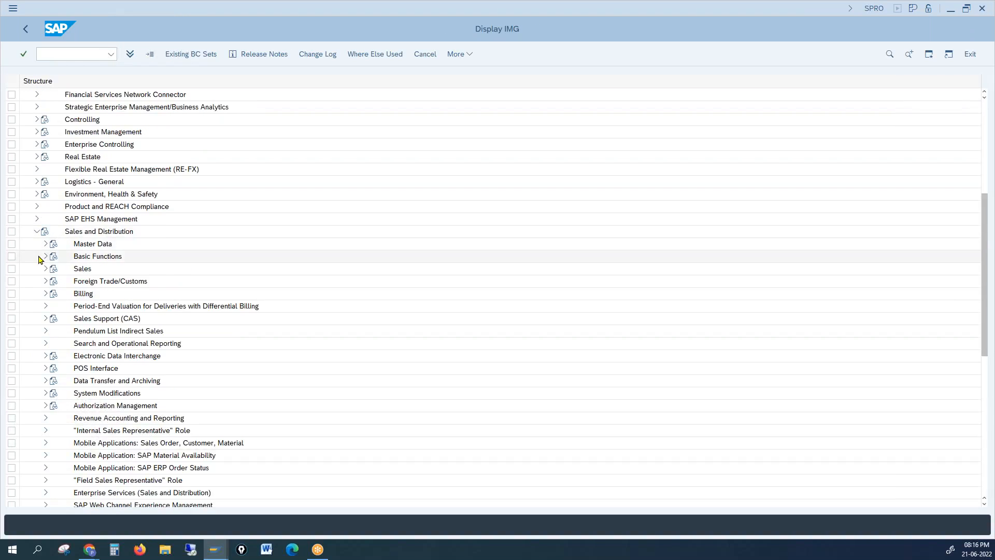
left_click(85, 270)
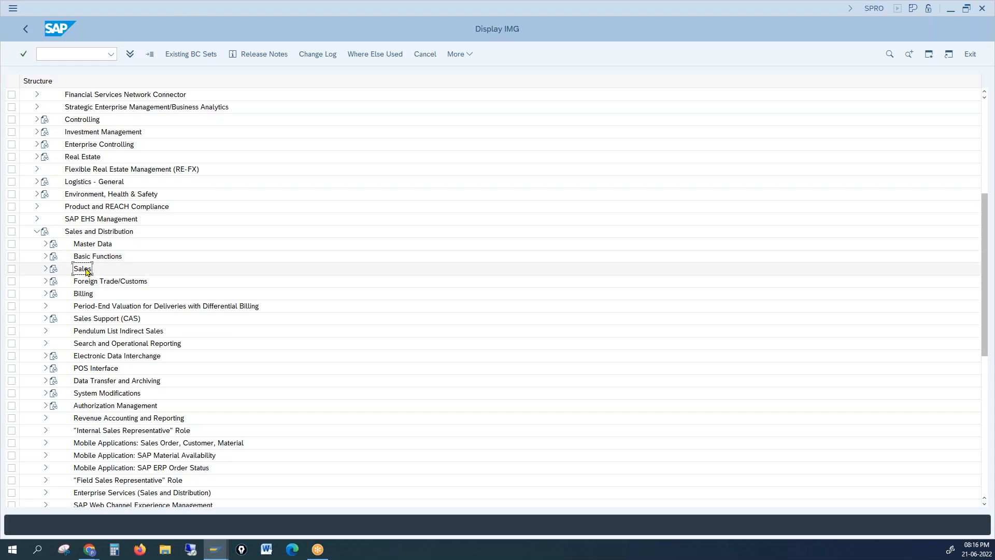
left_click(45, 269)
left_click(55, 281)
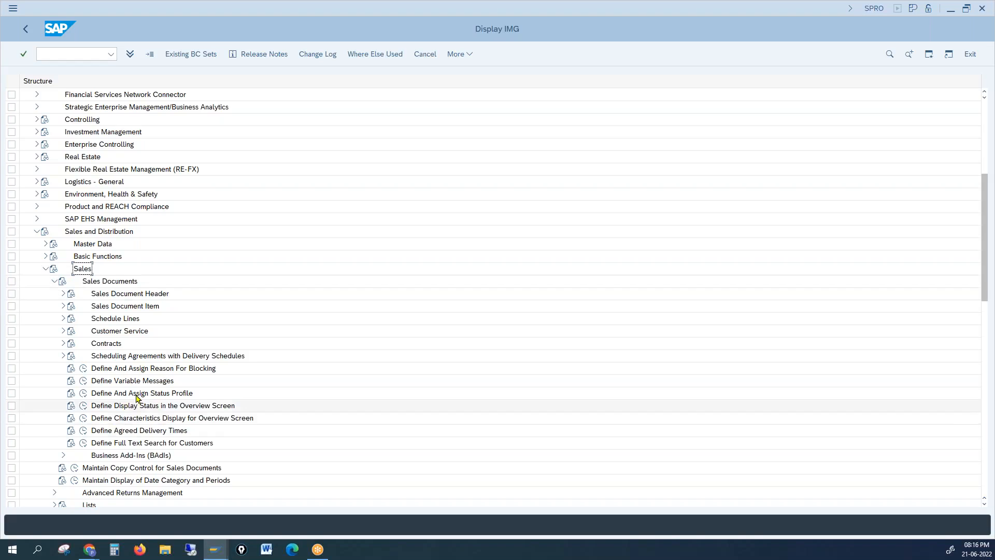
Run Define And Assign Status Profile, check its activity list, then close it
left_click(93, 395)
left_click(83, 393)
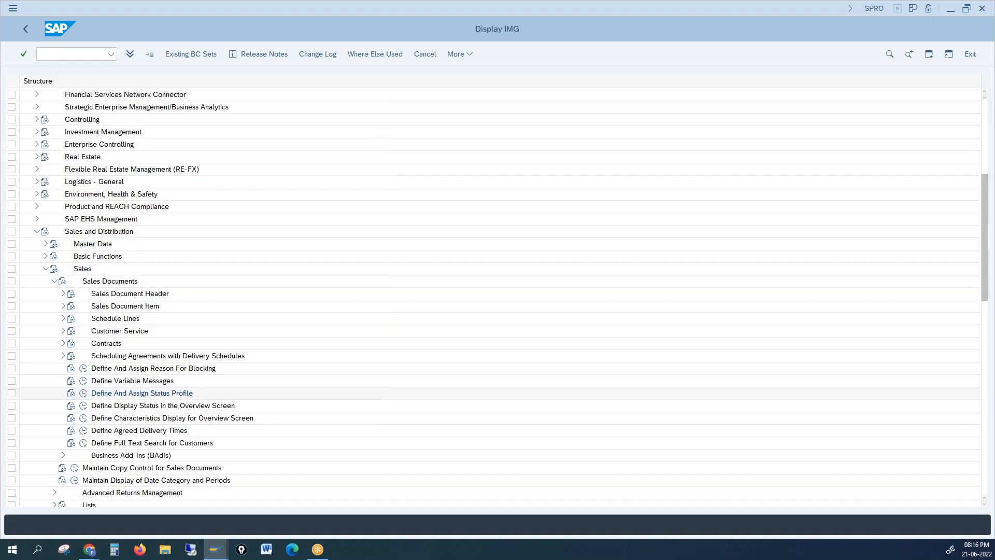
left_click(74, 144)
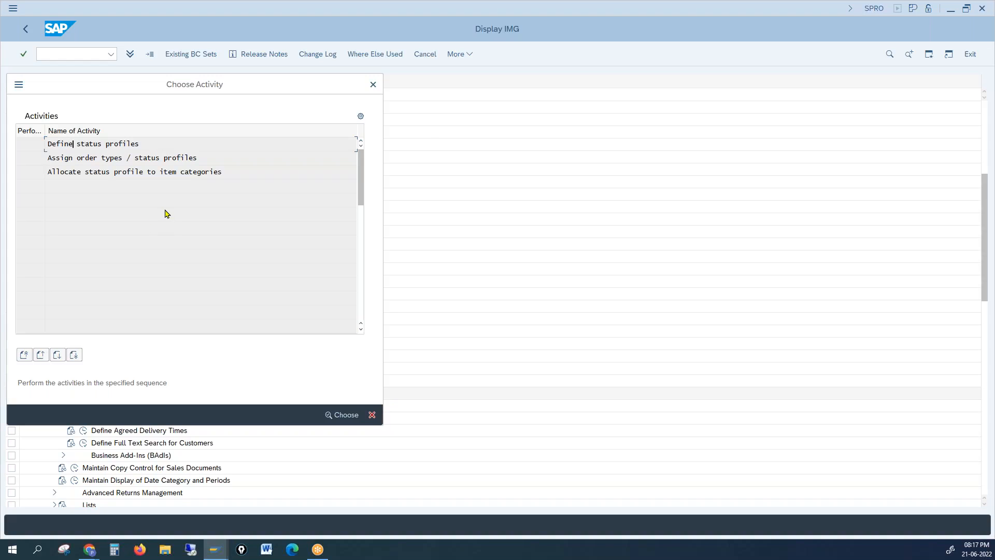
left_click(374, 84)
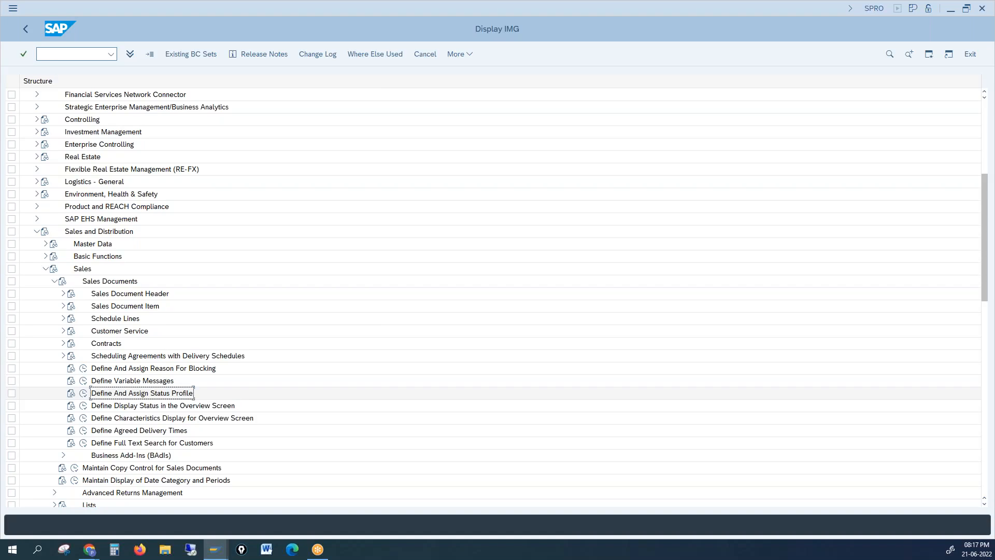
left_click(72, 54)
In VOV8, position the list on order type OR and open the Standard Order details
type("/nvov8")
key("Return")
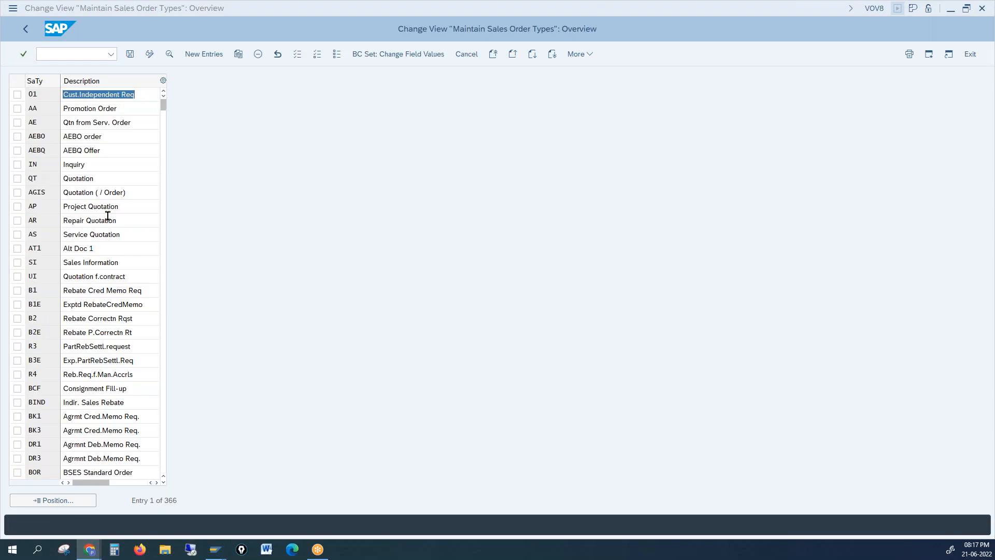
left_click(71, 500)
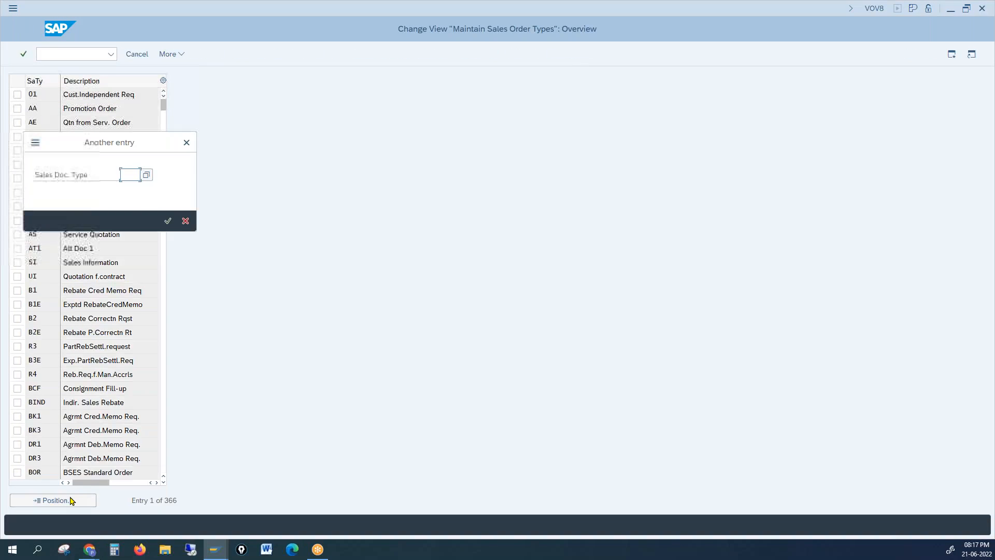
type("or")
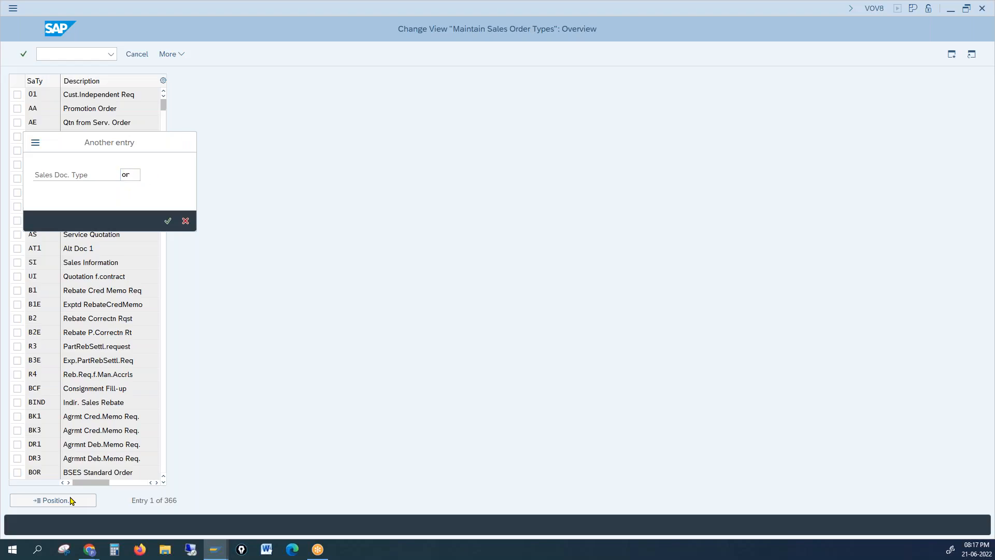
key("Return")
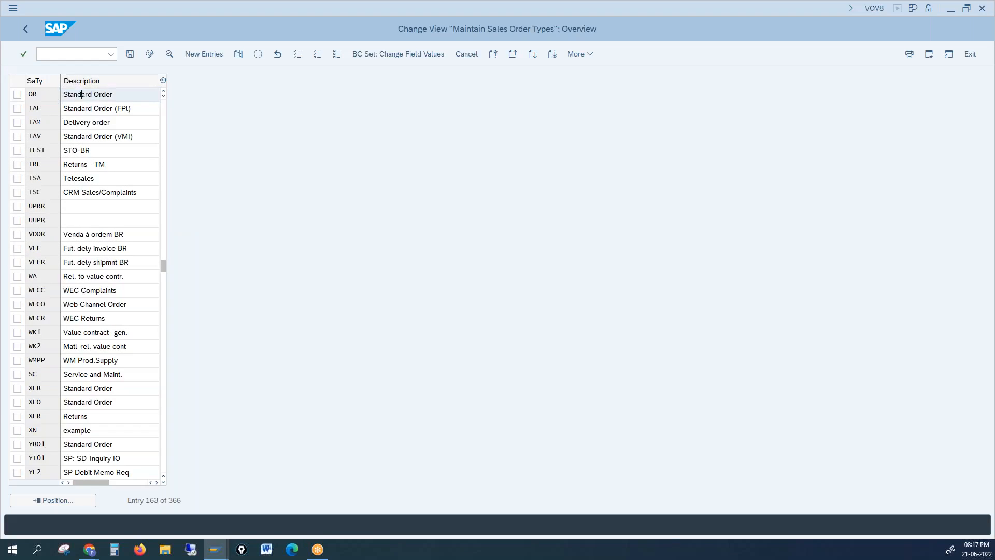
double_click(80, 93)
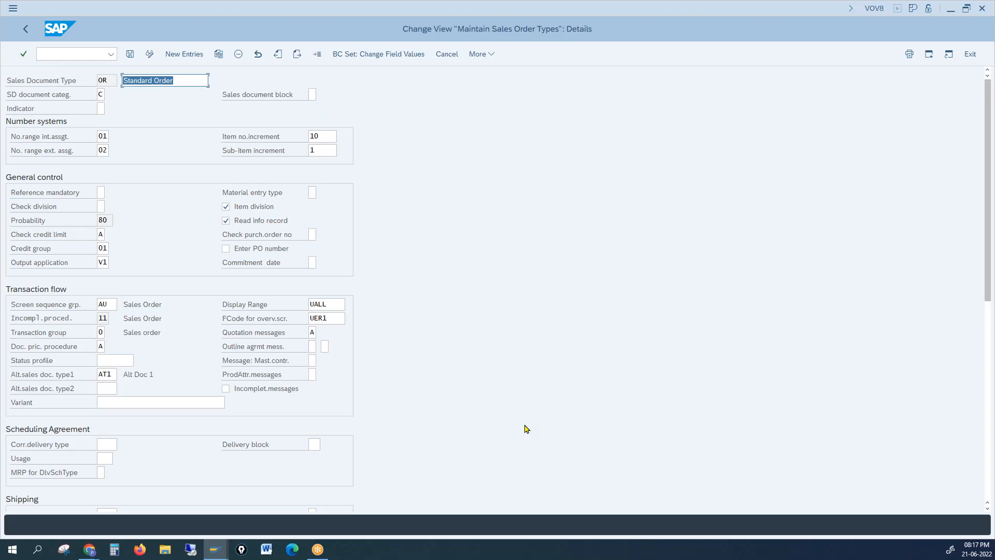
Place the cursor in the empty Variant field of the OR Standard Order details
left_click(946, 462)
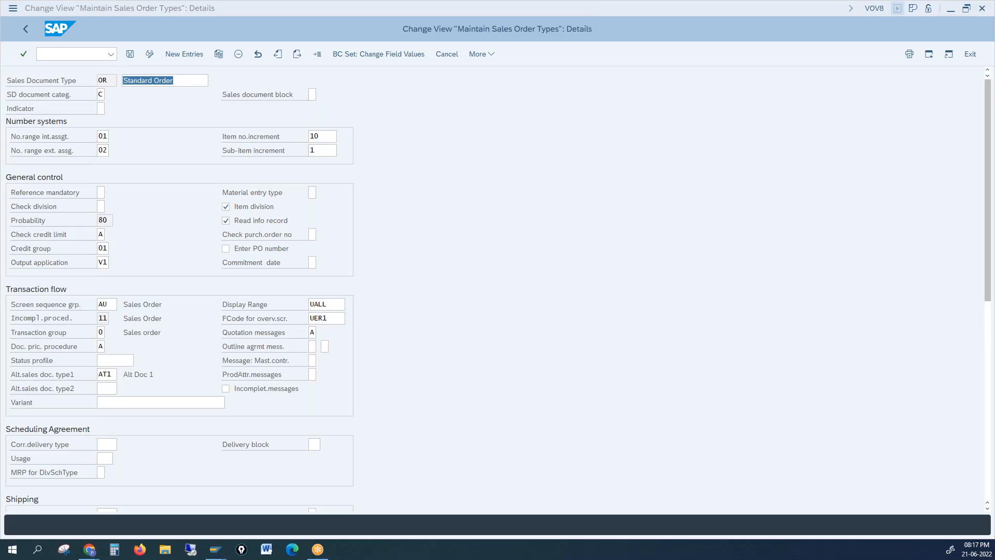
left_click(837, 192)
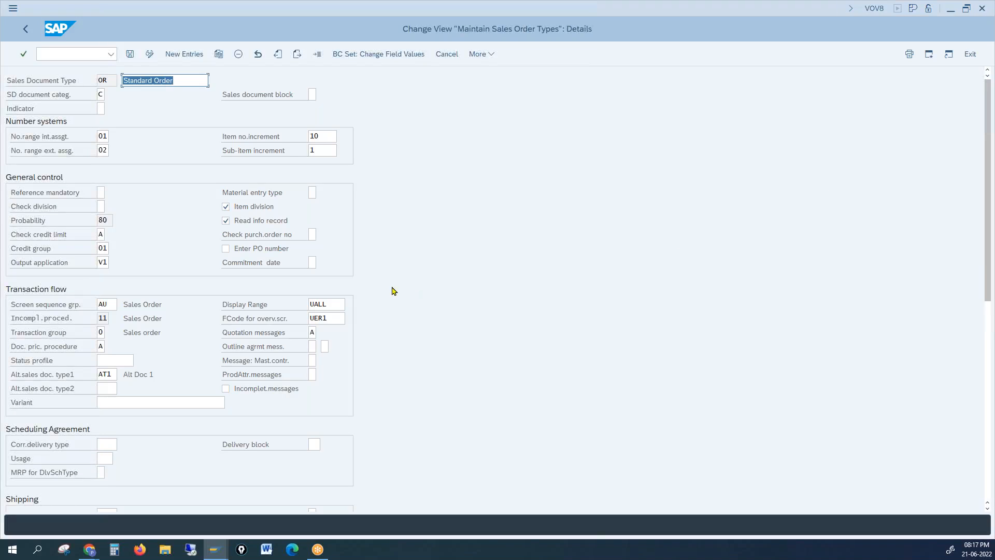
left_click(203, 403)
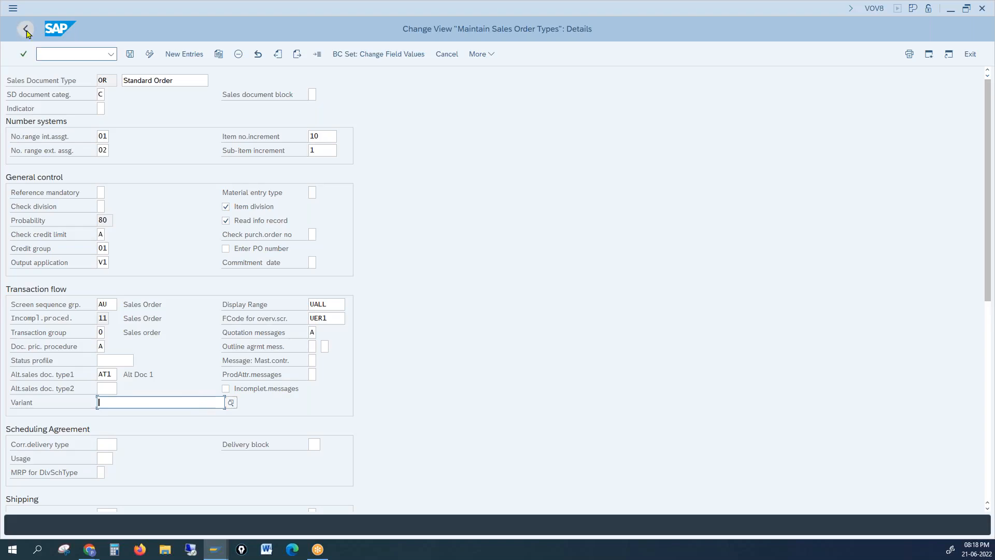
Decline the three log-off prompts and open a second session via New GUI Window
double_click(13, 10)
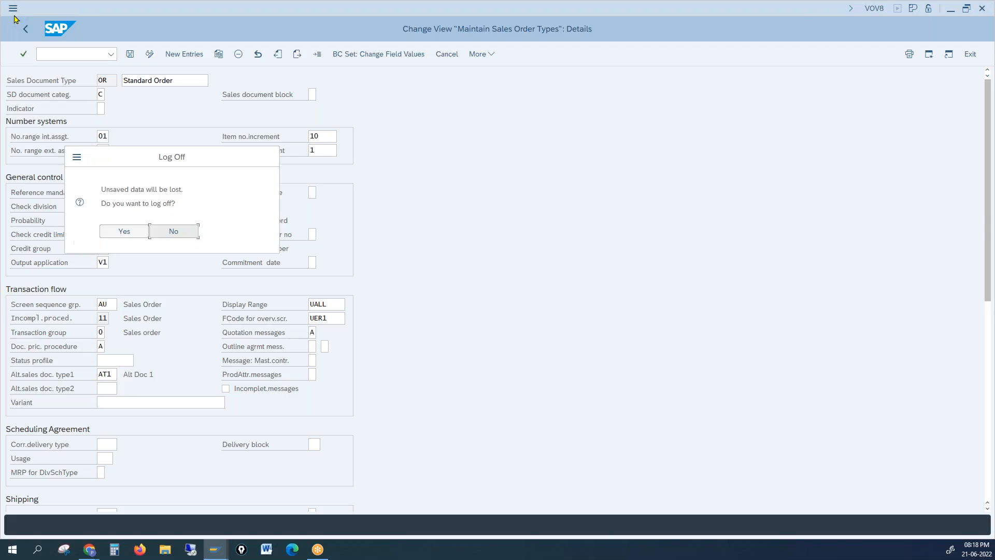
left_click(171, 236)
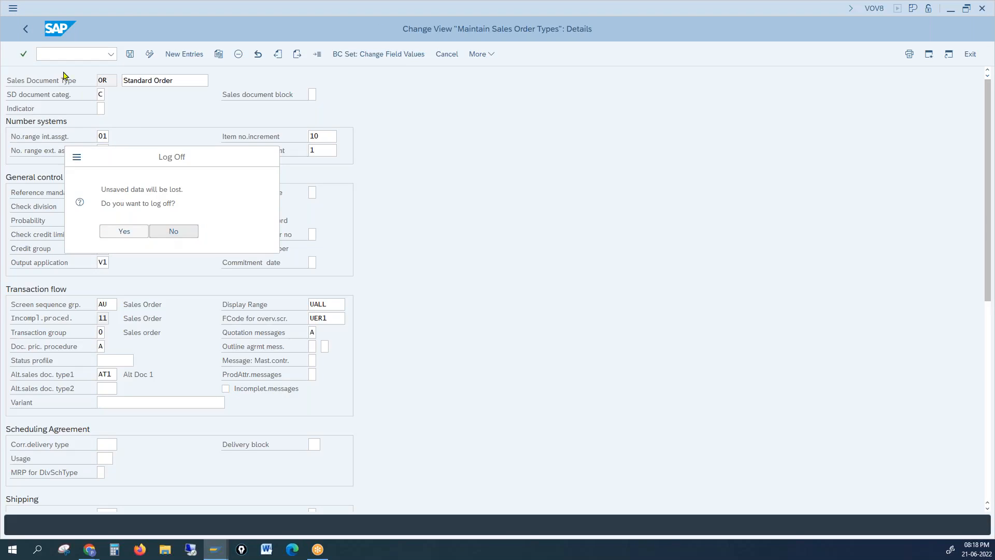
double_click(12, 10)
left_click(180, 231)
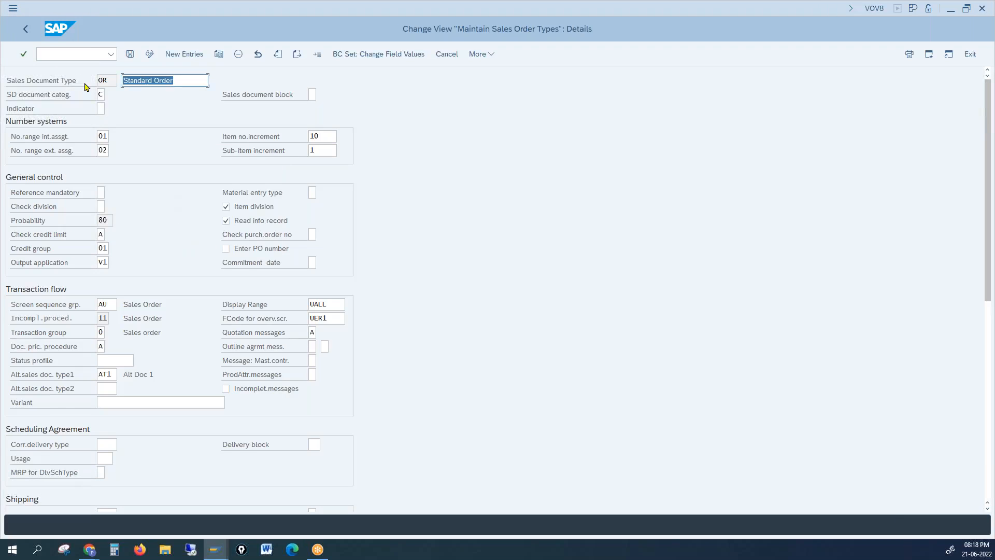
double_click(15, 12)
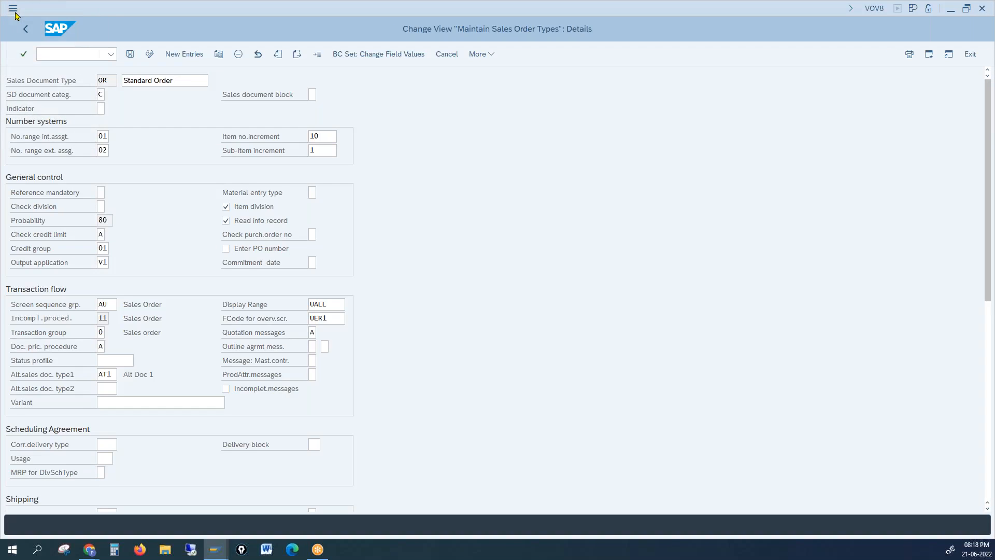
left_click(177, 230)
left_click(14, 11)
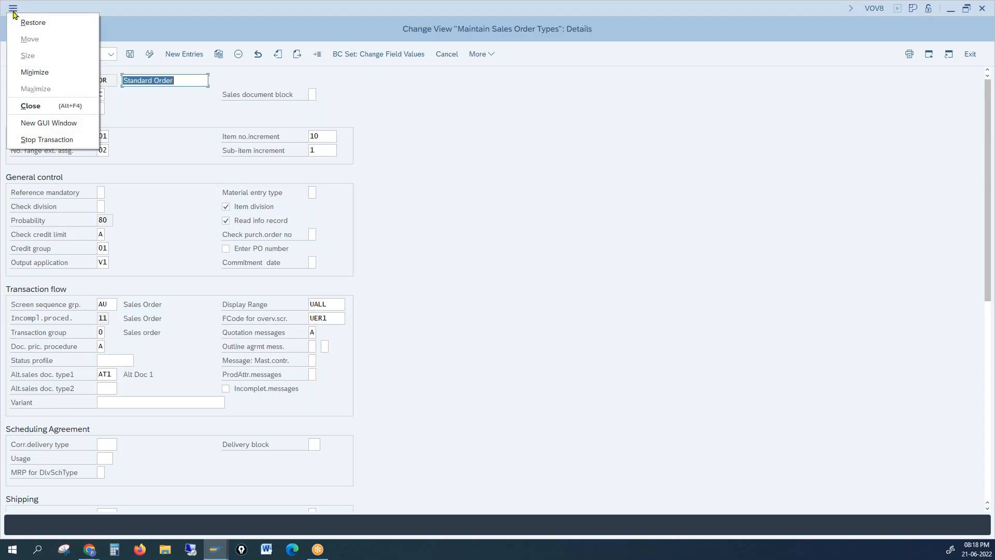
left_click(49, 125)
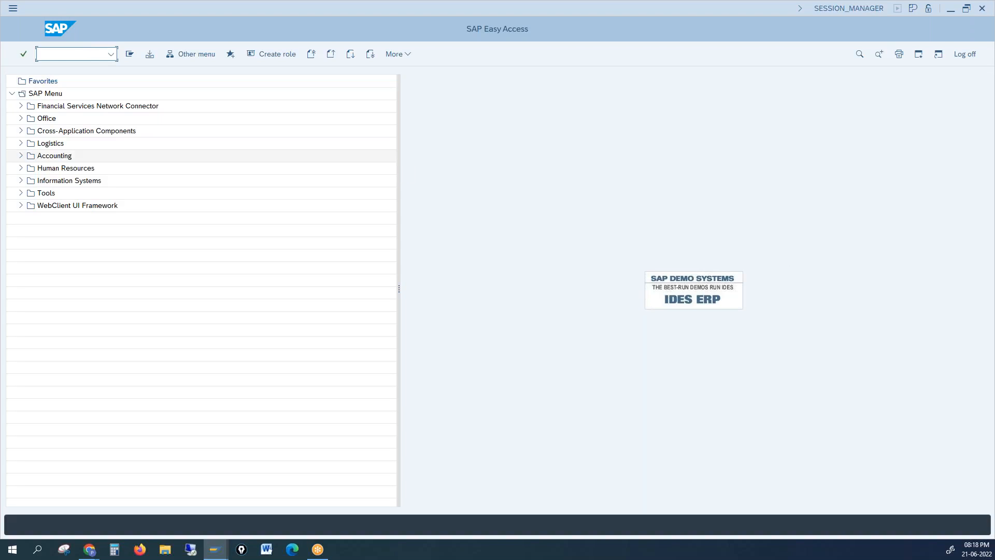
Try transaction SHDO, which is rejected, then run VA01 to open Create Sales Order
key("alt+Tab")
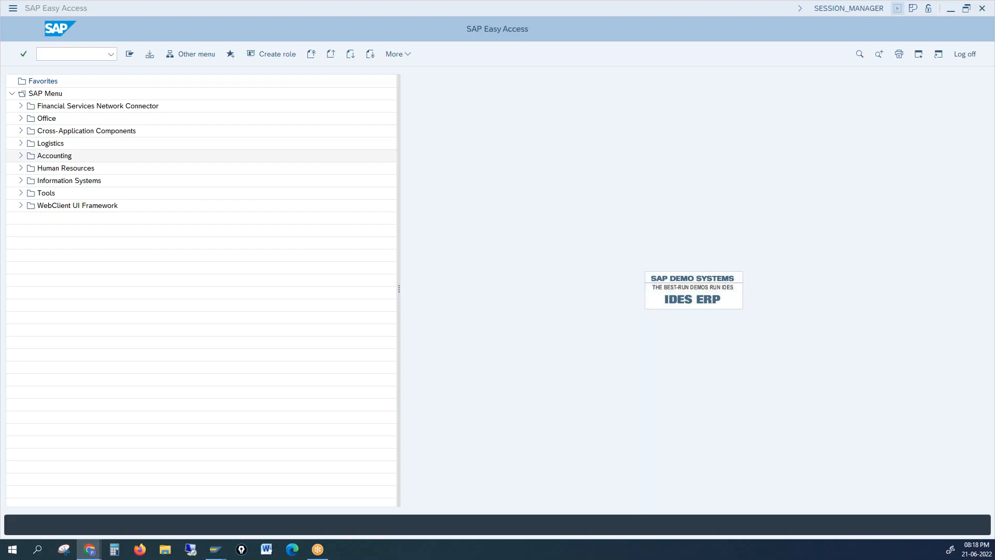
left_click(59, 53)
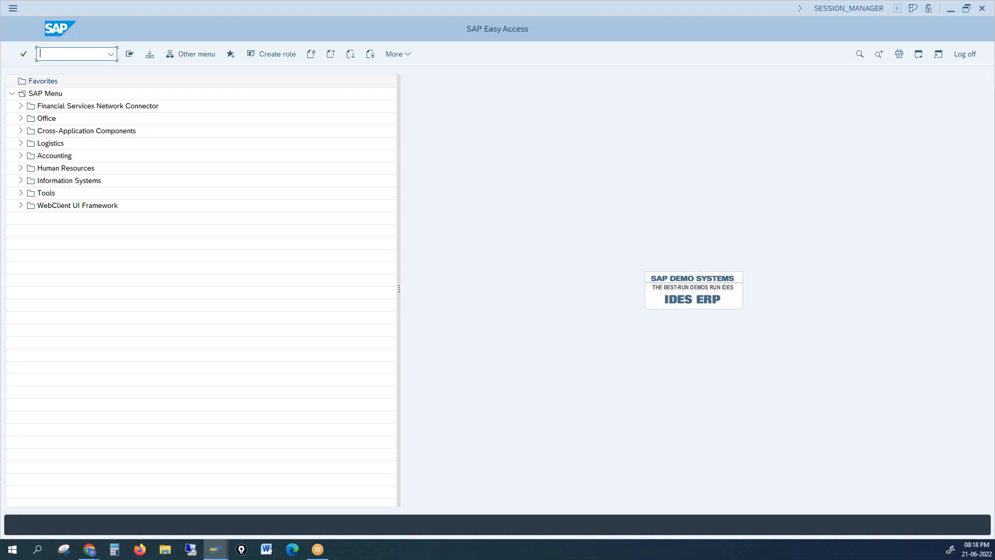
type("shdo")
left_click(82, 53)
key("Return")
type("va0")
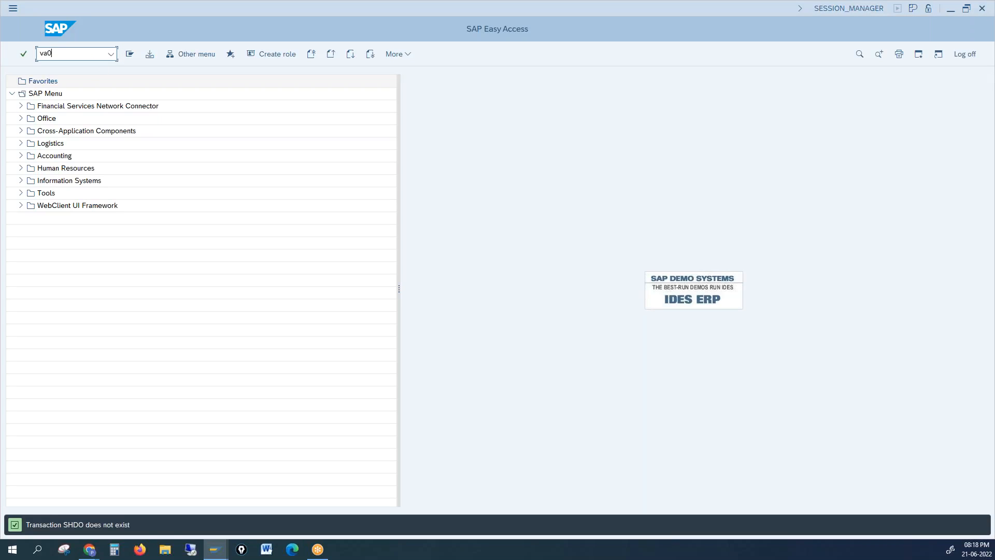
type("1")
key("Return")
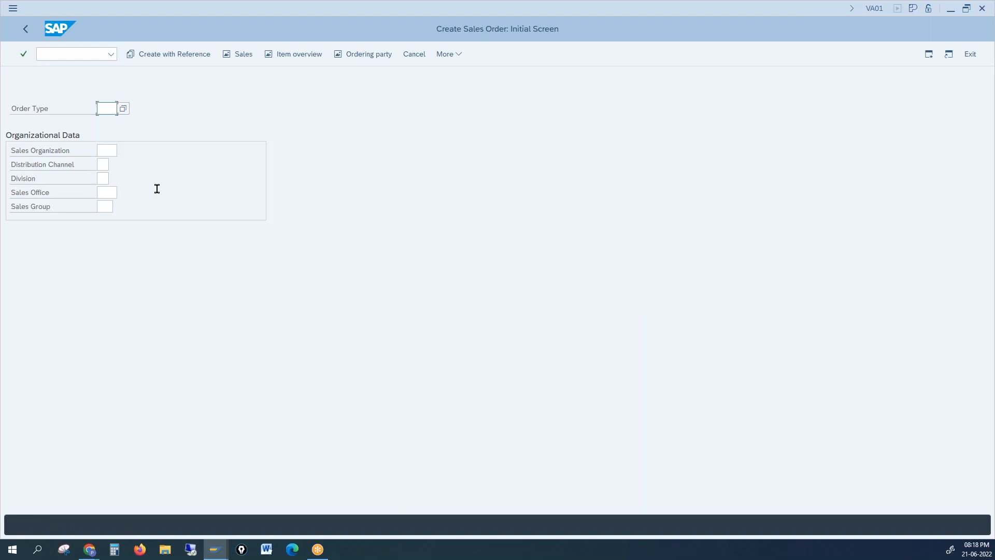
Check the Sales Office and Sales Group fields and their value history, then submit the empty screen
left_click(105, 193)
left_click(105, 207)
left_click(65, 196)
left_click(103, 192)
left_click(82, 211)
left_click(105, 193)
left_click(275, 193)
key("Return")
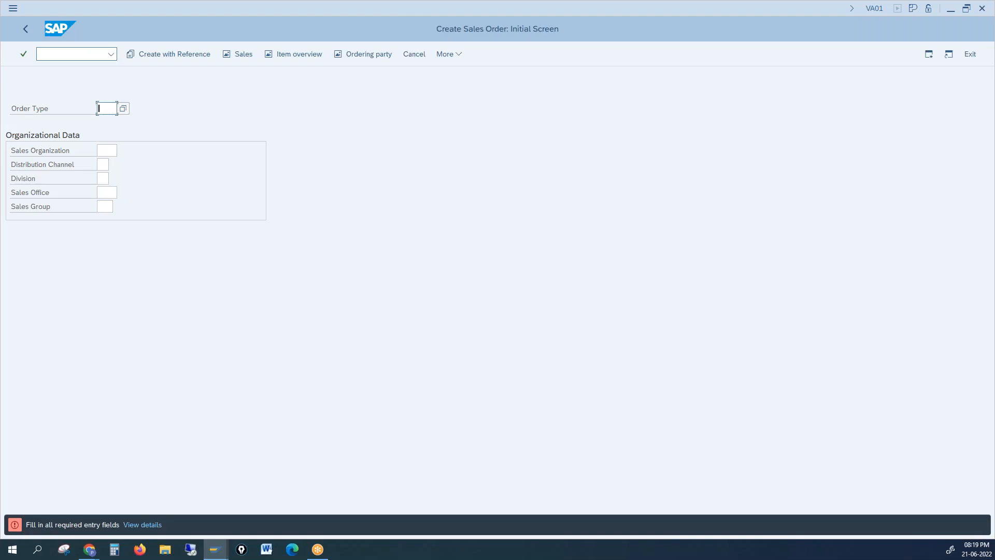
Run /nshd0 to open the Transaction and Screen Variants tool
left_click(67, 54)
type("/nshd0")
key("Return")
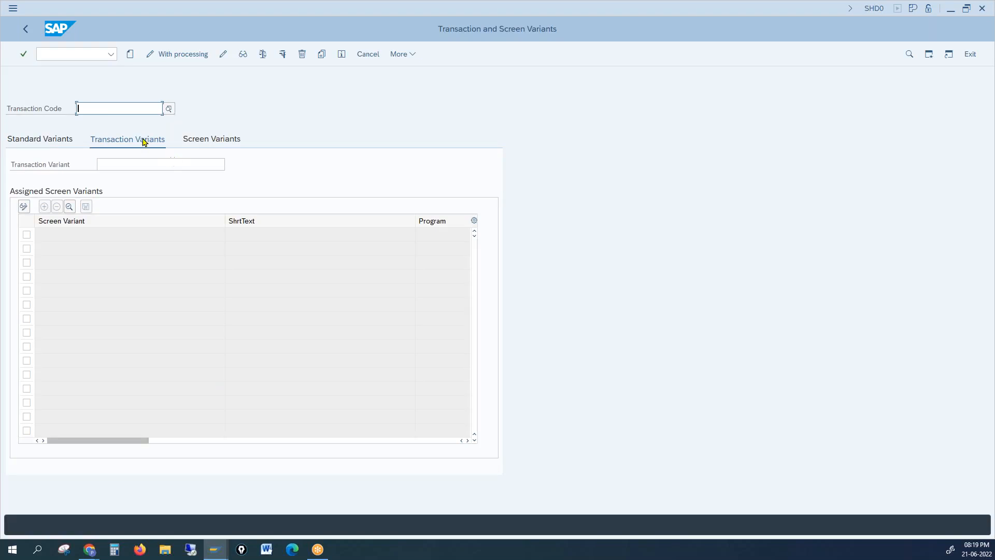
Check the Screen Variants tab, then create a transaction variant for va01 picked from history
left_click(213, 144)
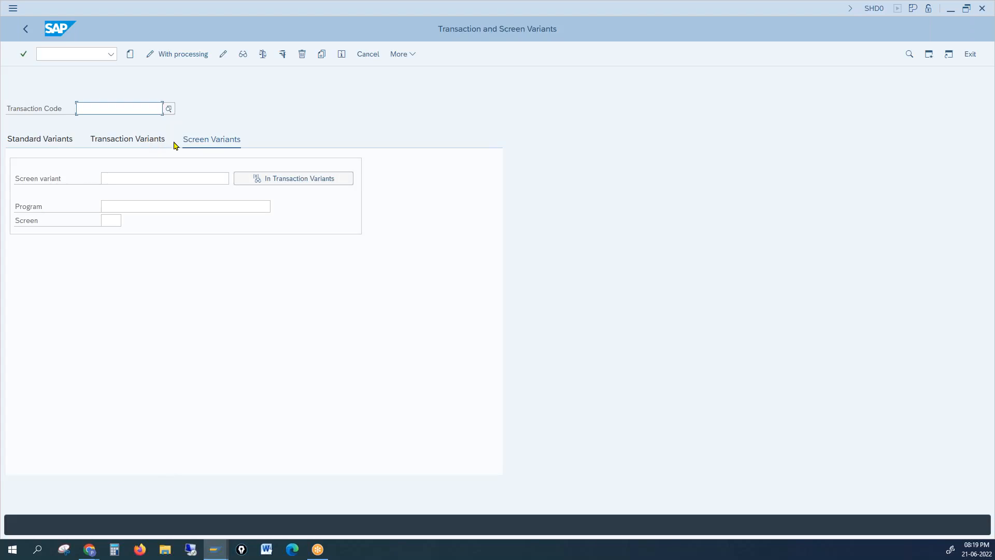
left_click(130, 54)
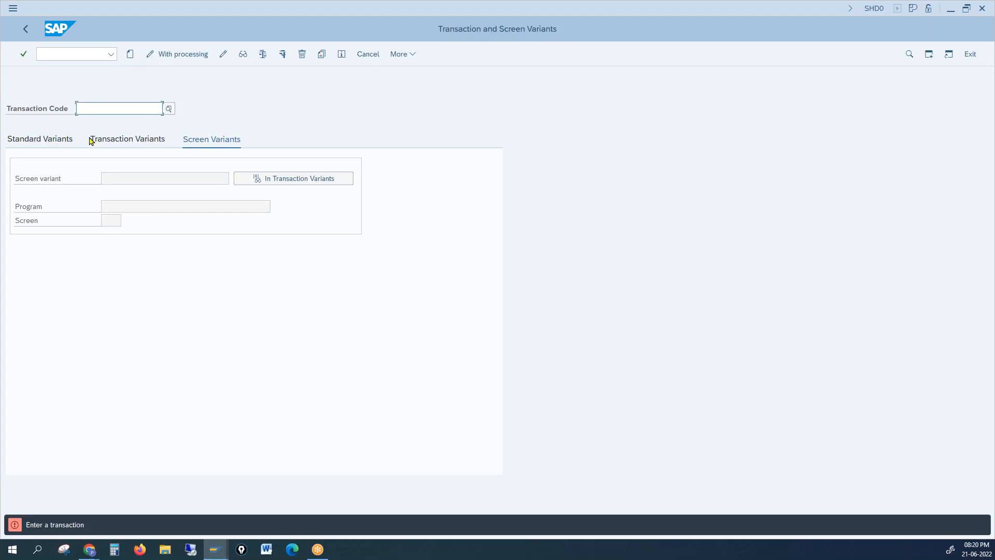
left_click(91, 107)
left_click(94, 124)
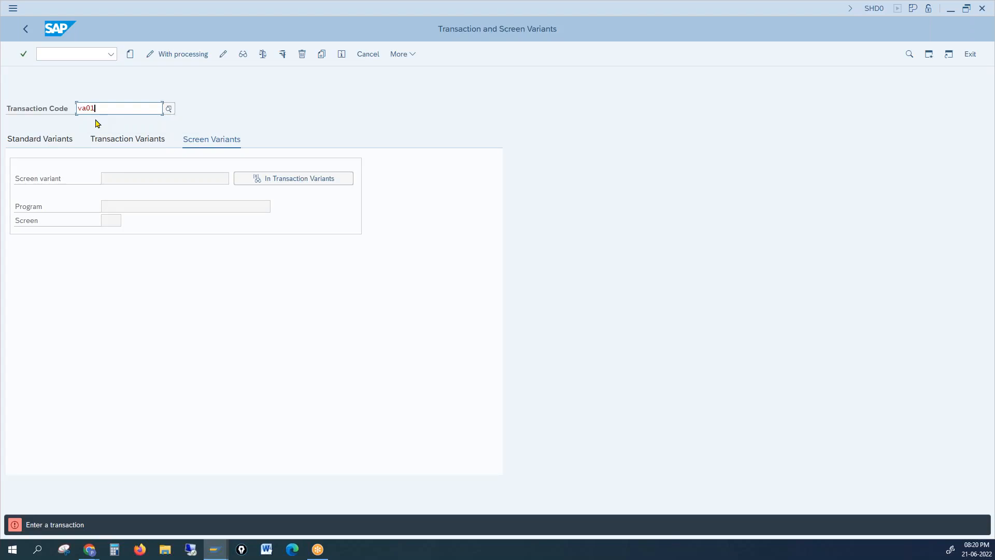
left_click(130, 54)
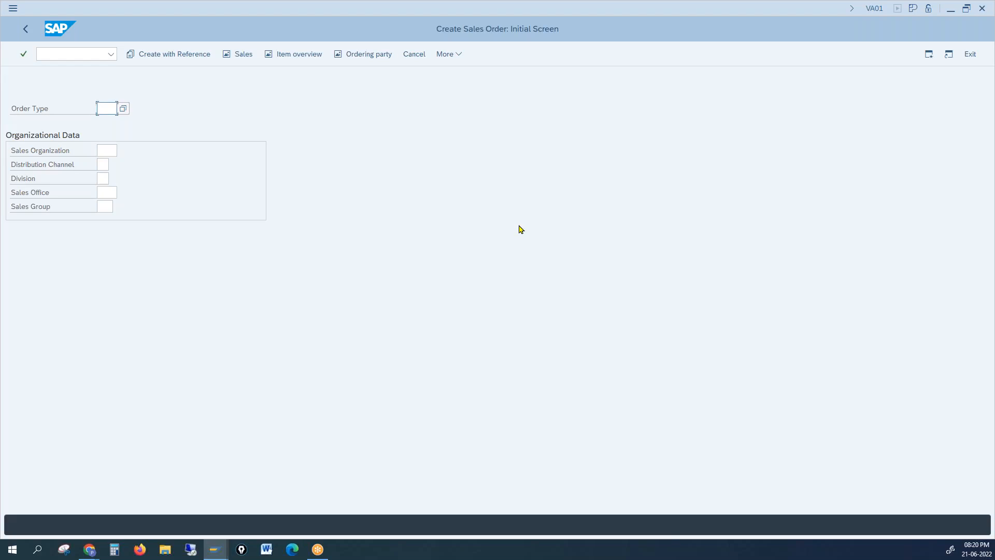
Enter order type or, sales organization 1000, distribution channel 10, division 00, and submit
key("Return")
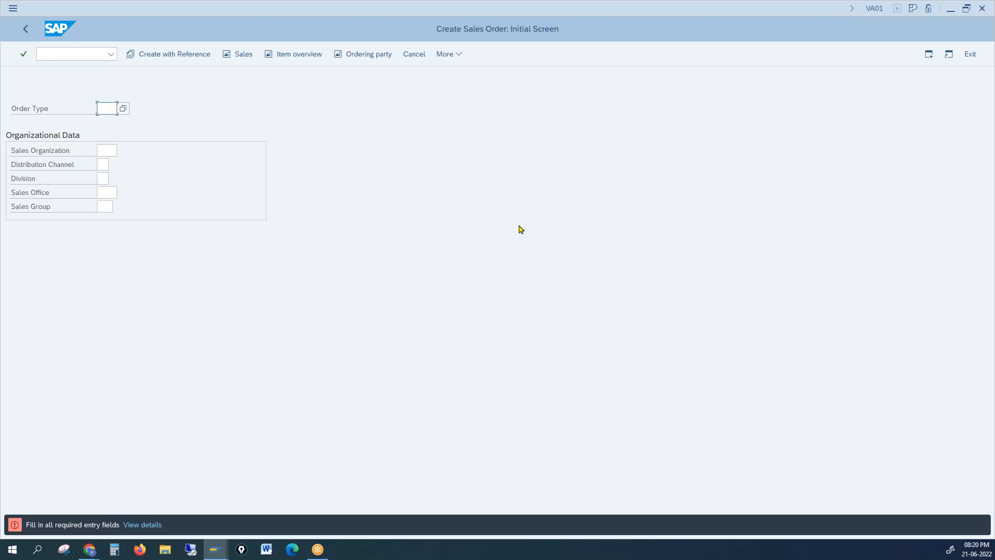
left_click(100, 108)
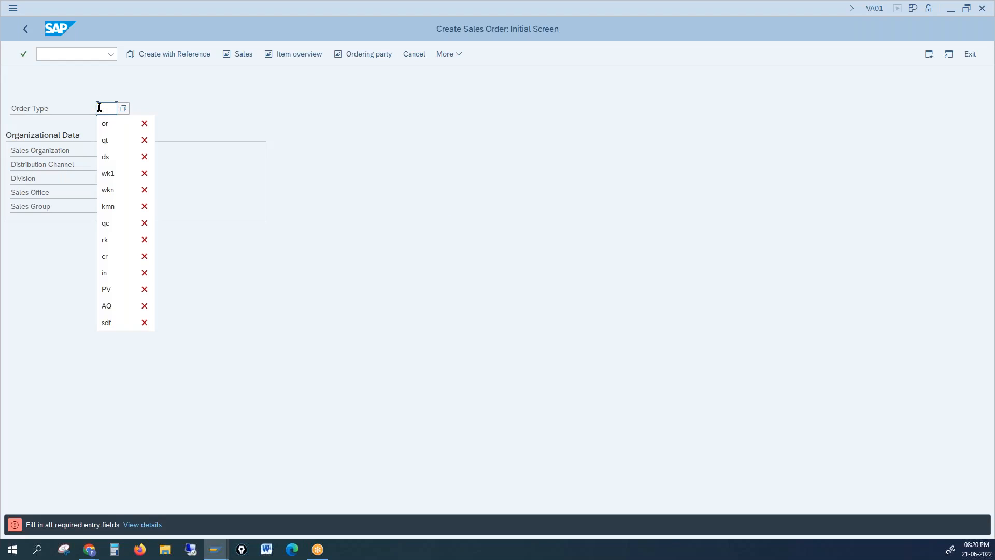
left_click(110, 123)
left_click(112, 147)
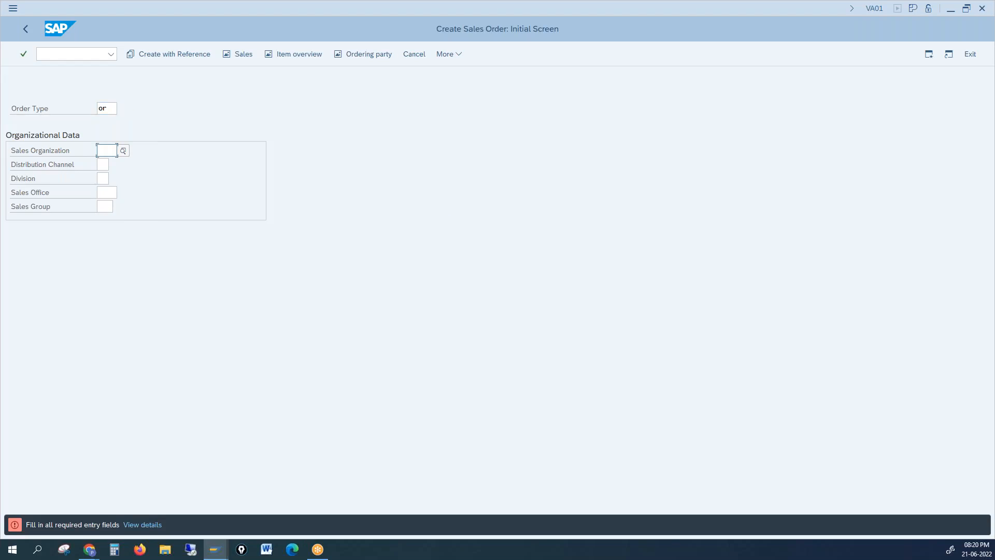
type("1000")
key("Tab")
type("10")
key("Tab")
type("00")
key("Return")
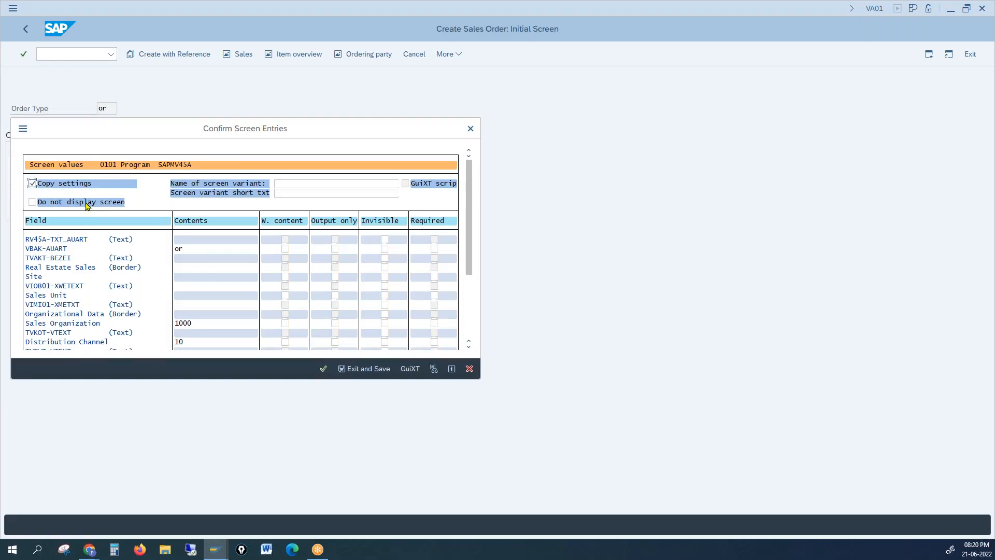
Move Confirm Screen Entries aside and review the Sales Organization through Sales Group field rows
left_click_drag(203, 132, 474, 120)
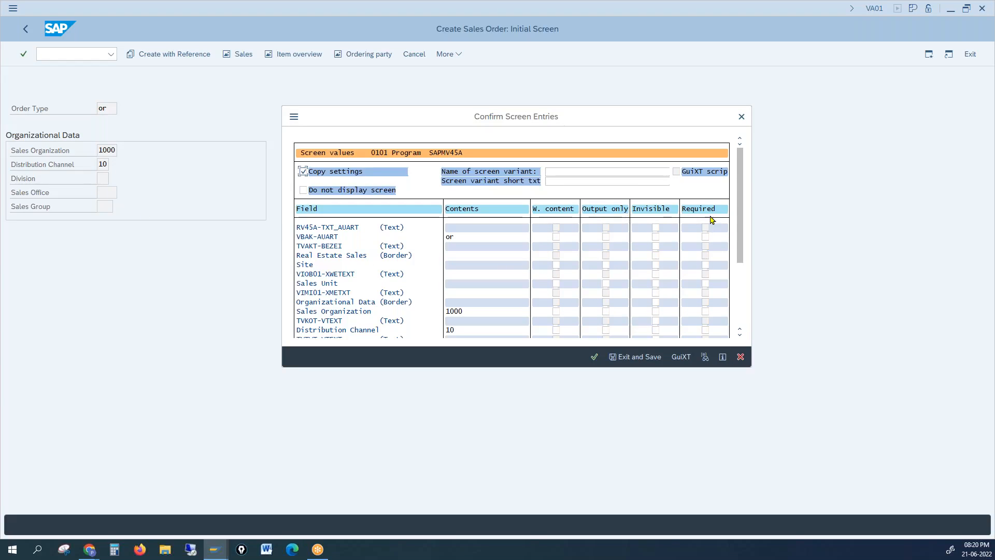
left_click(656, 210)
left_click(602, 213)
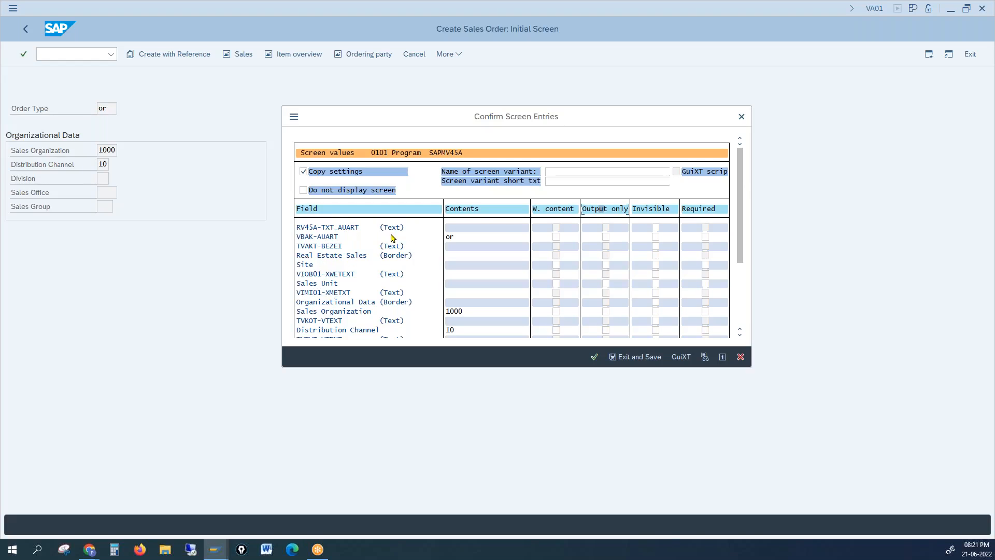
scroll(320, 283, "down", 3)
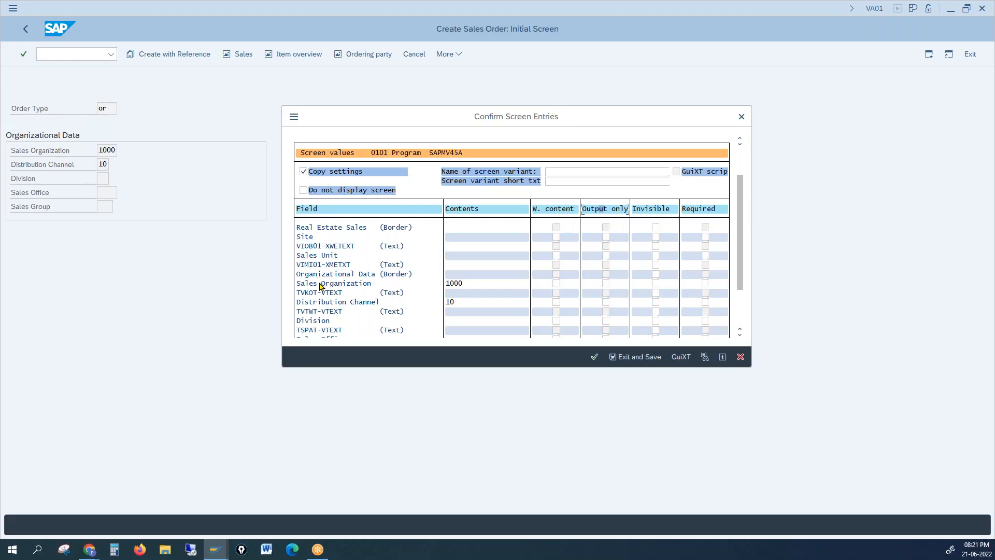
left_click(323, 284)
left_click(316, 303)
left_click(319, 322)
scroll(325, 321, "down", 2)
left_click(327, 321)
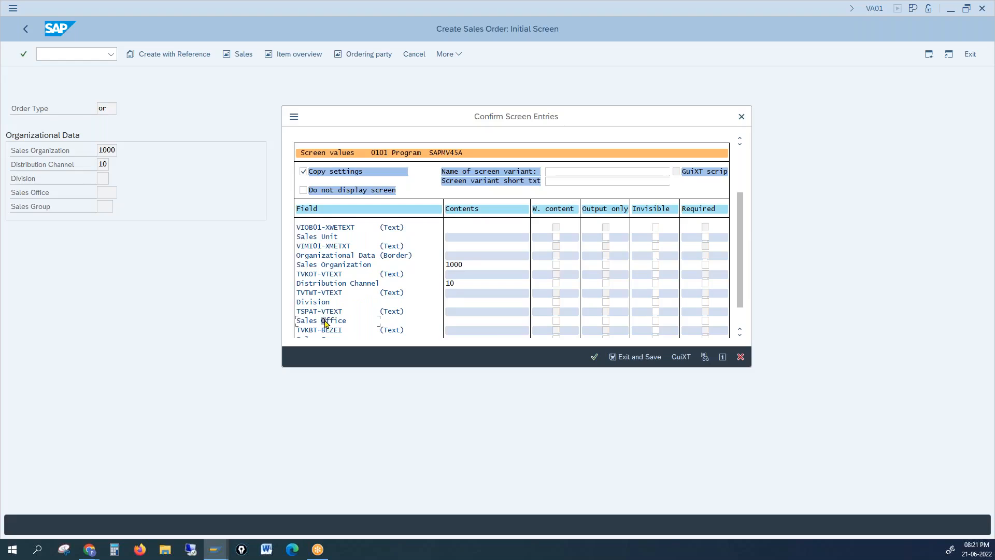
scroll(337, 329, "down", 1)
left_click(333, 330)
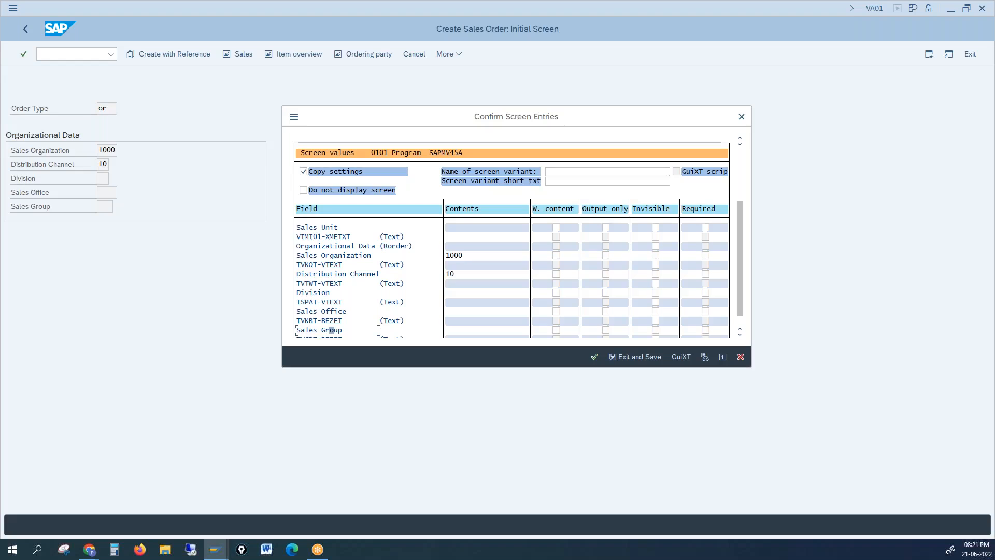
Start entering the name in the Name of screen variant field
key("alt+Tab")
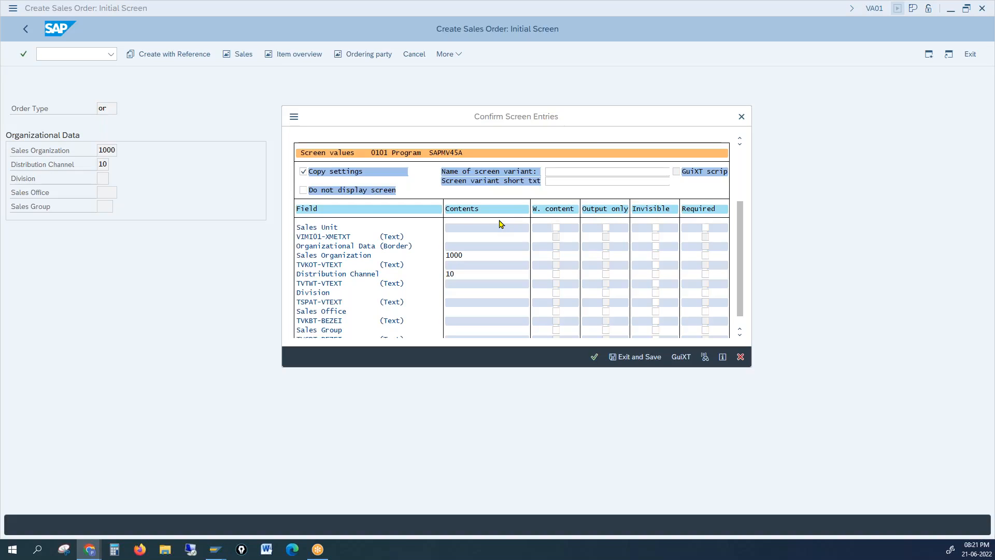
left_click(568, 172)
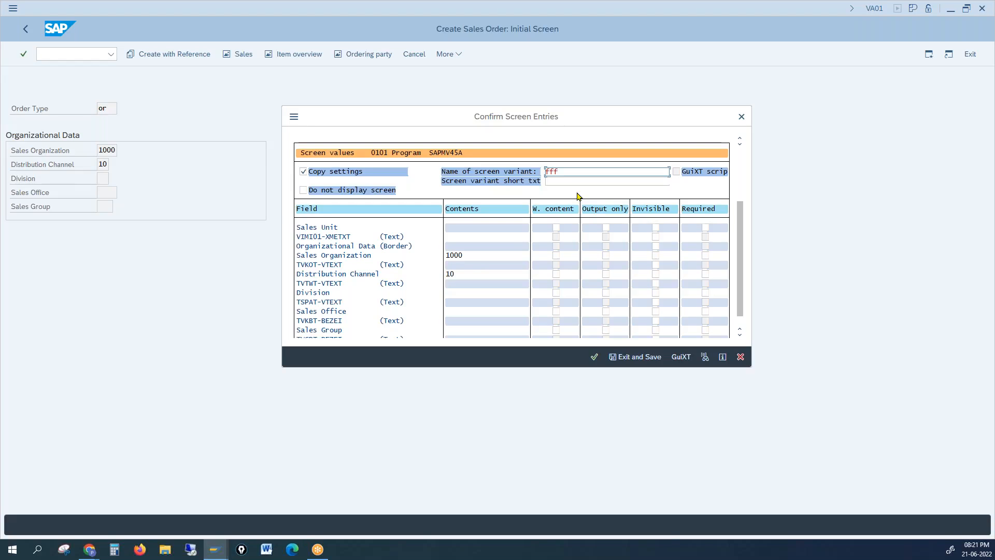
mouse_move(216, 548)
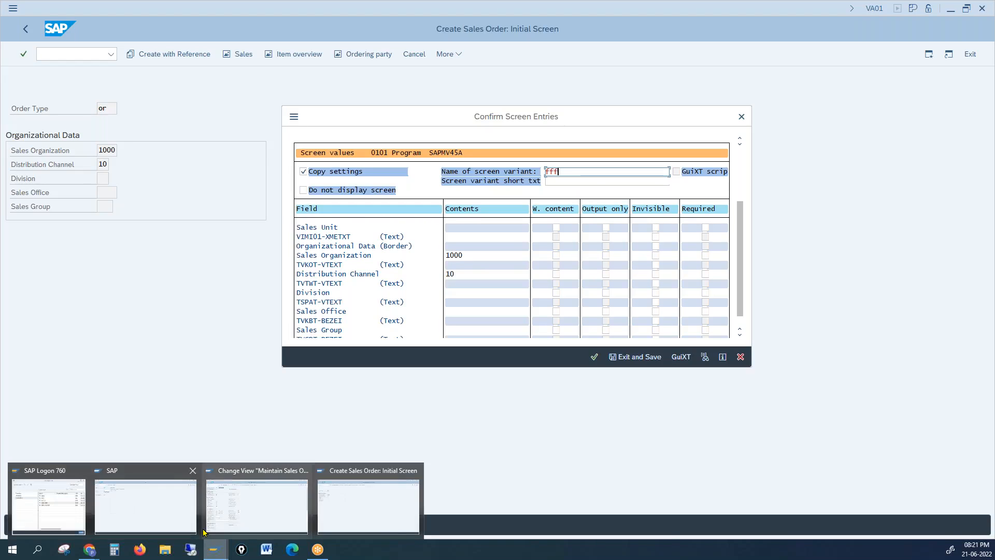
left_click(244, 515)
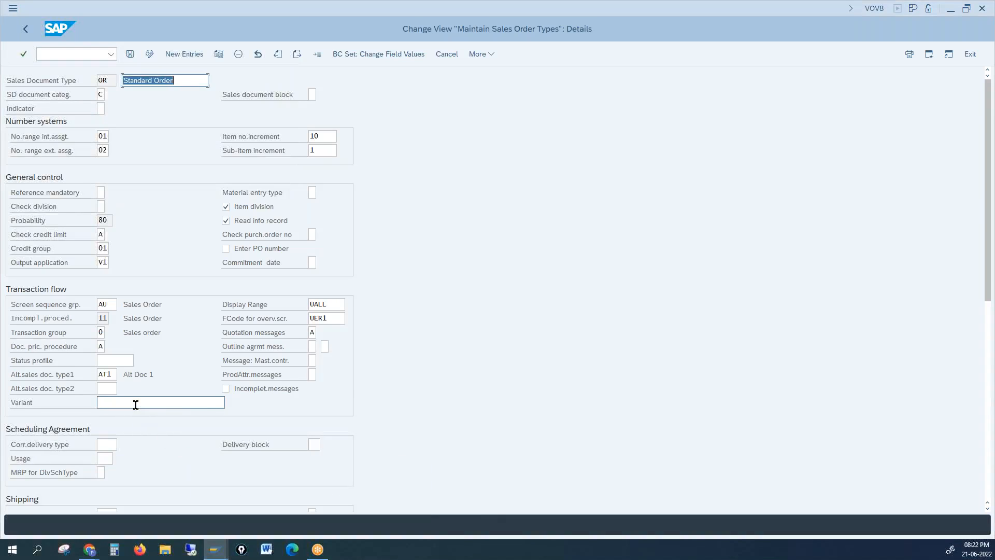
left_click(136, 405)
left_click(112, 82)
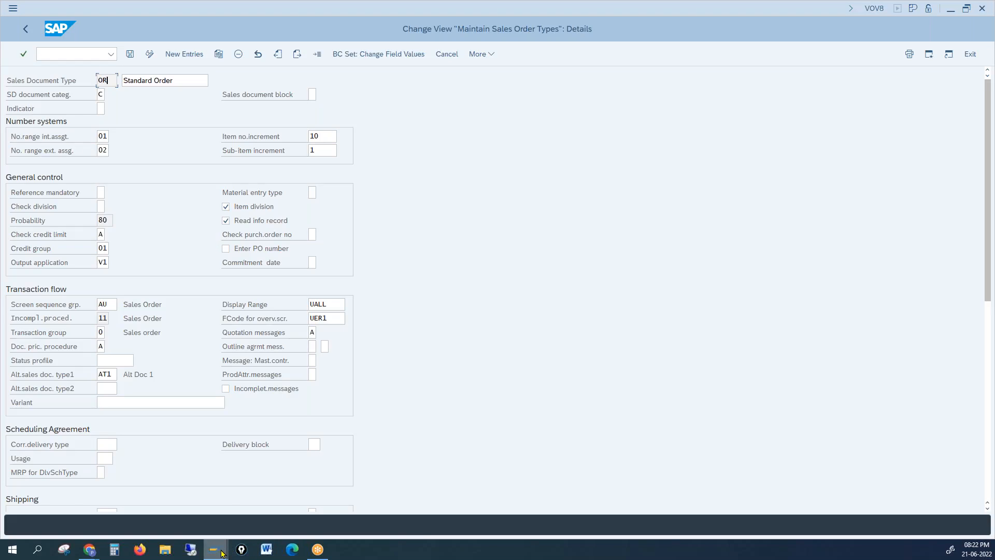
mouse_move(218, 552)
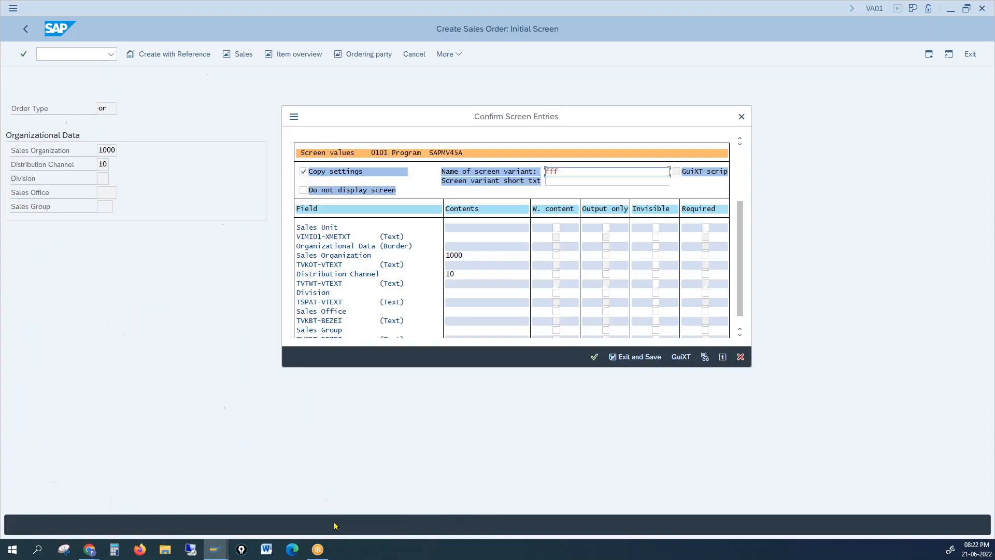
left_click(333, 513)
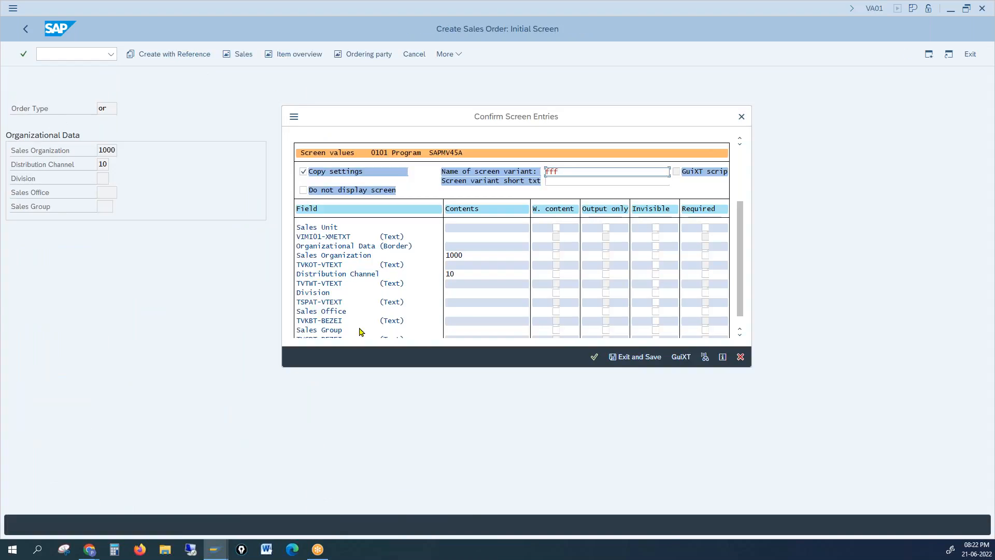
Continue past Confirm Screen Entries and the SAP package popup to the OR Create Standard Order overview
left_click(593, 358)
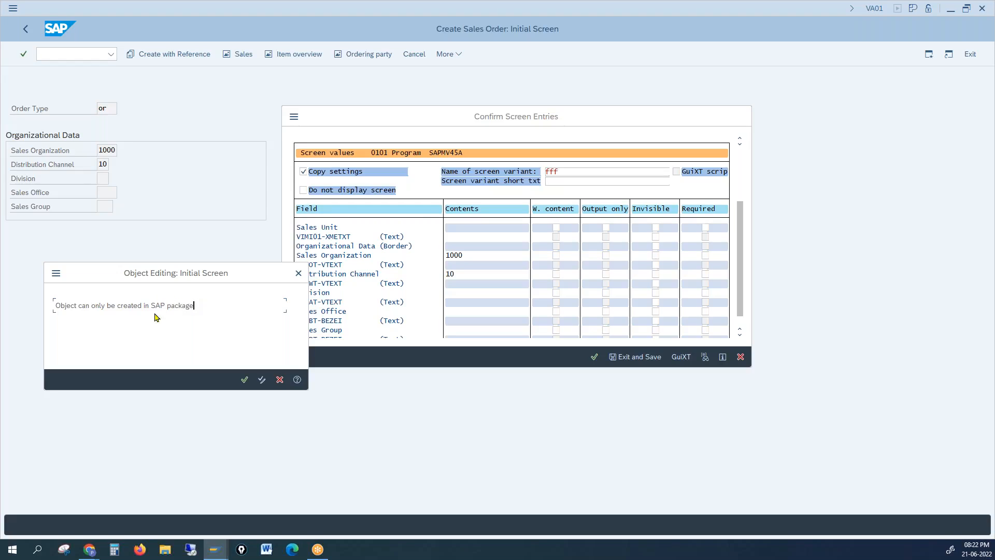
left_click_drag(160, 307, 191, 307)
left_click(192, 307)
left_click(244, 380)
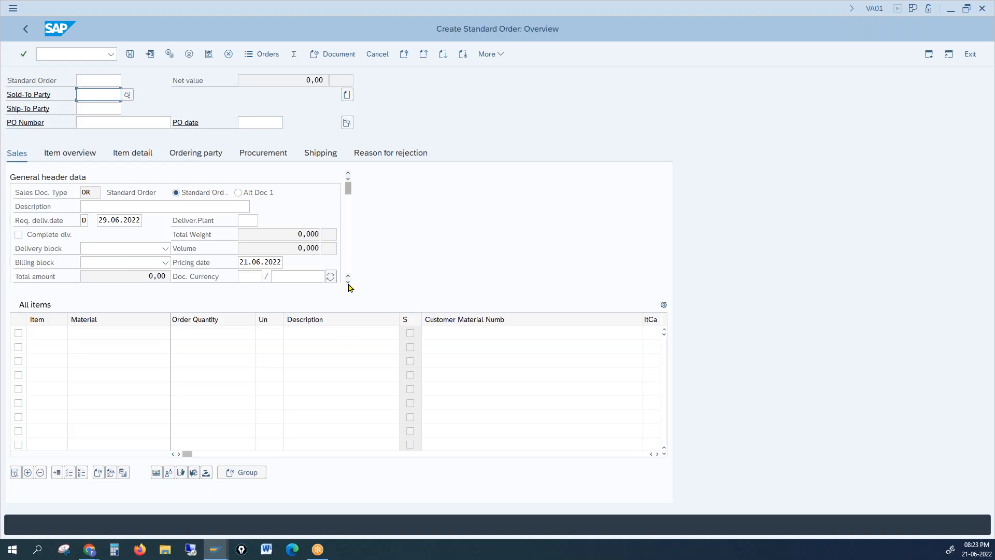
From the order overview, open, close and reopen the Confirm Screen Entries dialog
scroll(348, 282, "down", 3)
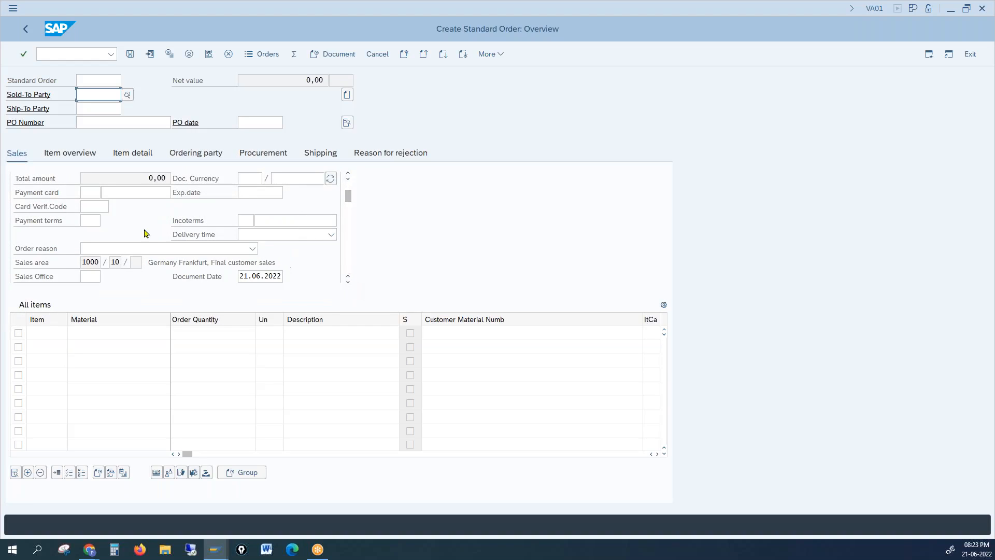
left_click(90, 194)
key("Return")
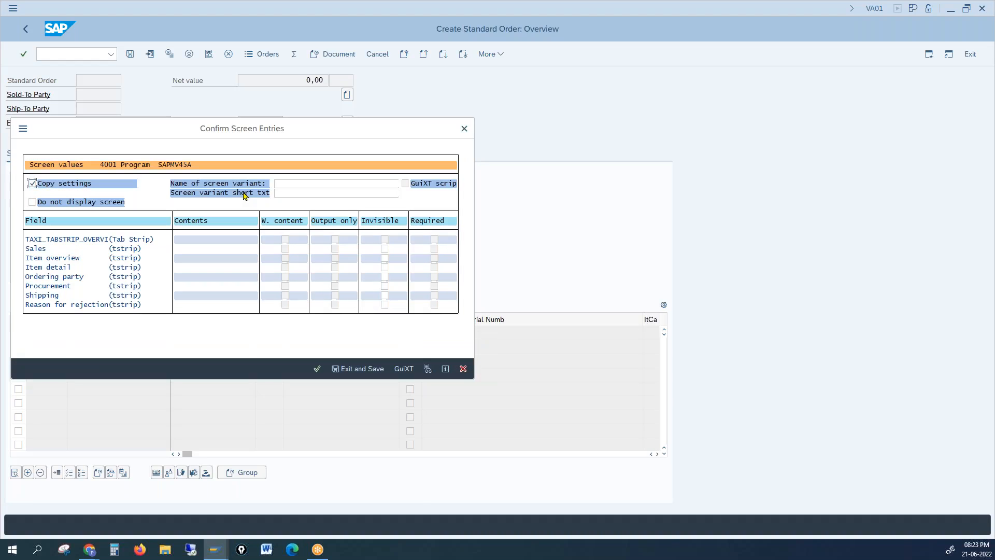
left_click(463, 129)
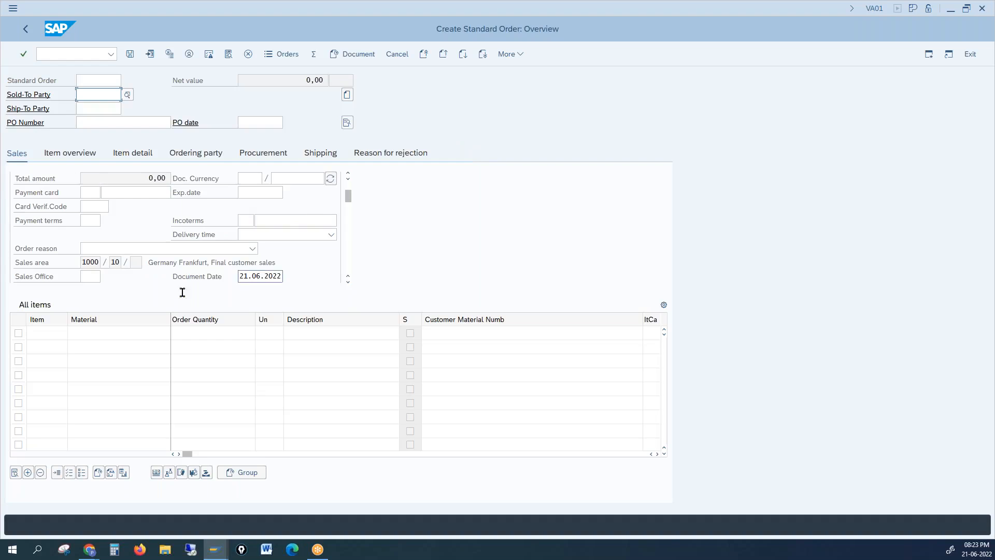
left_click(762, 217)
key("Return")
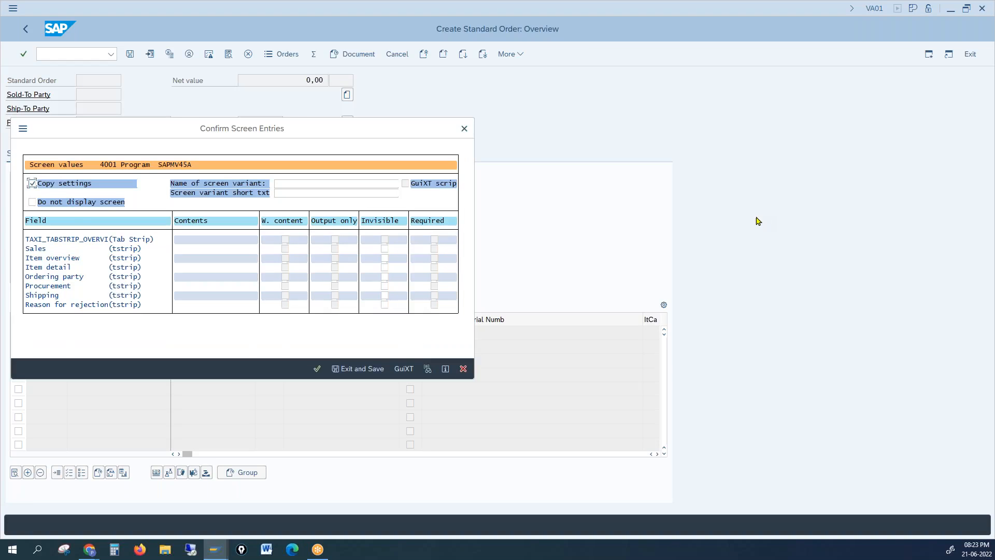
Review the Item overview, Procurement and Reason for rejection rows, then return to the OR details window
left_click_drag(171, 124, 543, 154)
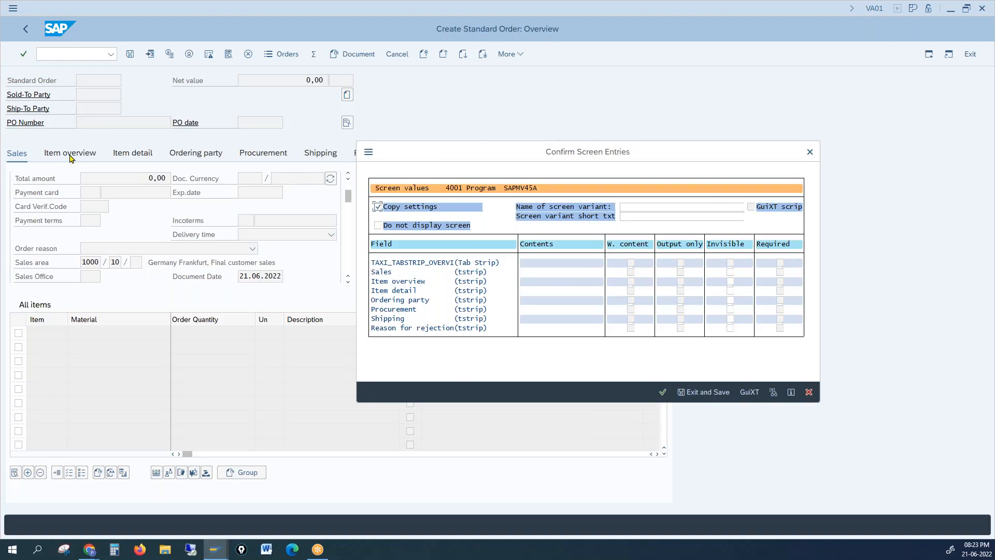
left_click(382, 281)
left_click(385, 309)
left_click(410, 328)
left_click(627, 206)
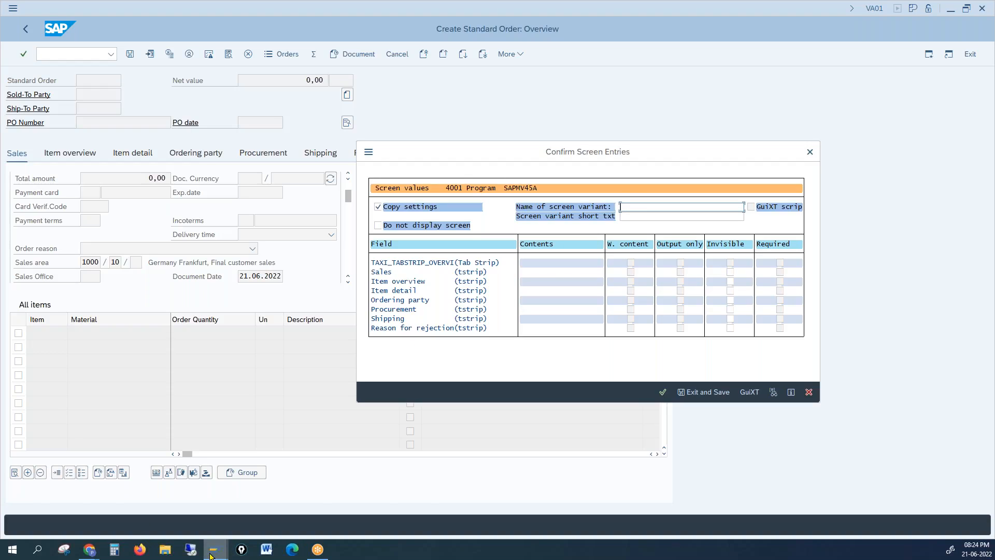
mouse_move(210, 555)
left_click(225, 520)
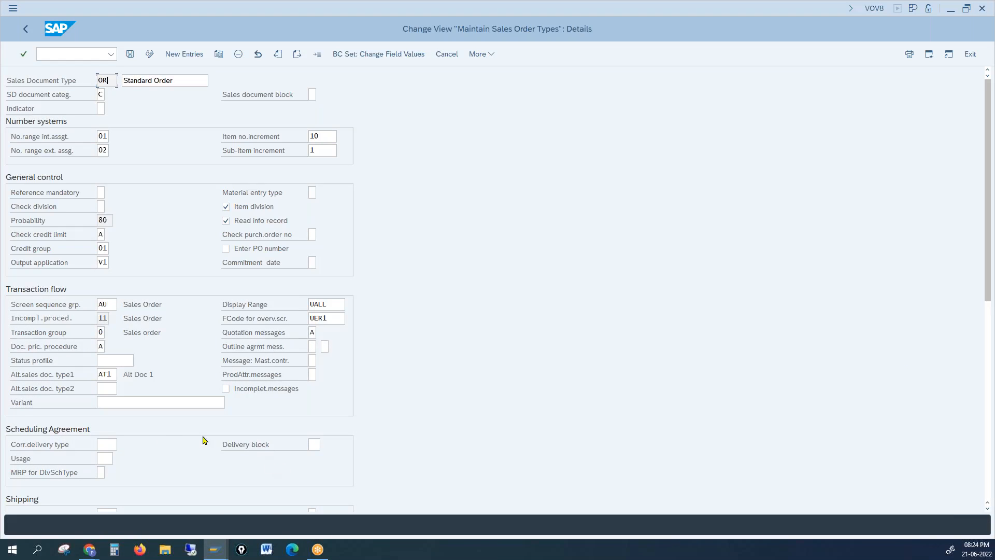
Scroll the OR details down to Shipping and Billing and select the LF delivery type field
left_click(137, 402)
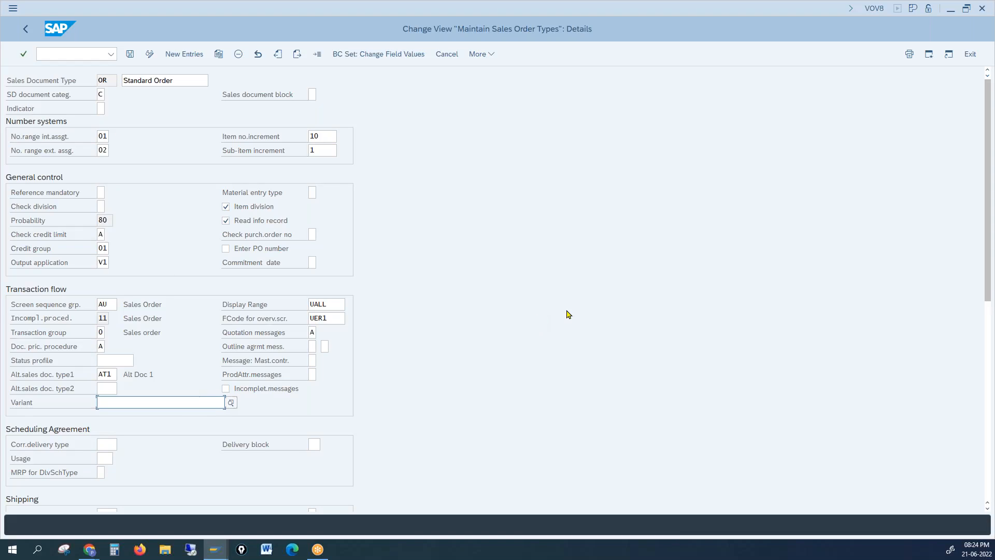
key("alt+Tab")
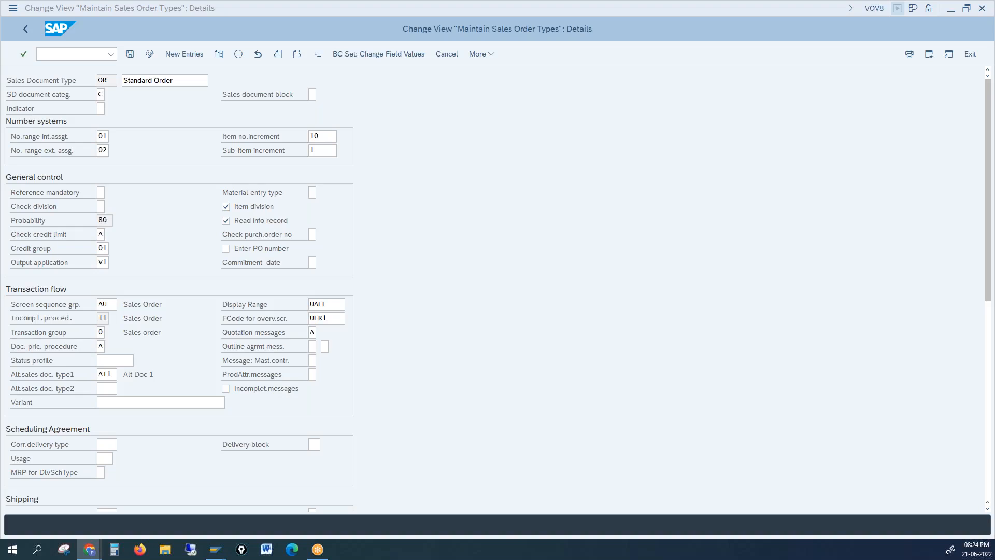
left_click(832, 305)
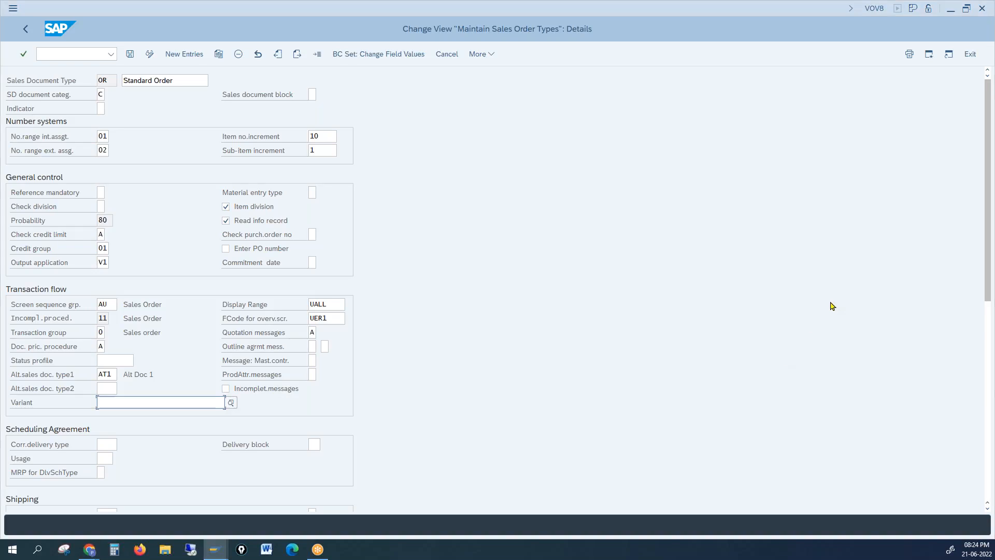
scroll(832, 305, "down", 1)
scroll(831, 306, "down", 8)
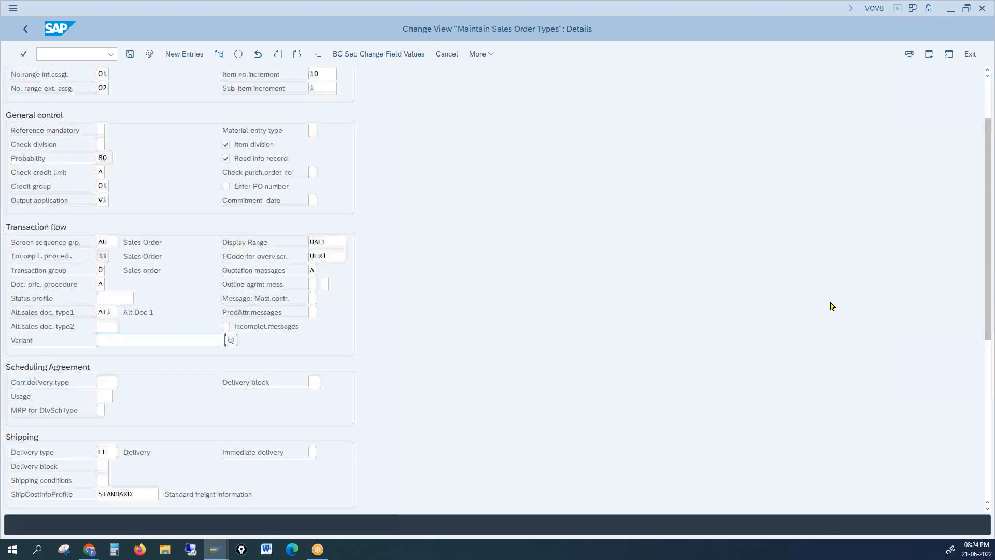
scroll(831, 306, "down", 2)
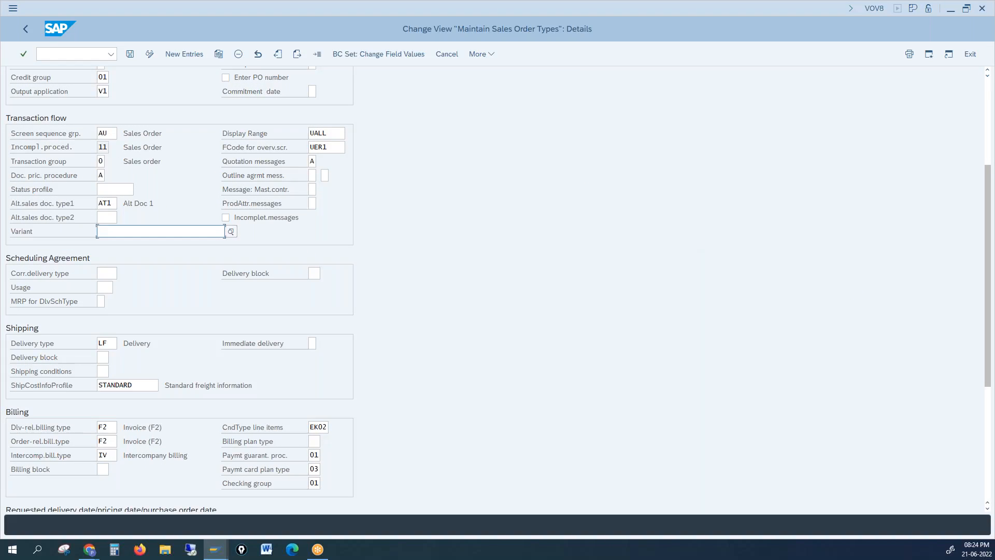
key("alt+Tab")
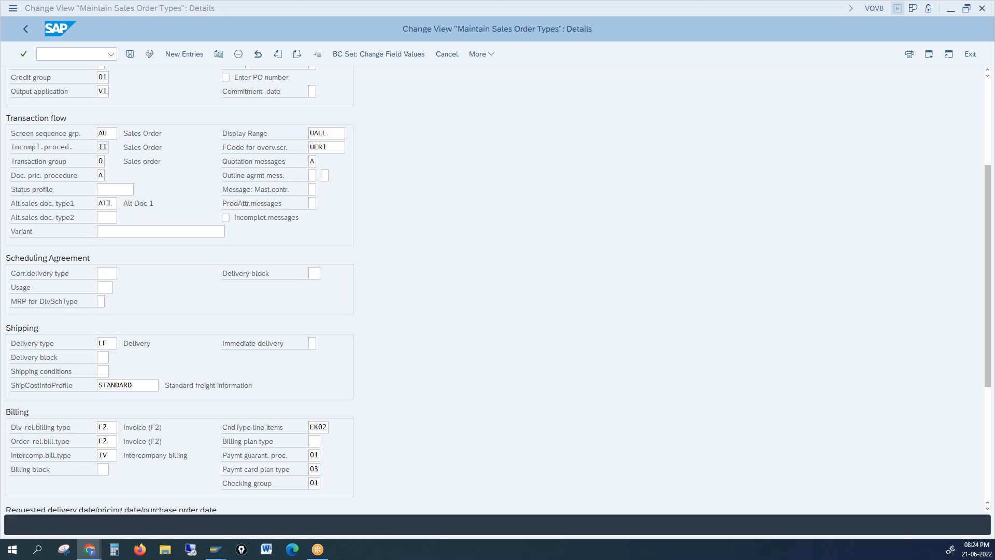
left_click(102, 341)
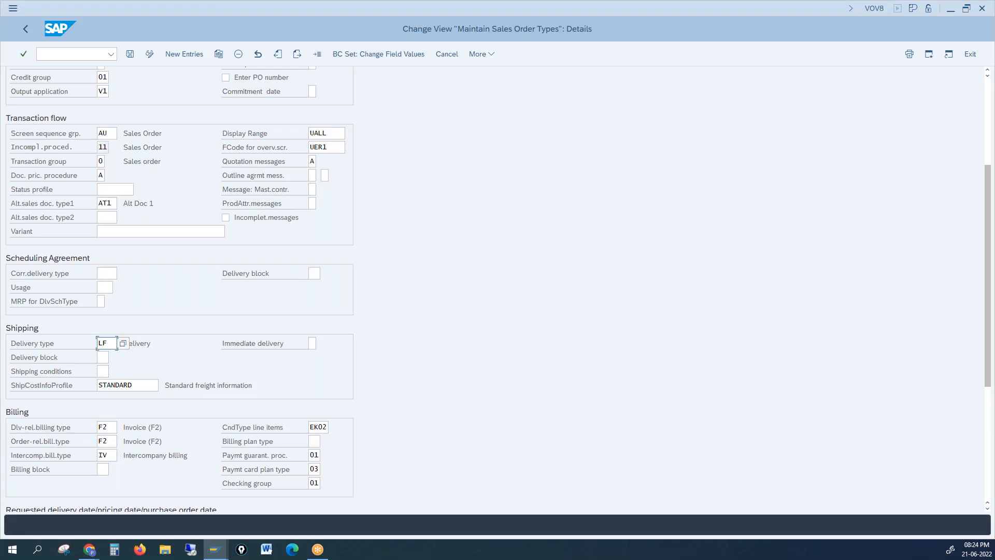
key("alt+Tab")
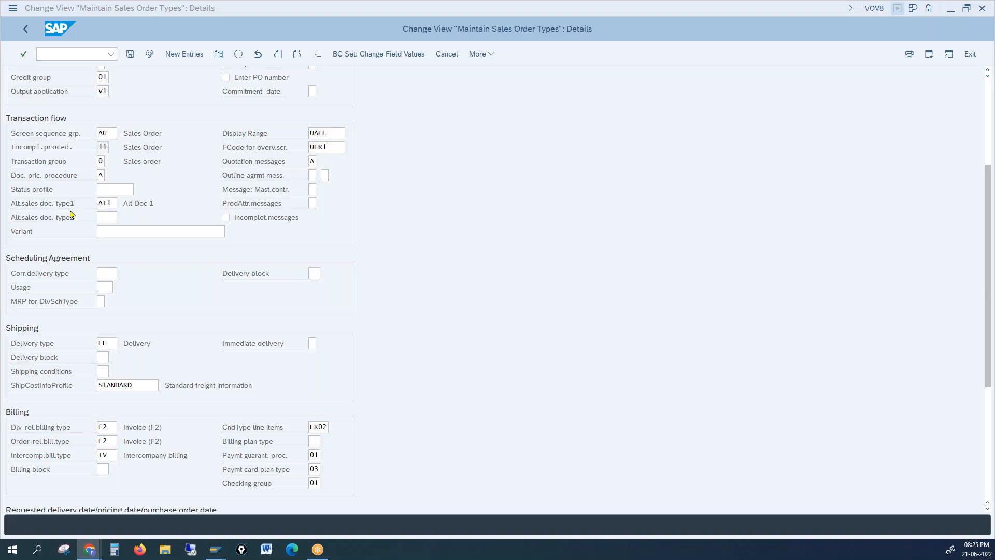
key("alt+Tab")
key("alt+Tab")
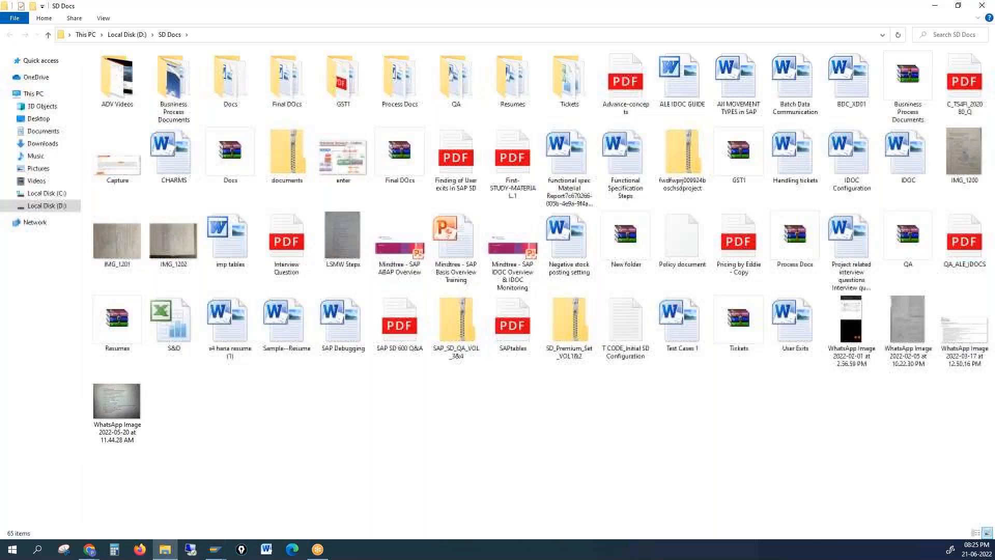
Open the Docs folder in SD Docs and view the 'Doc Types - Copy' chart image
double_click(233, 77)
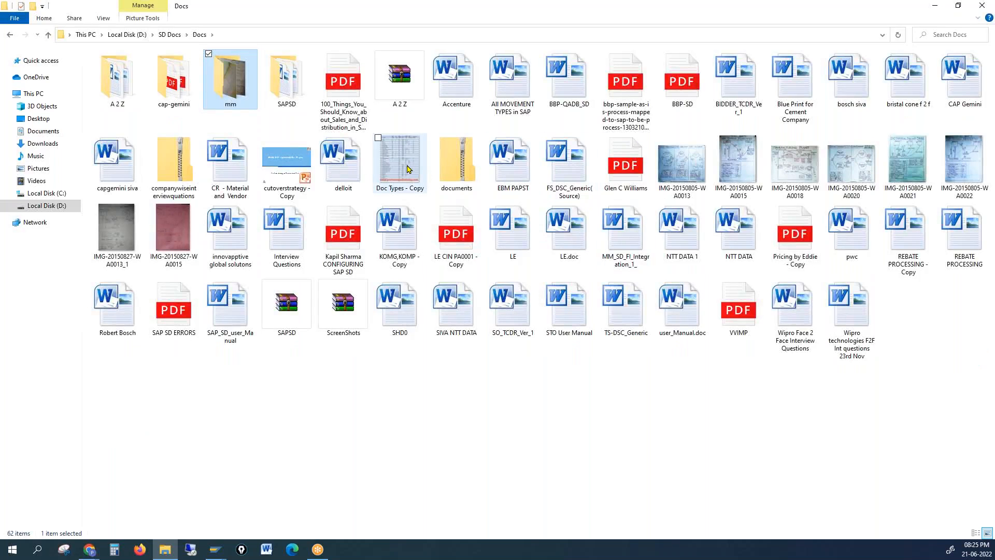
double_click(410, 169)
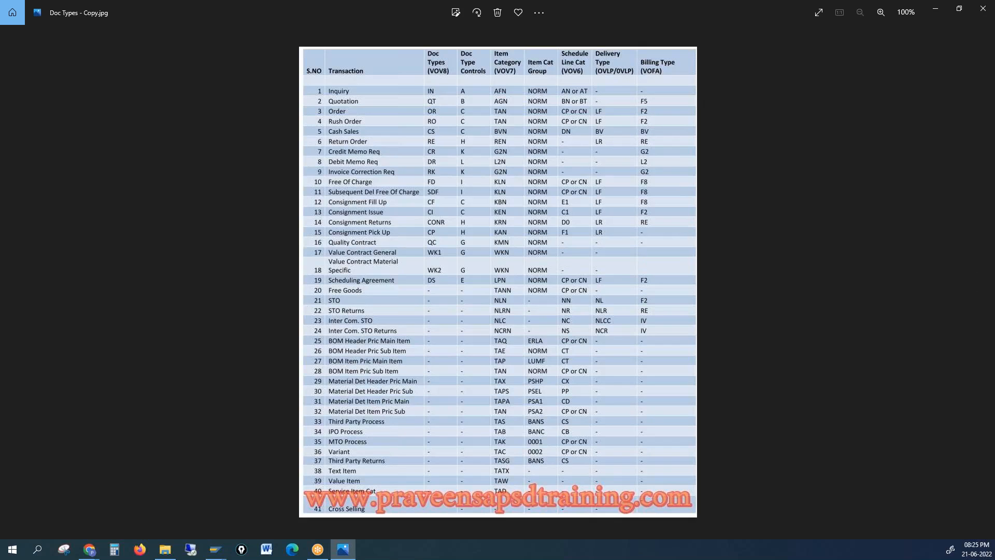
Close the 'Doc Types - Copy' chart in Photos and return to the OR sales order type details
key("alt+Tab")
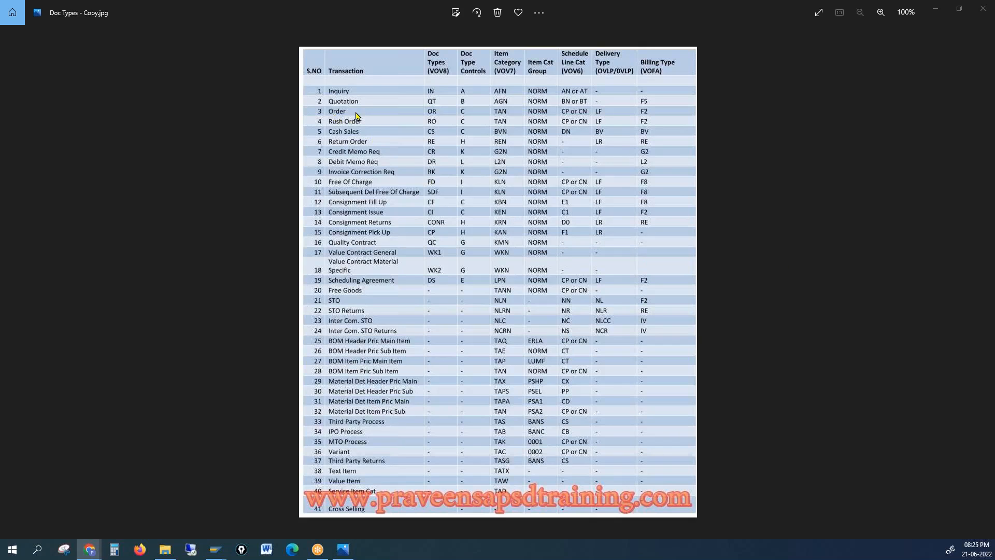
left_click(608, 119)
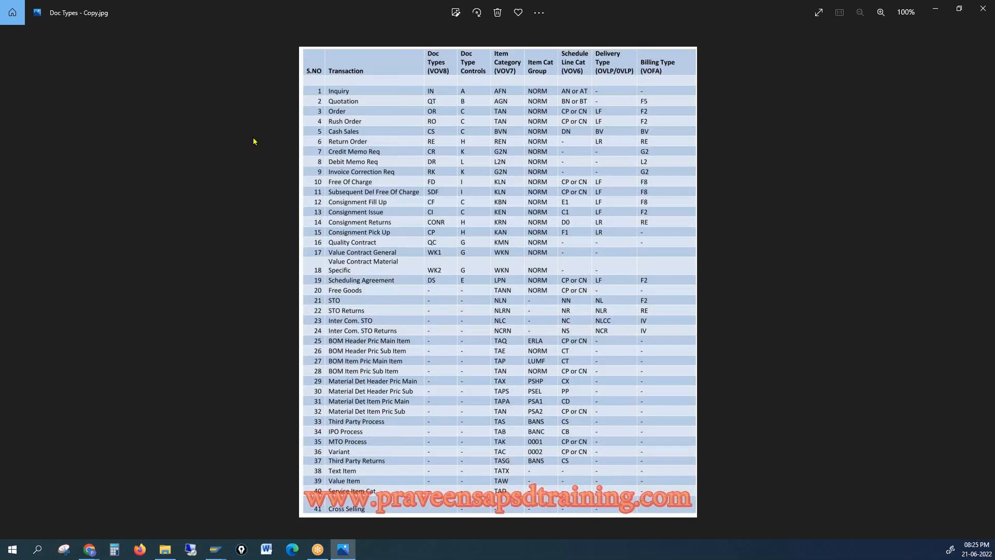
left_click(983, 9)
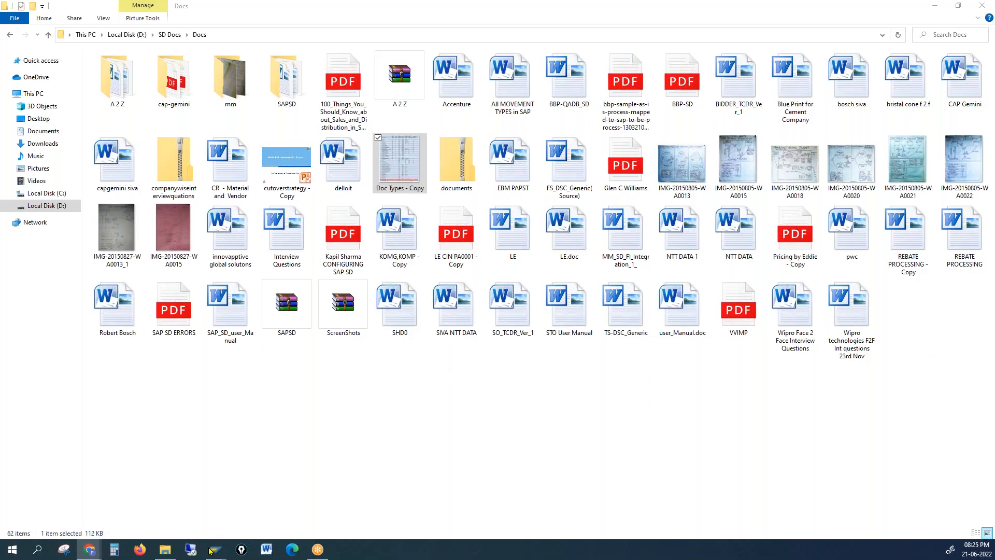
mouse_move(214, 549)
left_click(229, 519)
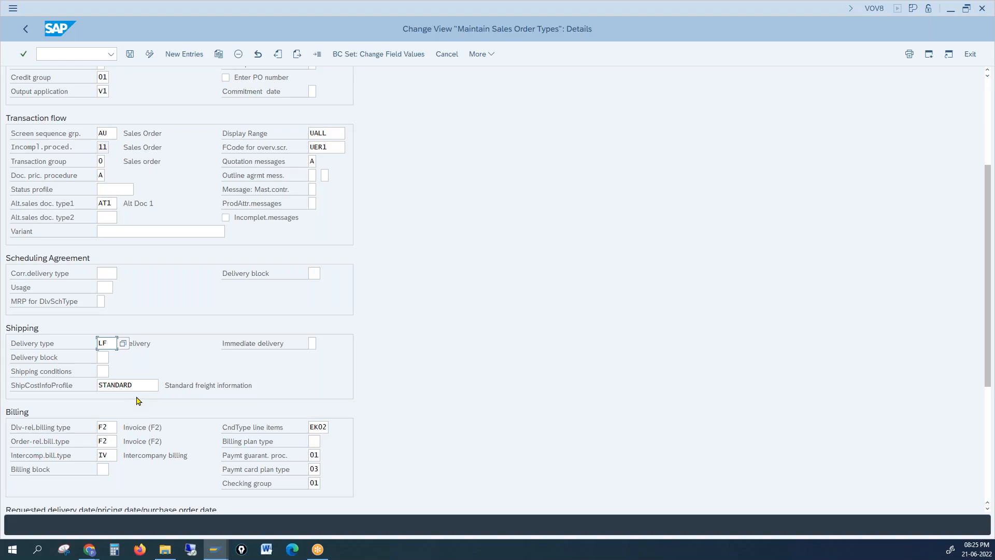
Load sales document type CS and check delivery type BV, immediate delivery X, shipping conditions 10
left_click(318, 55)
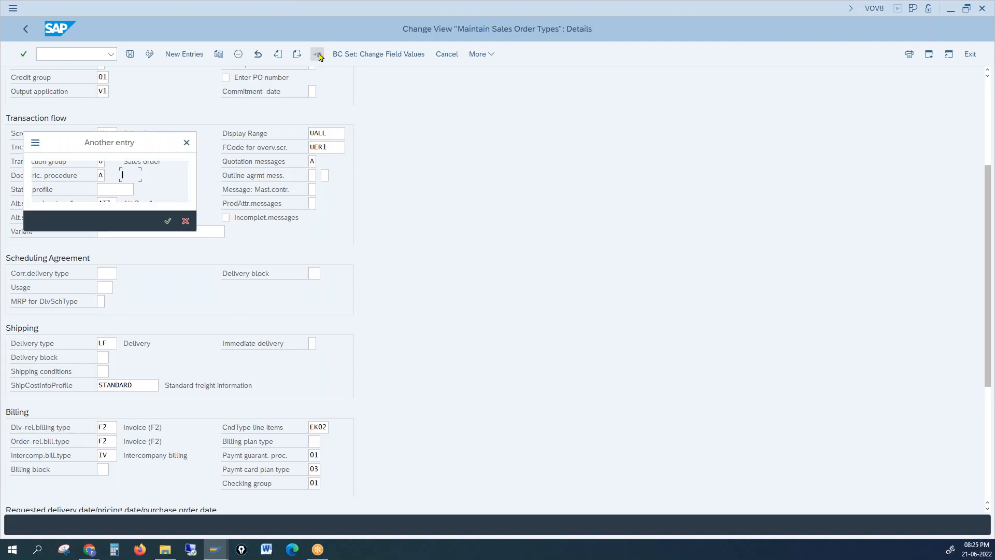
type("cs")
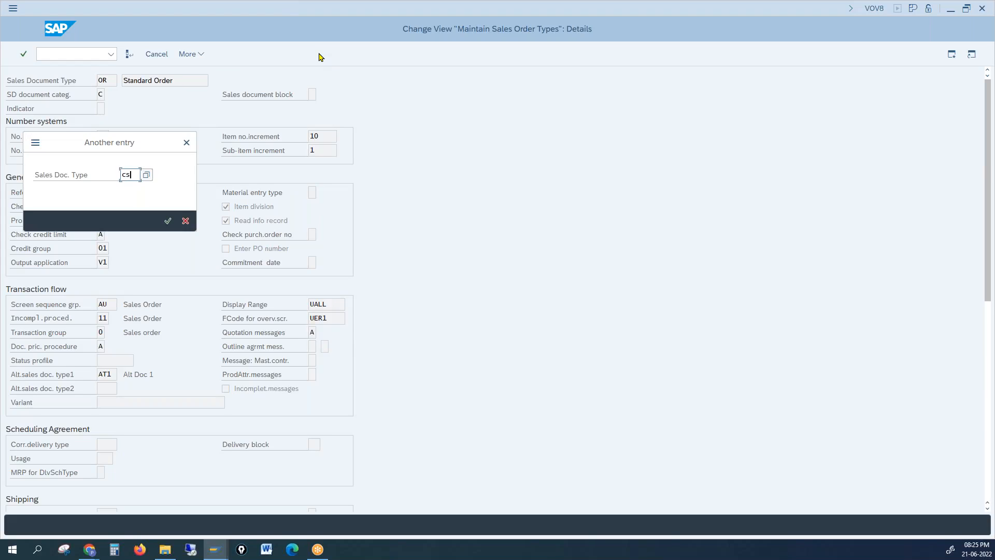
key("Return")
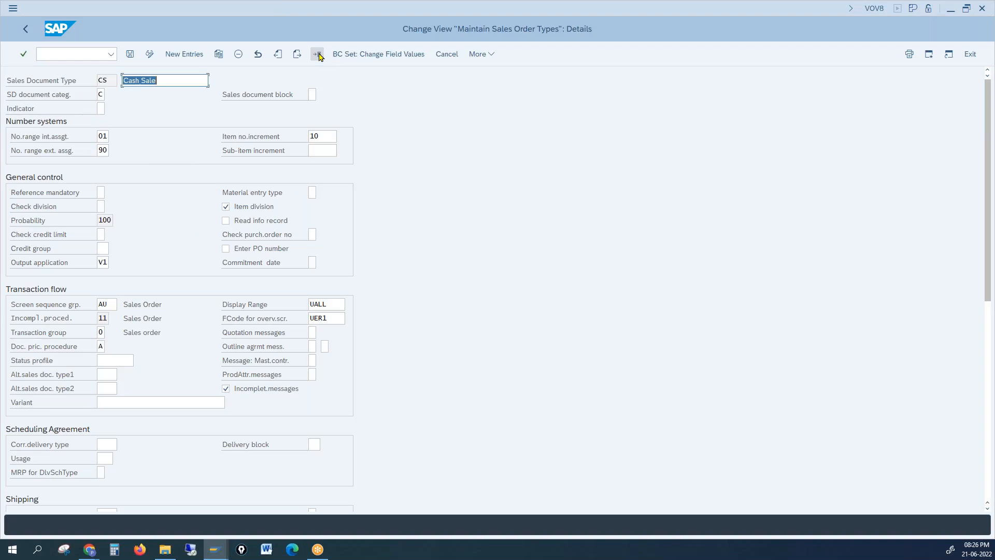
scroll(534, 386, "down", 2)
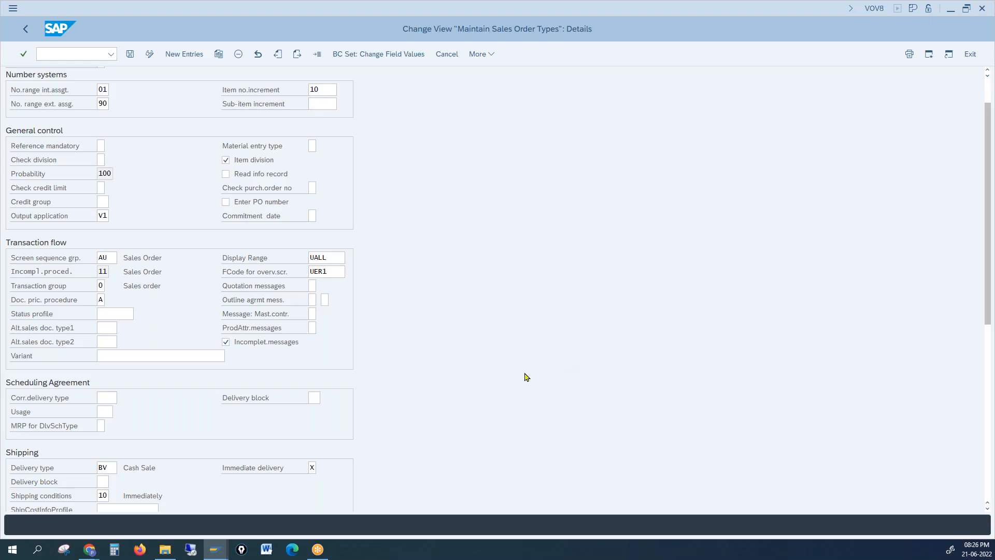
scroll(162, 462, "down", 1)
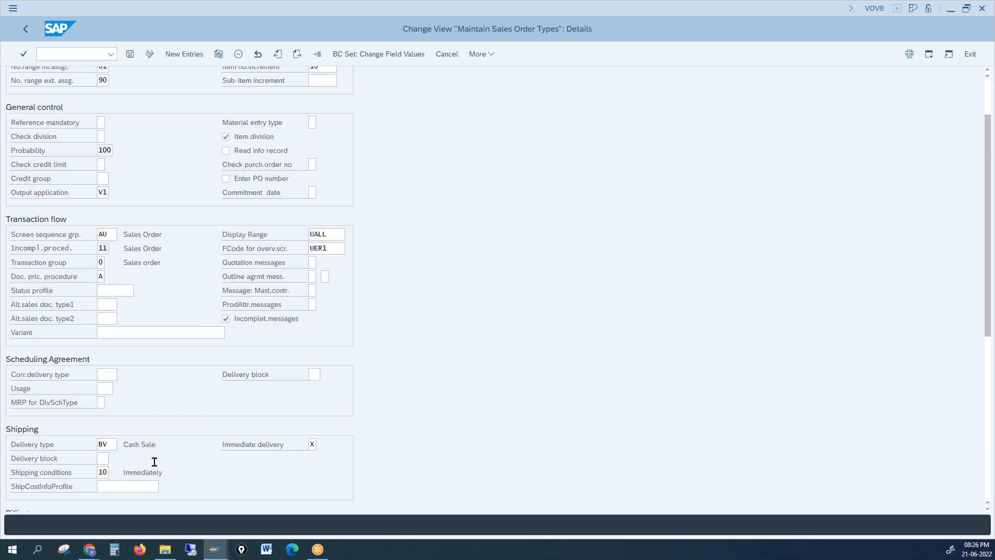
scroll(151, 456, "down", 1)
left_click(99, 459)
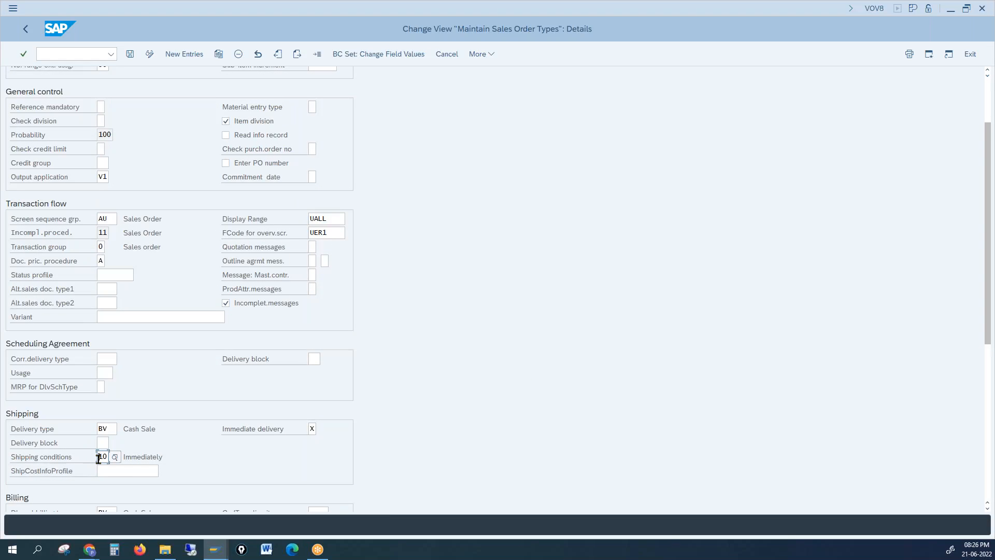
Show help for the Immediate delivery field, highlight 'delivery immediately', then close the help
left_click(310, 428)
key("F4")
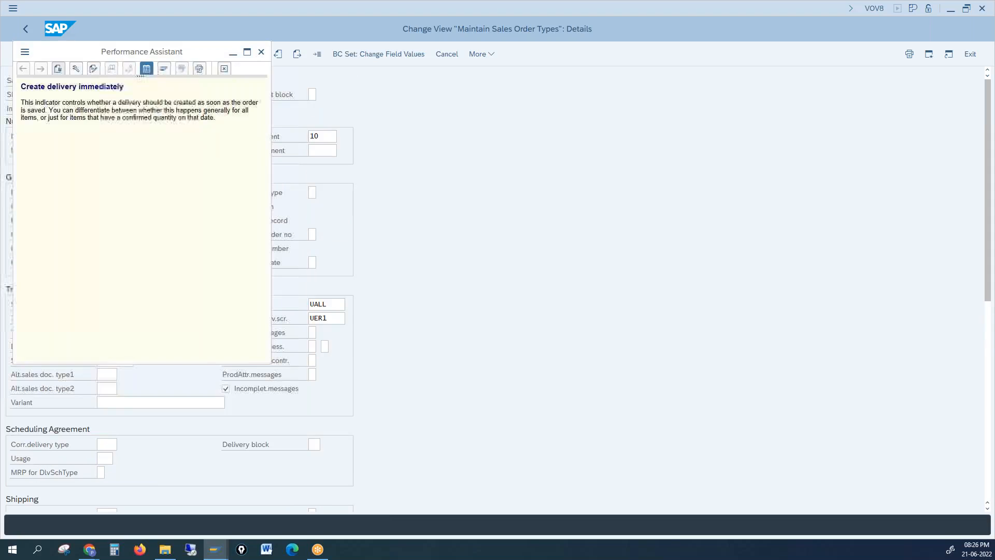
left_click_drag(46, 86, 124, 87)
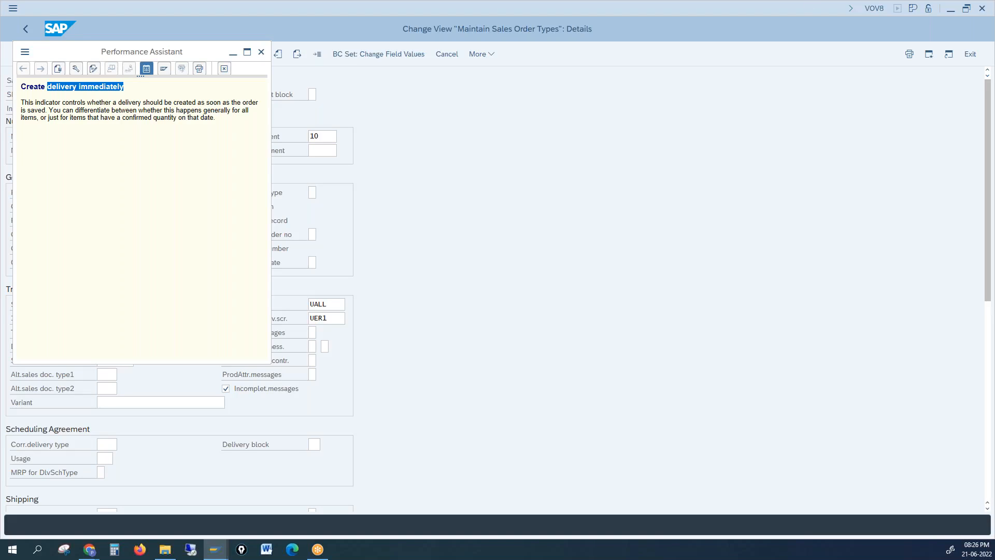
key("alt+Tab")
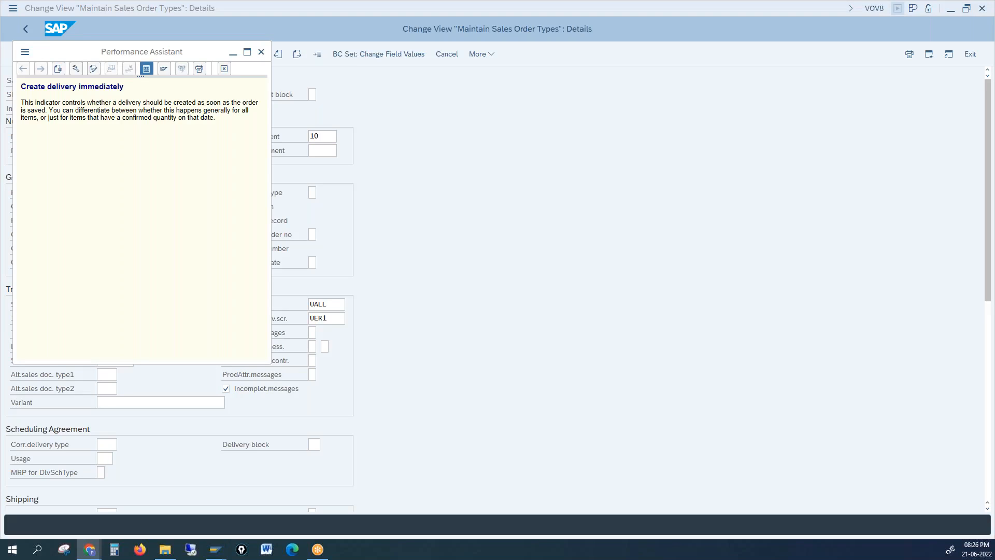
left_click(261, 51)
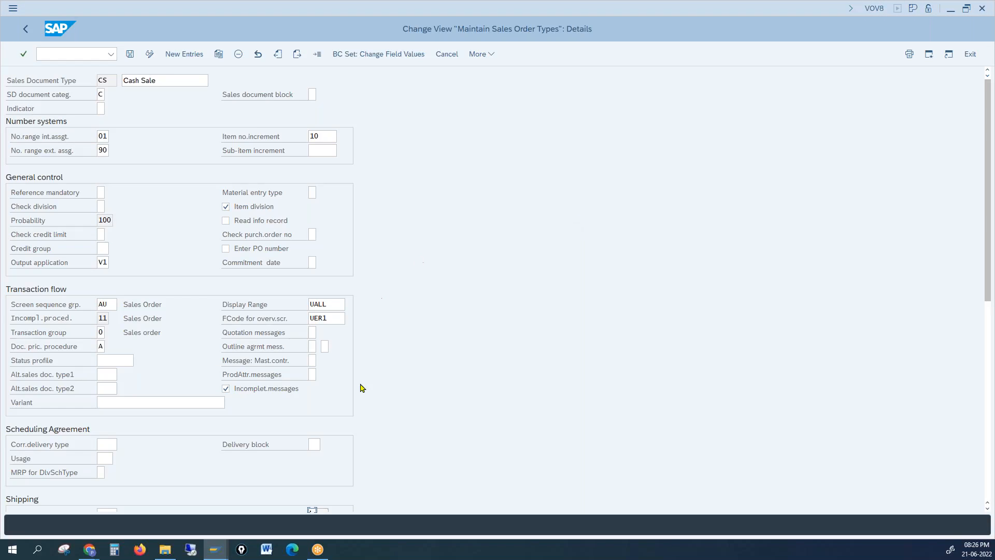
Scroll to the CS Billing section and select the BV delivery-related billing type
scroll(361, 387, "down", 5)
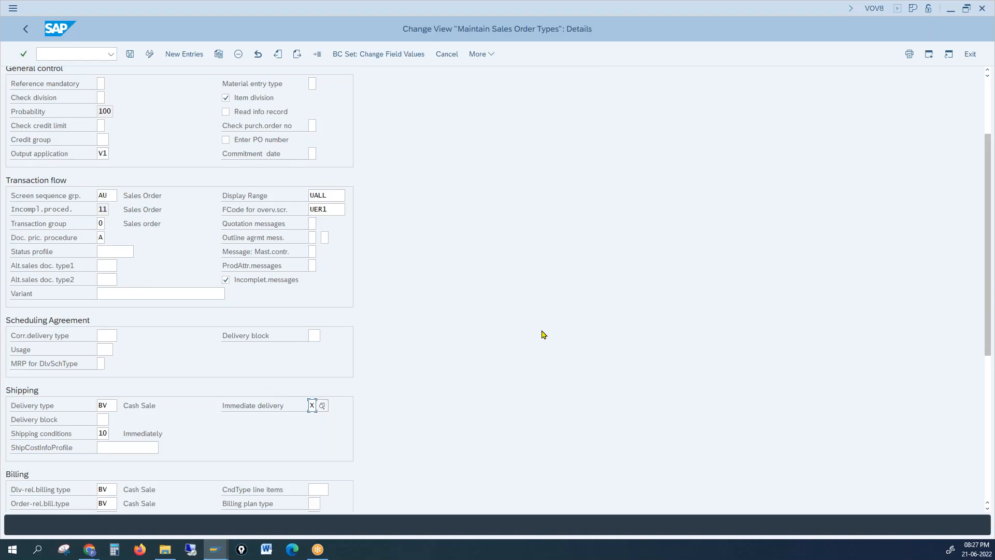
scroll(541, 334, "down", 1)
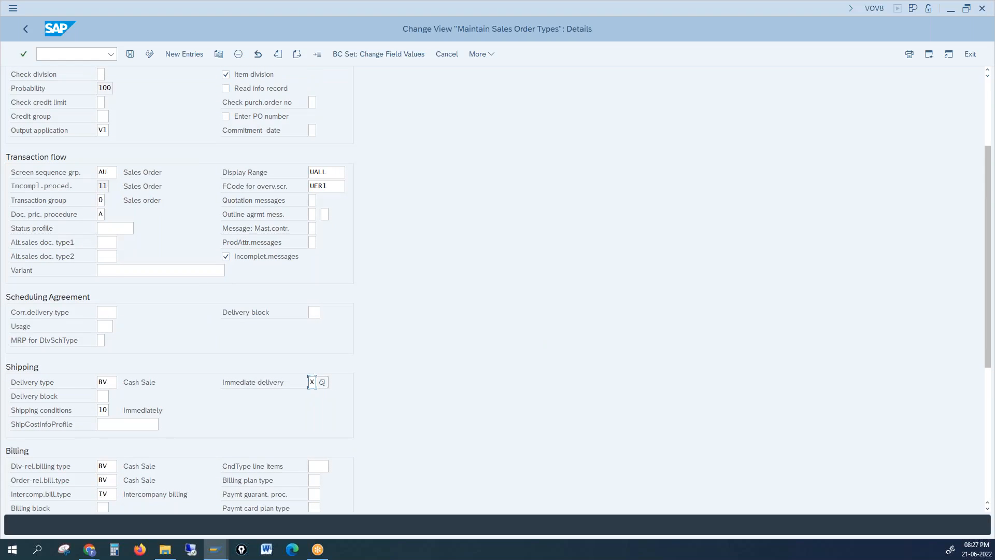
scroll(532, 317, "down", 2)
left_click(104, 439)
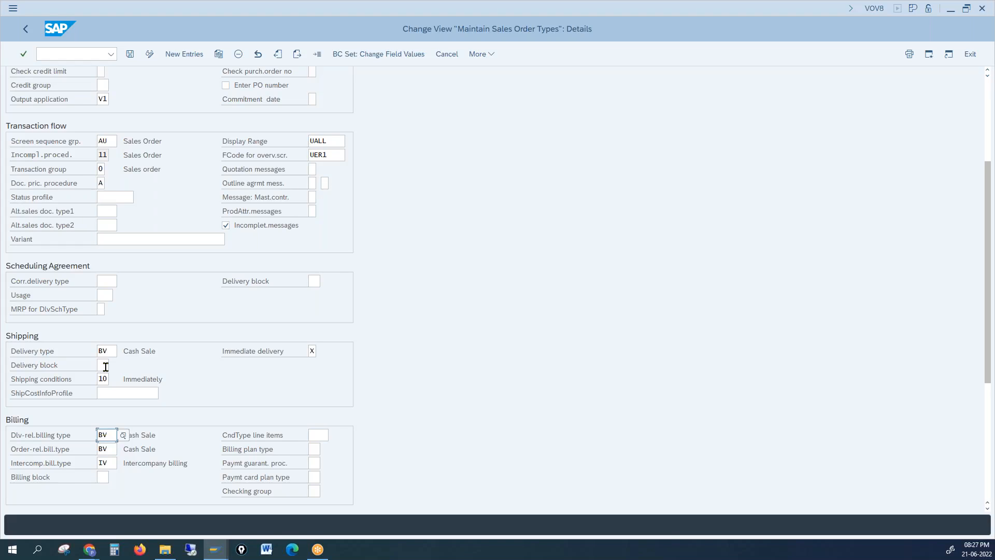
Reload sales document type OR and select its delivery-related billing type F2, alongside IV
left_click(320, 54)
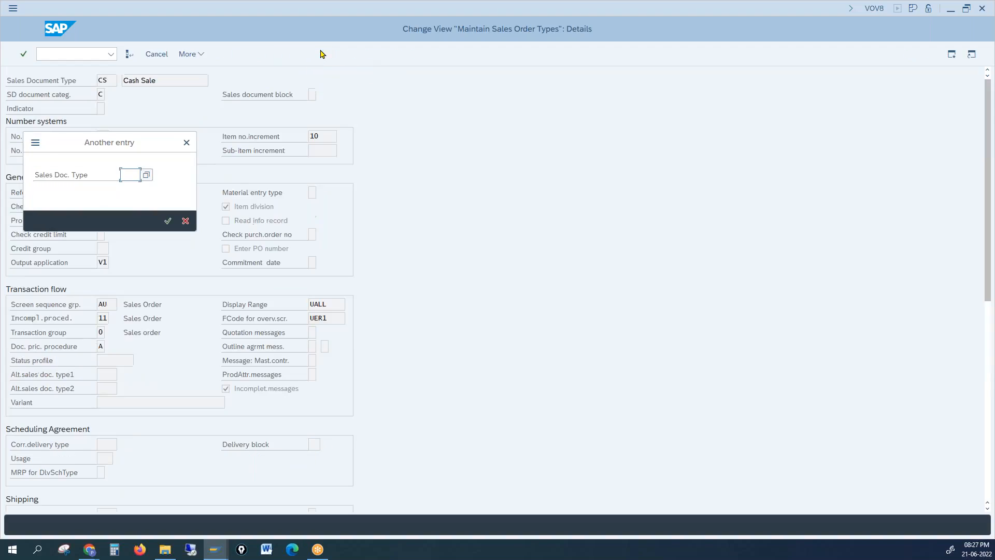
type("or")
key("Return")
scroll(338, 422, "down", 5)
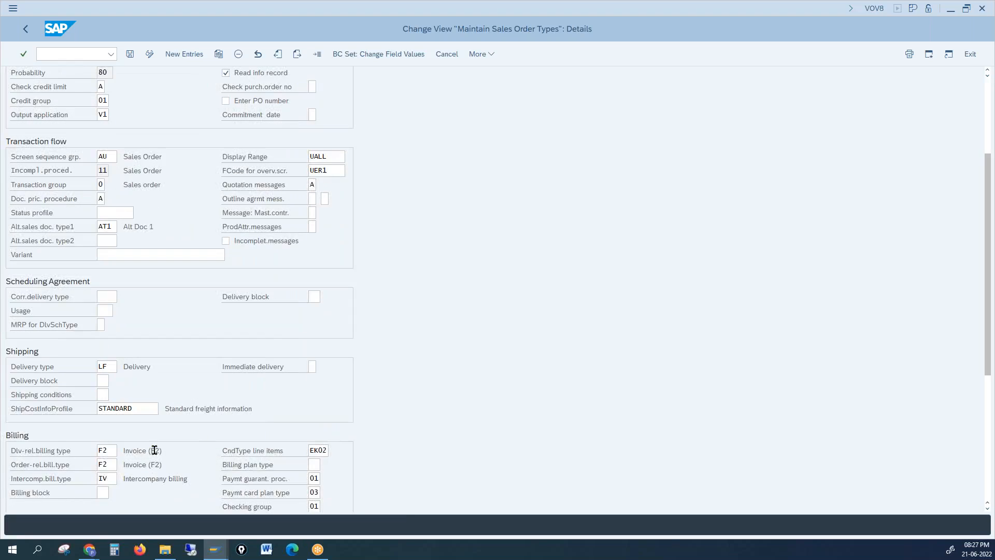
left_click(103, 450)
Load sales document type CR and inspect billing type G2 and billing block 08
left_click(318, 55)
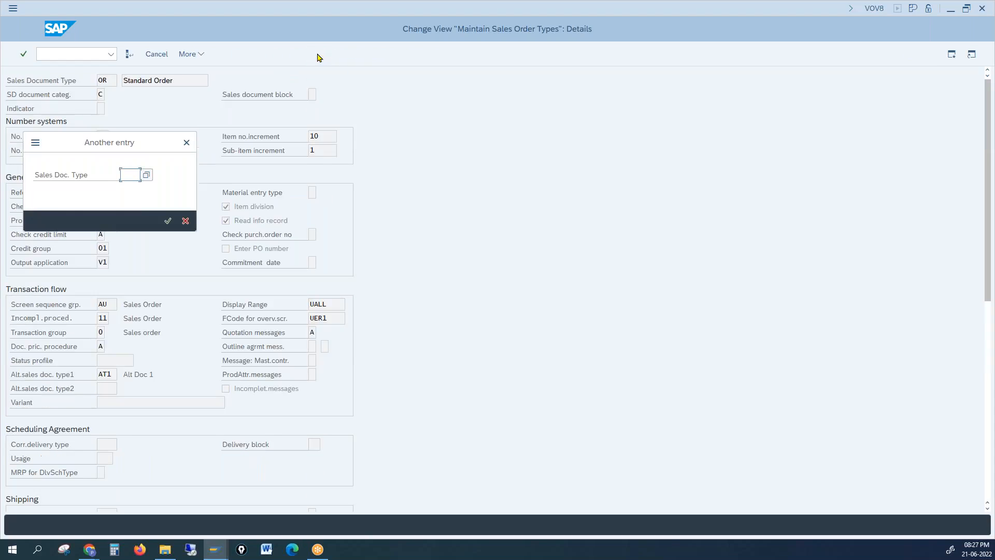
type("cr")
key("Return")
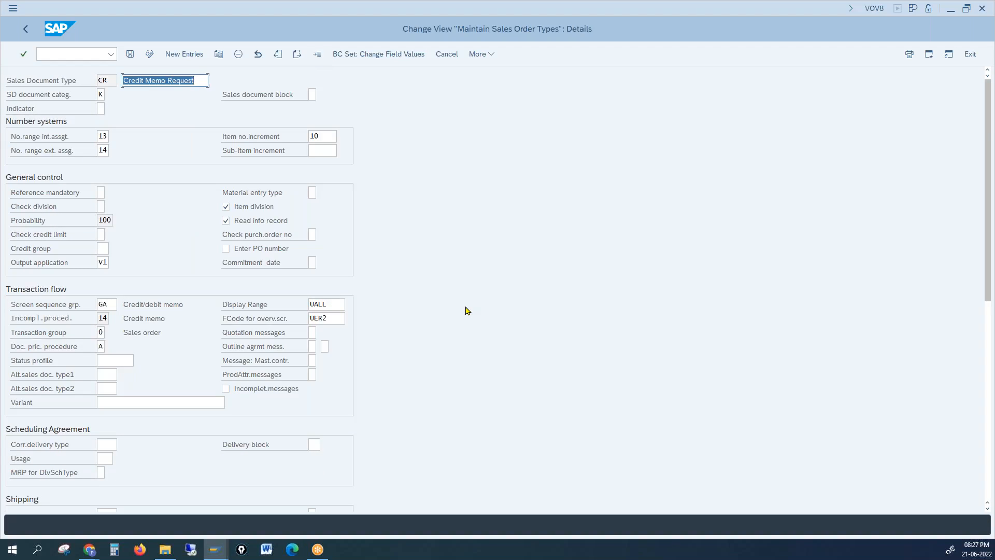
scroll(466, 311, "down", 3)
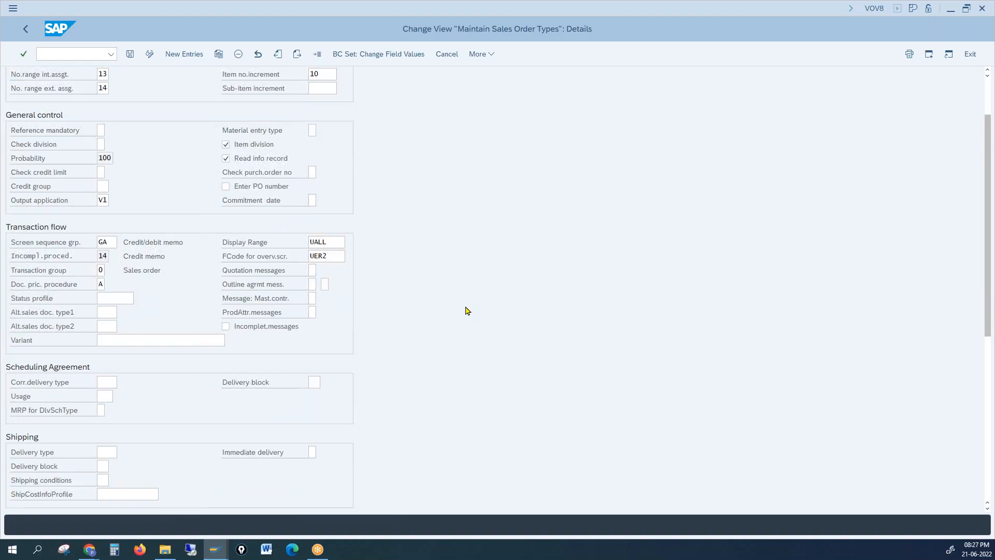
scroll(466, 311, "down", 2)
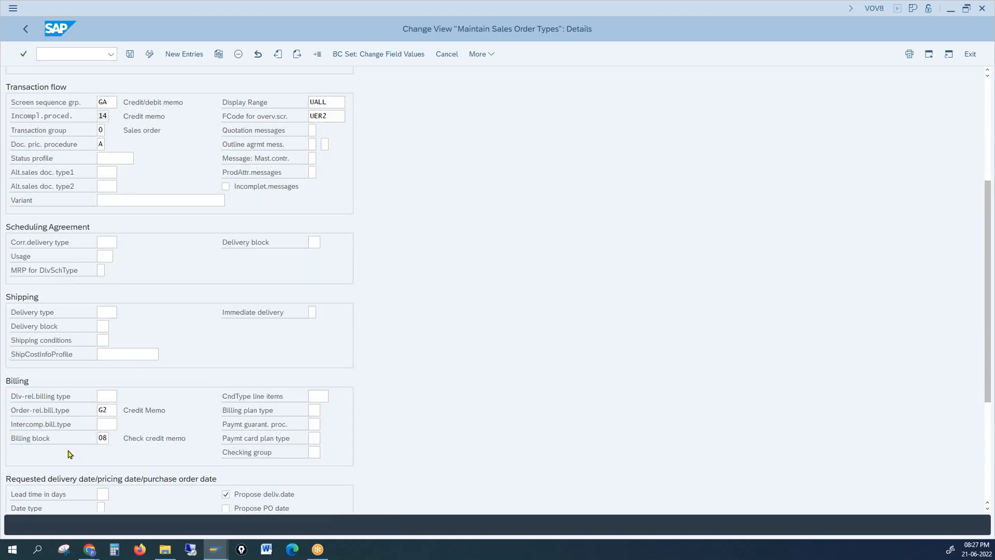
left_click(98, 438)
left_click(100, 438)
key("alt+Tab")
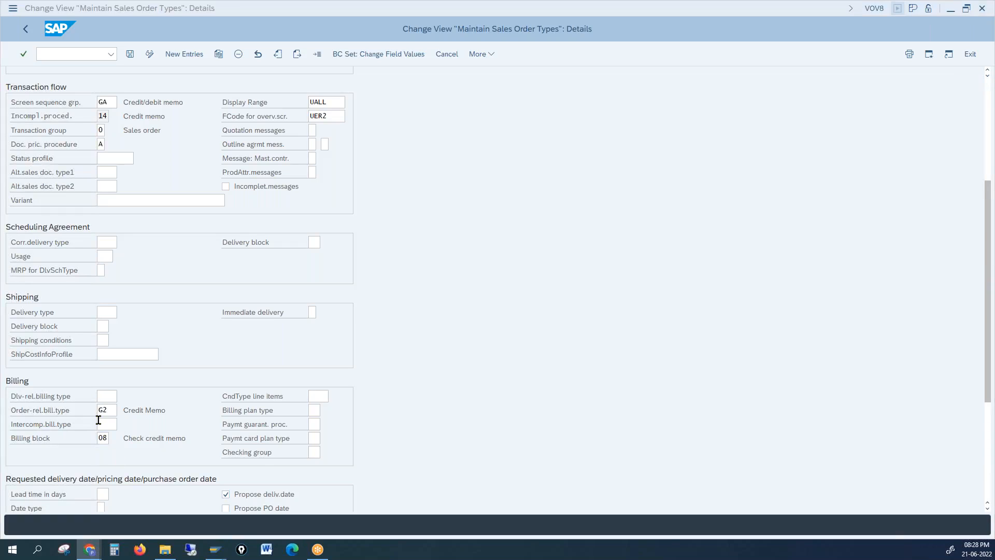
left_click(44, 415)
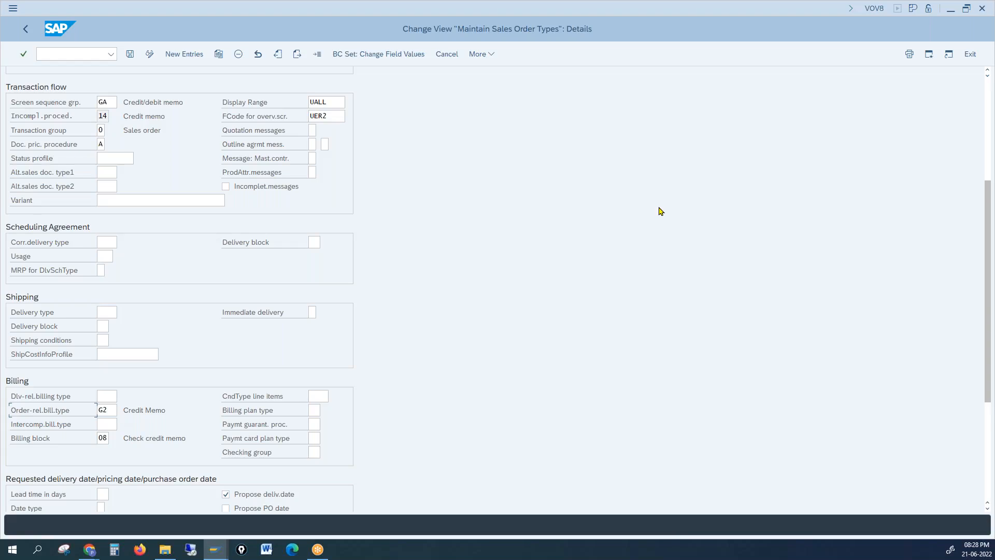
key("alt+Tab")
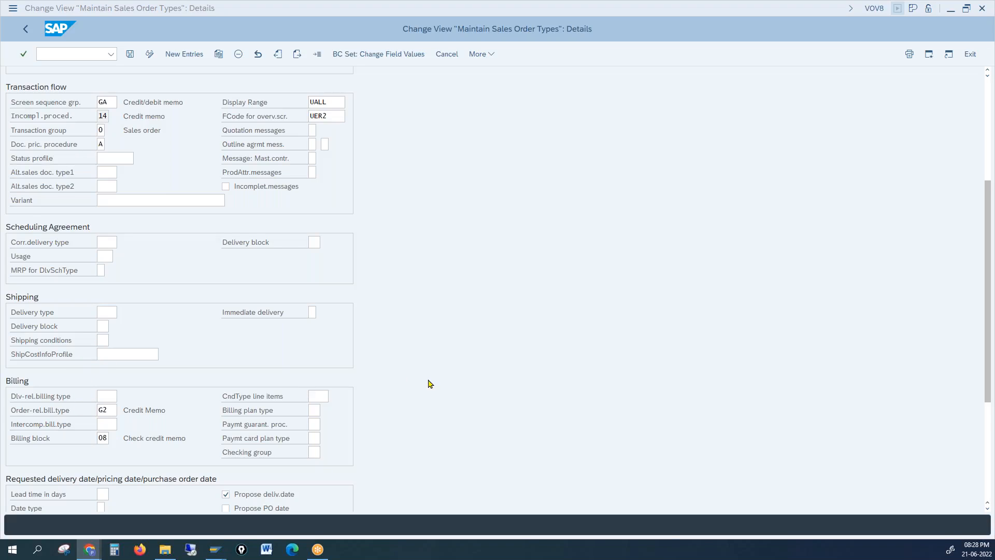
left_click(355, 406)
left_click(315, 410)
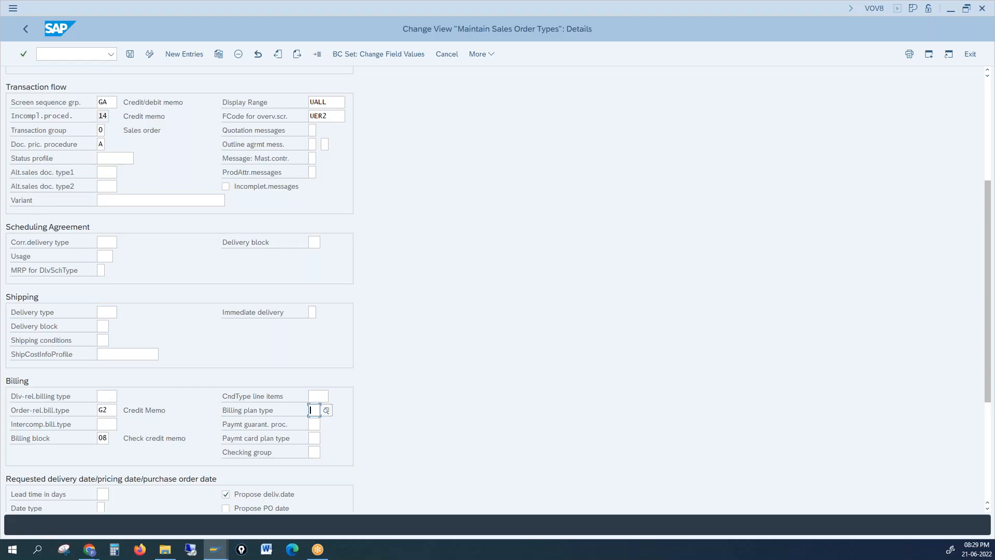
key("alt+Tab")
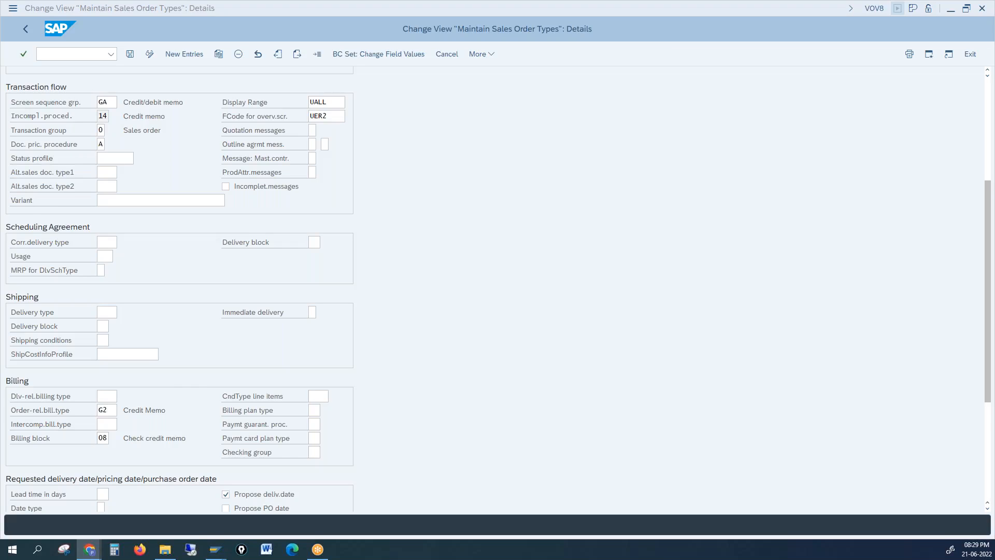
left_click(760, 259)
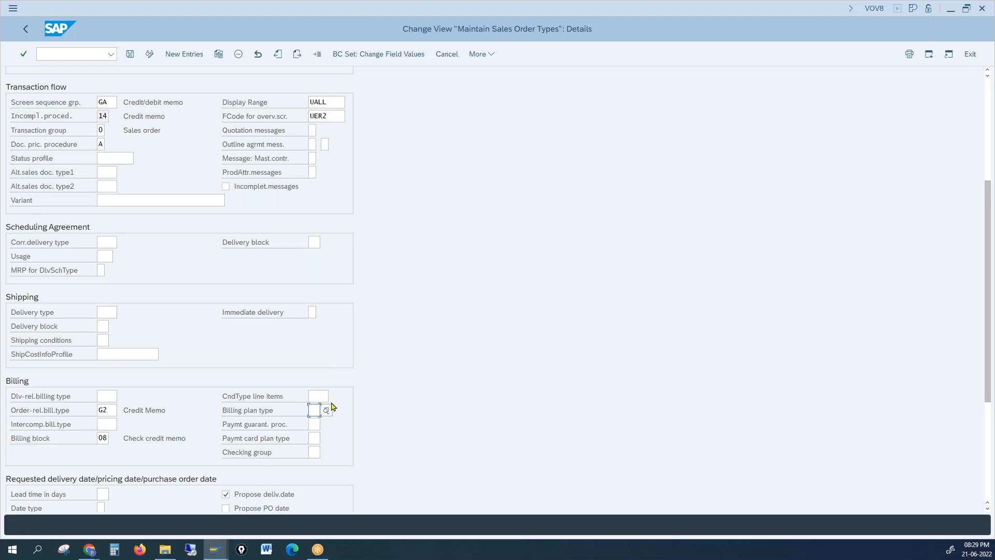
List the 12 billing plan types and mark 02 Periodic Billing
left_click(324, 415)
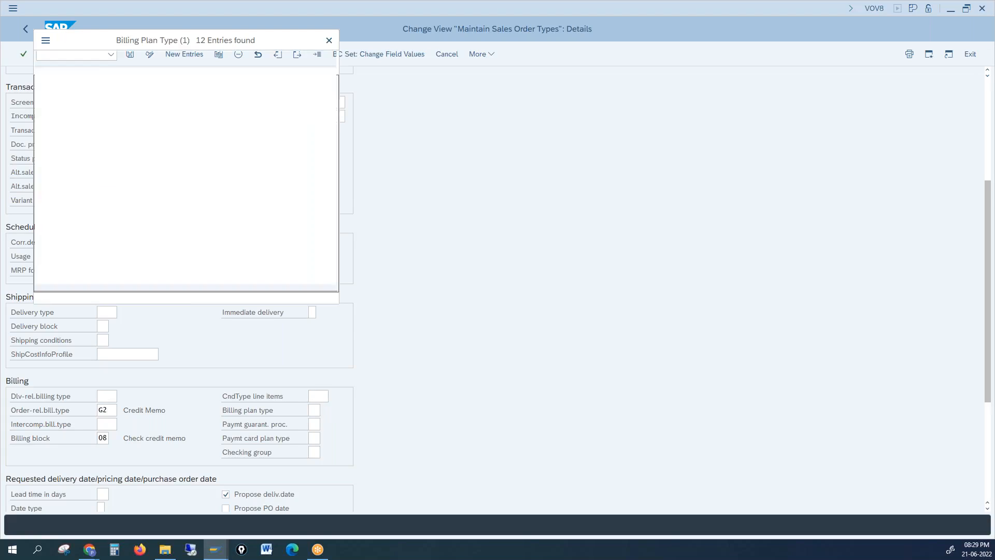
left_click(93, 134)
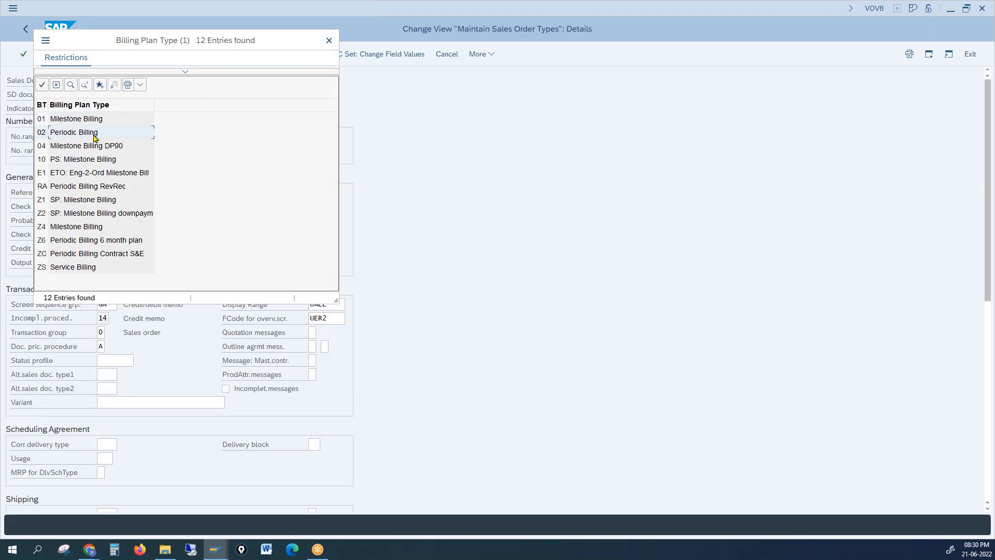
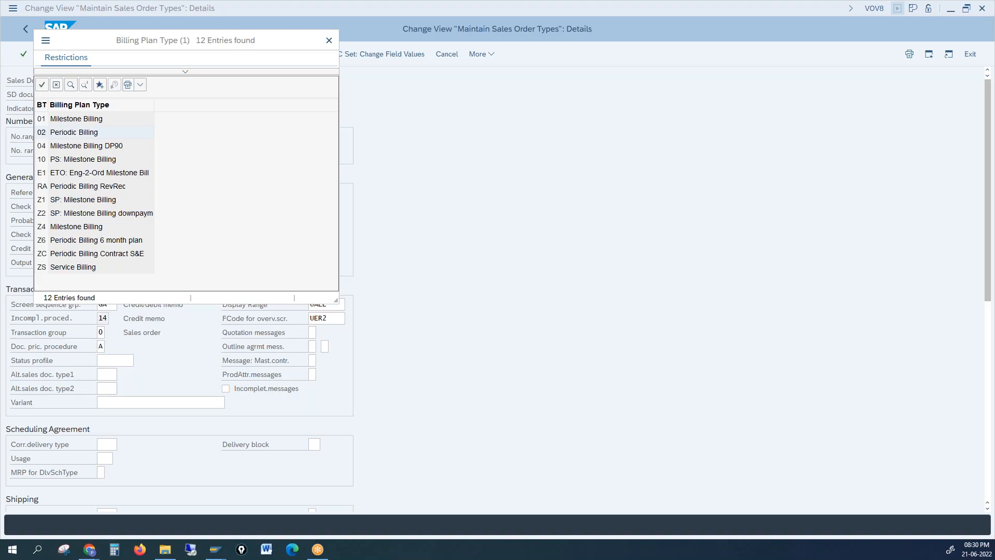
Bring the File Explorer window with the SD Docs folder to the front
left_click(165, 549)
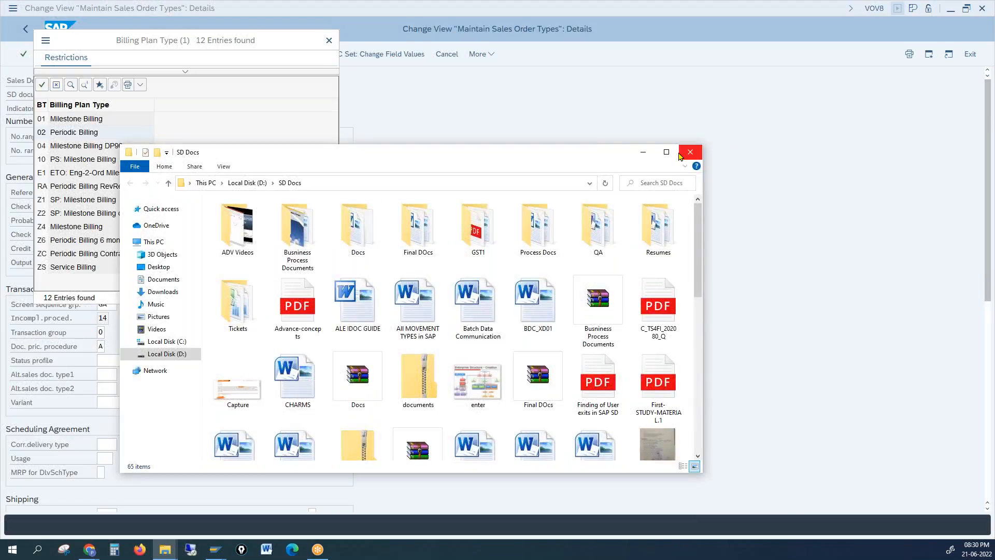
Maximize Explorer, go into Docs > cap-gemini, select the Billing plans document, then minimize Explorer
left_click(667, 152)
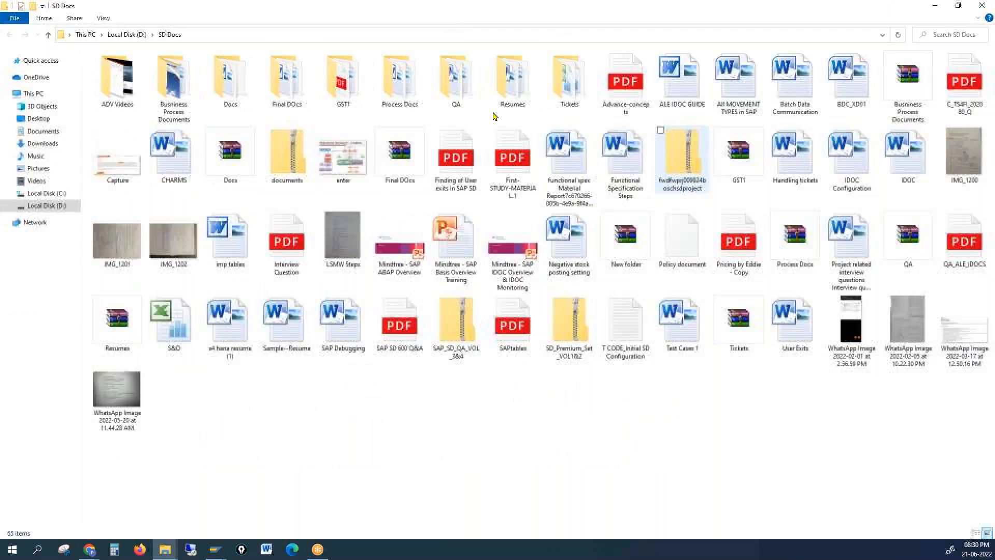
double_click(230, 77)
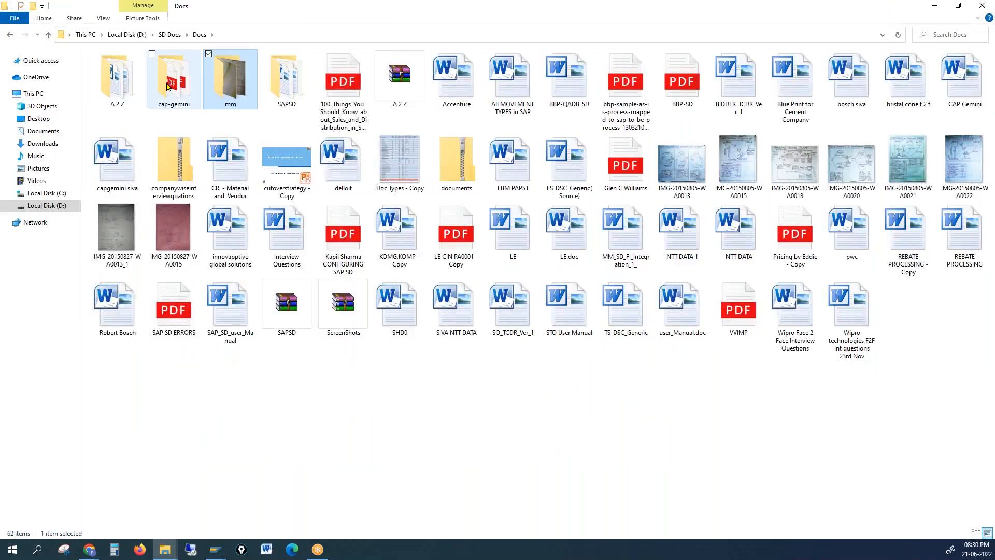
left_click(171, 89)
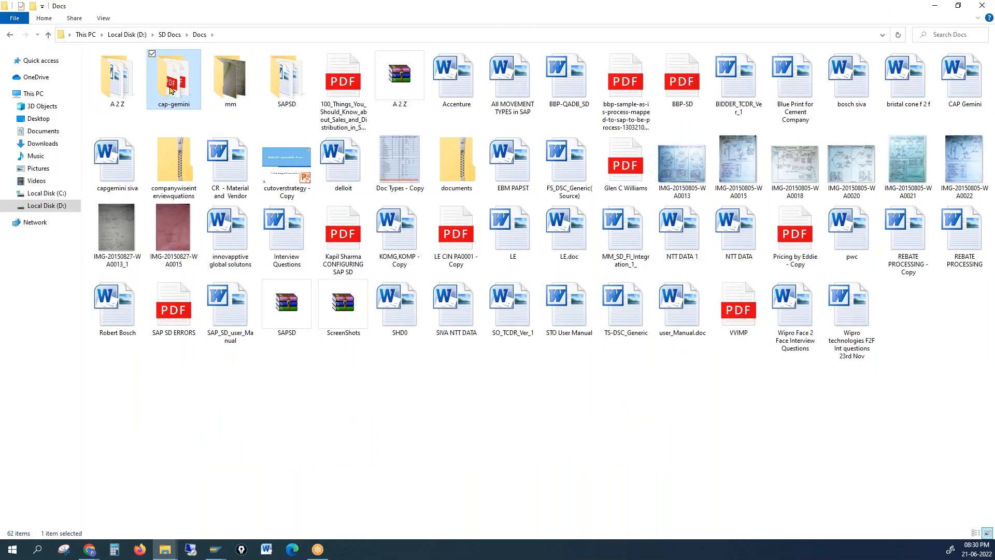
double_click(171, 89)
left_click(139, 103)
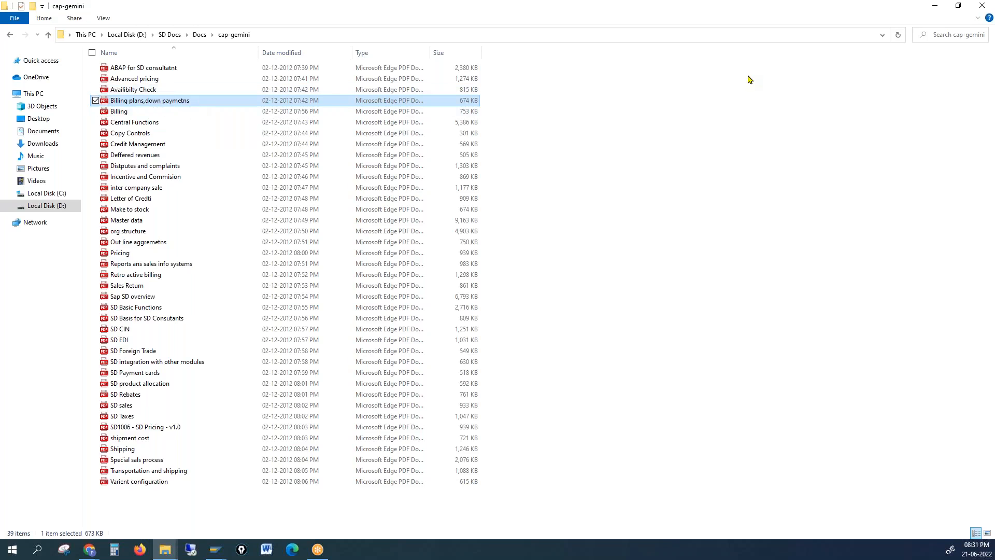
left_click(937, 6)
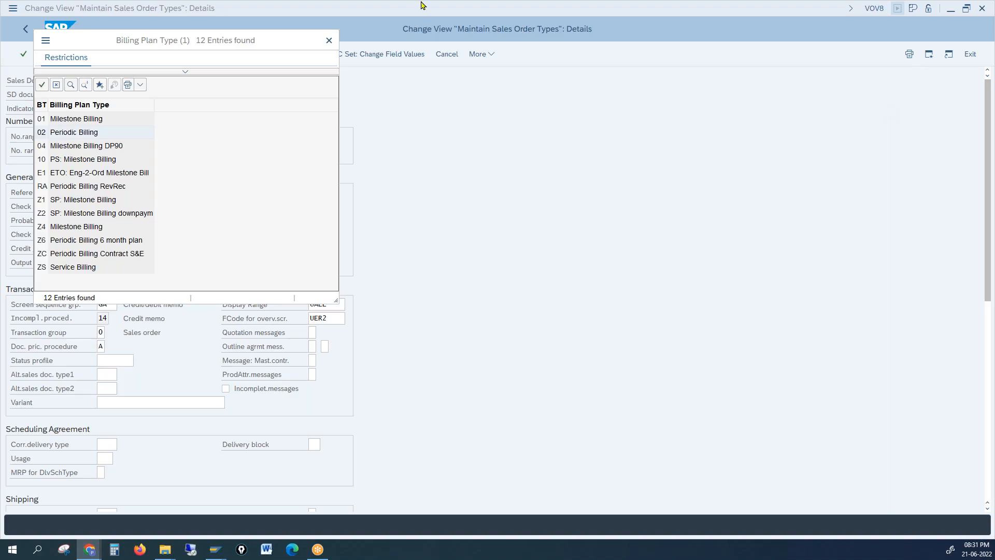
Close the Billing Plan Type value list and scroll down to the Billing section
left_click(329, 41)
scroll(584, 226, "down", 3)
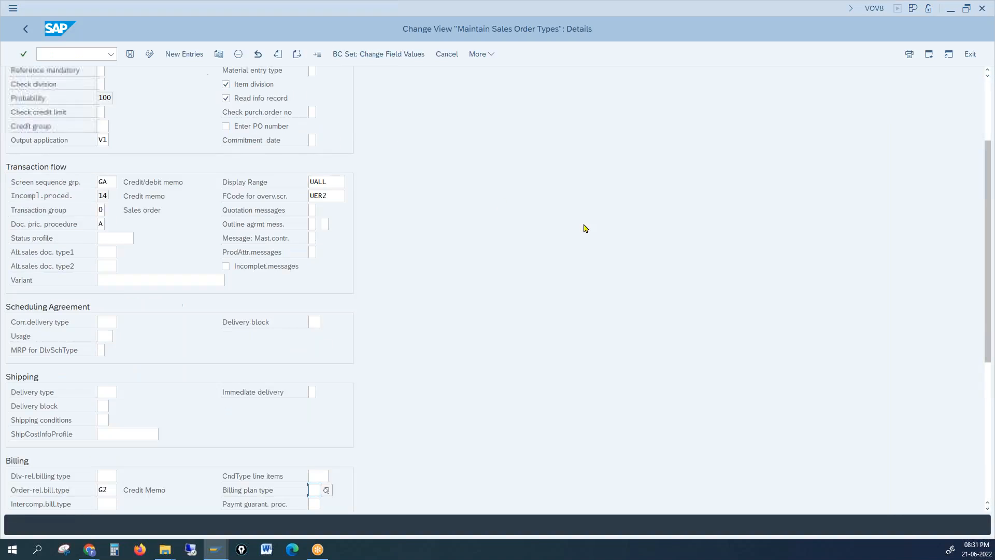
scroll(477, 318, "down", 1)
scroll(477, 317, "down", 3)
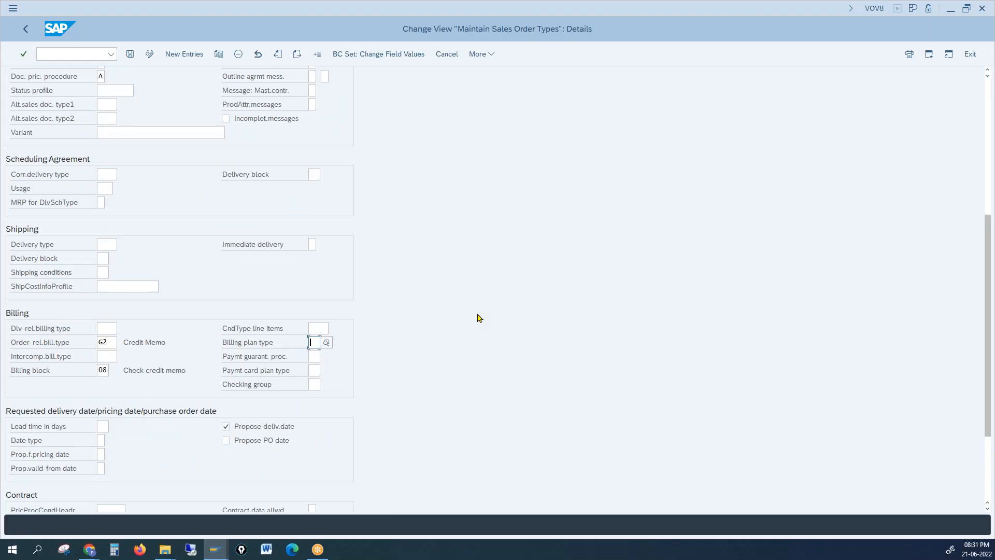
scroll(477, 318, "down", 2)
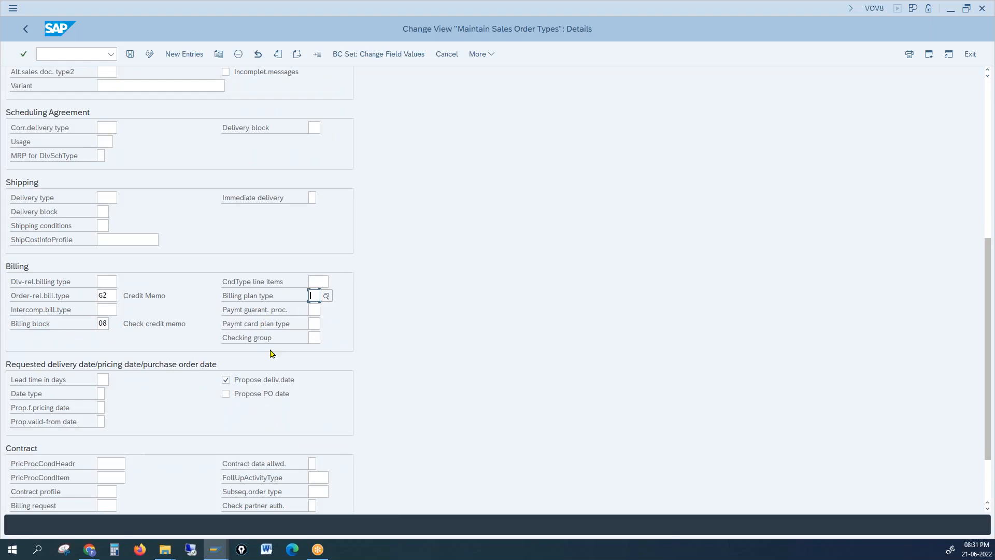
scroll(456, 318, "down", 1)
Put the cursor in Lead time in days, switching to another window and back
left_click(107, 352)
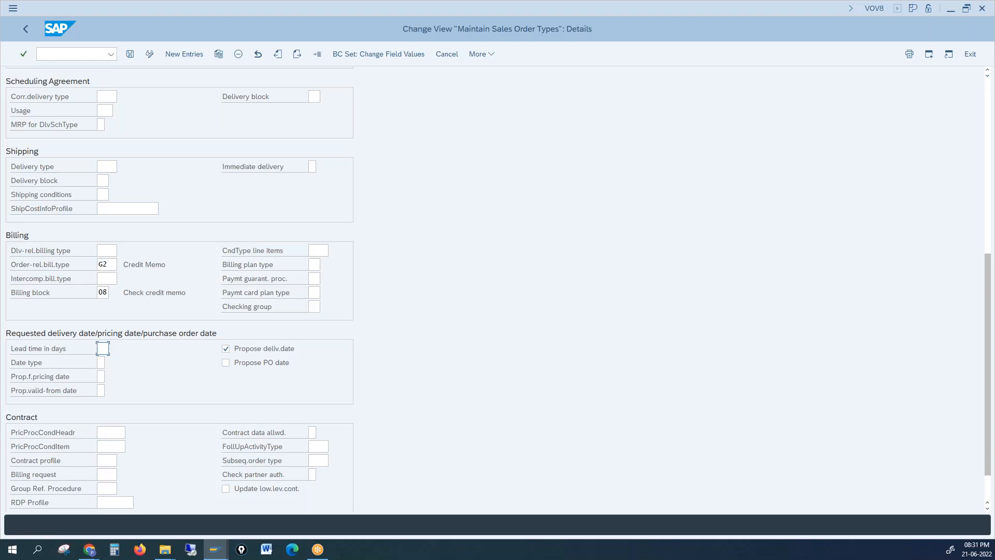
key("alt+Tab")
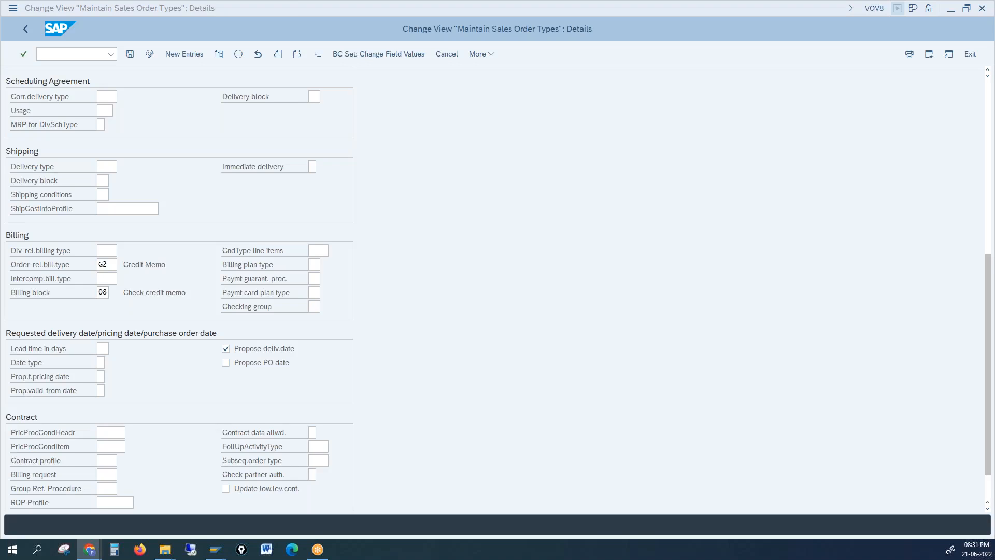
left_click(103, 348)
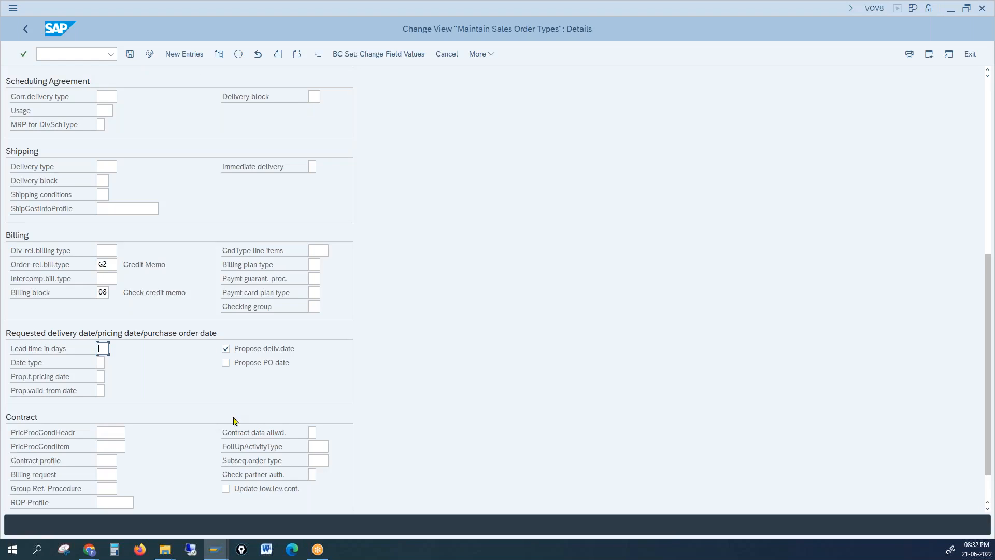
In the Create Standard Order session, dismiss Confirm Screen Entries and start /nva01 with order type OR
mouse_move(216, 554)
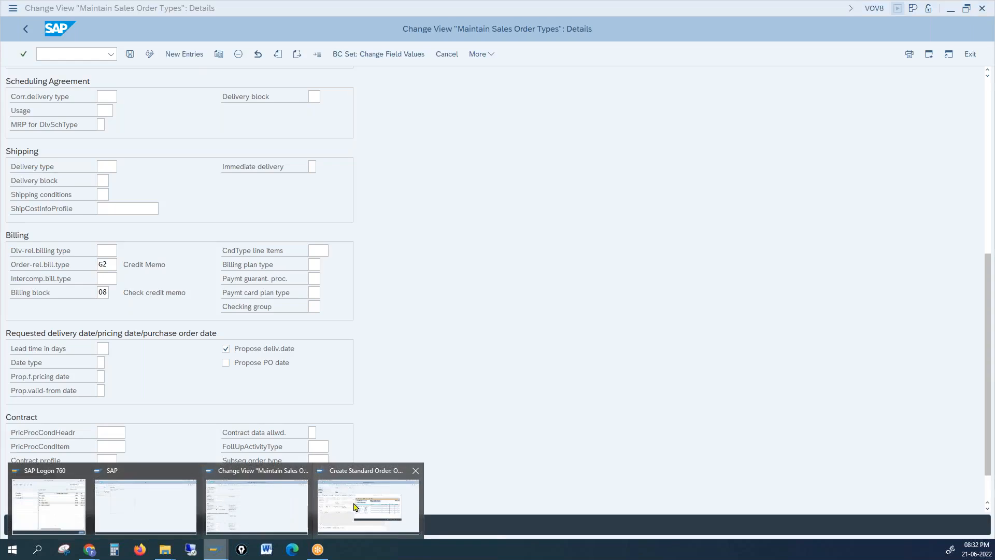
left_click(336, 509)
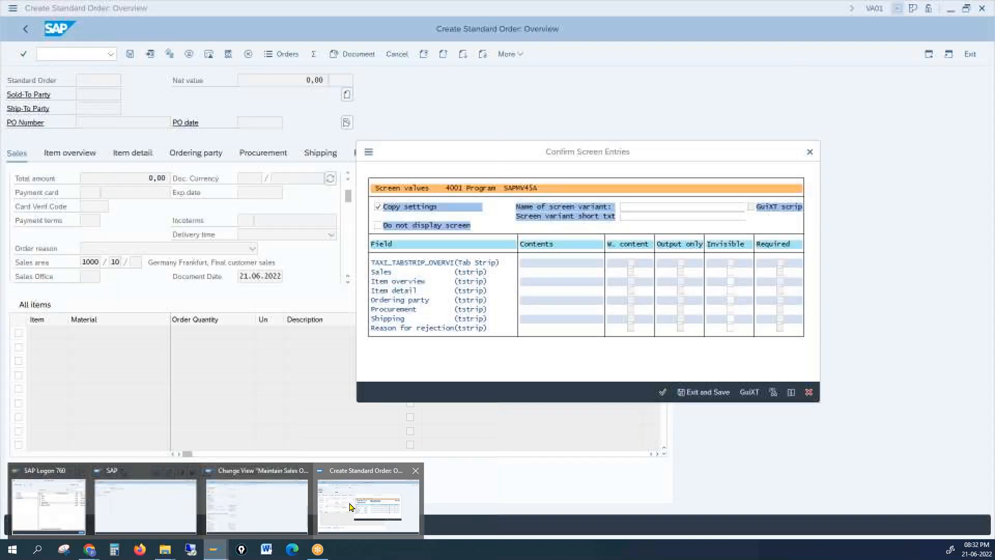
left_click(809, 392)
left_click(78, 53)
type("/n")
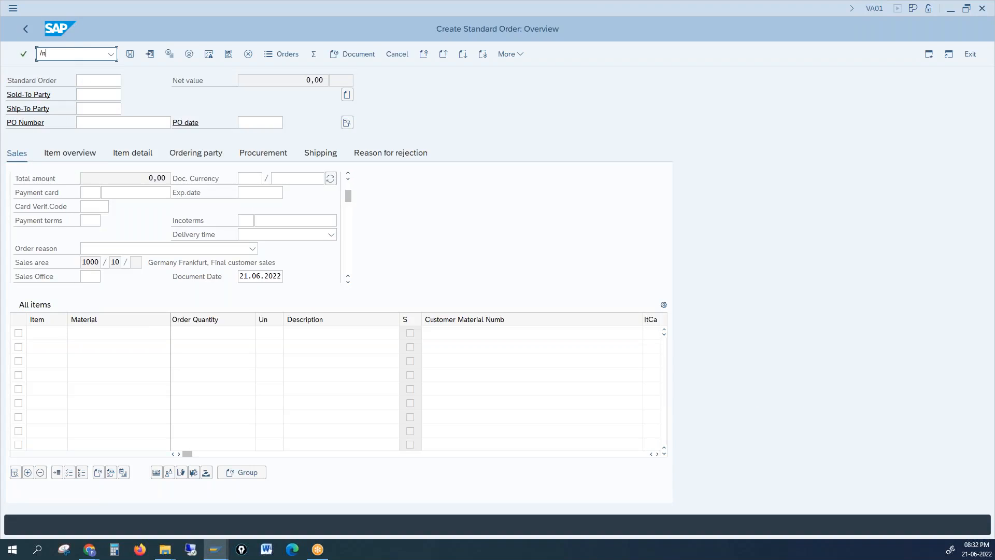
type("va01")
key("Return")
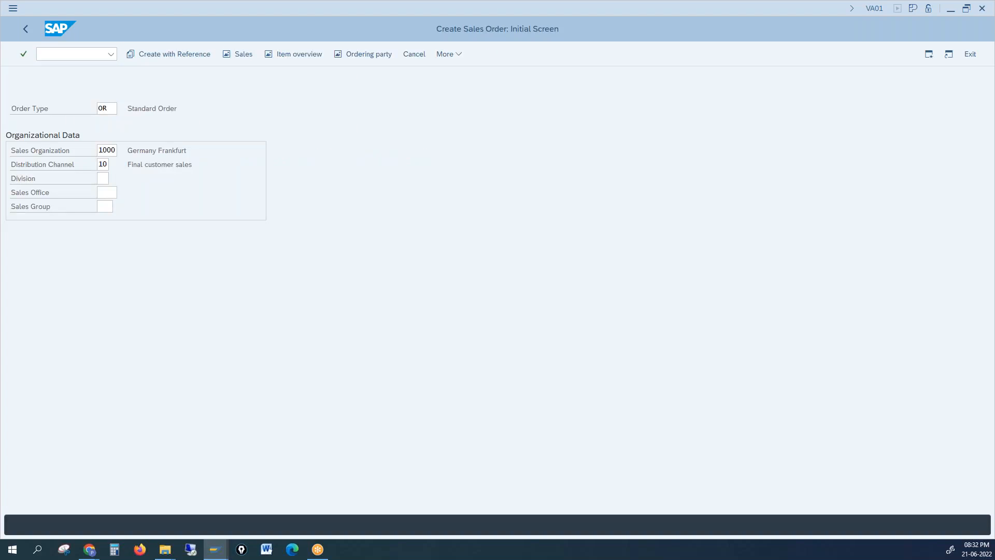
key("Return")
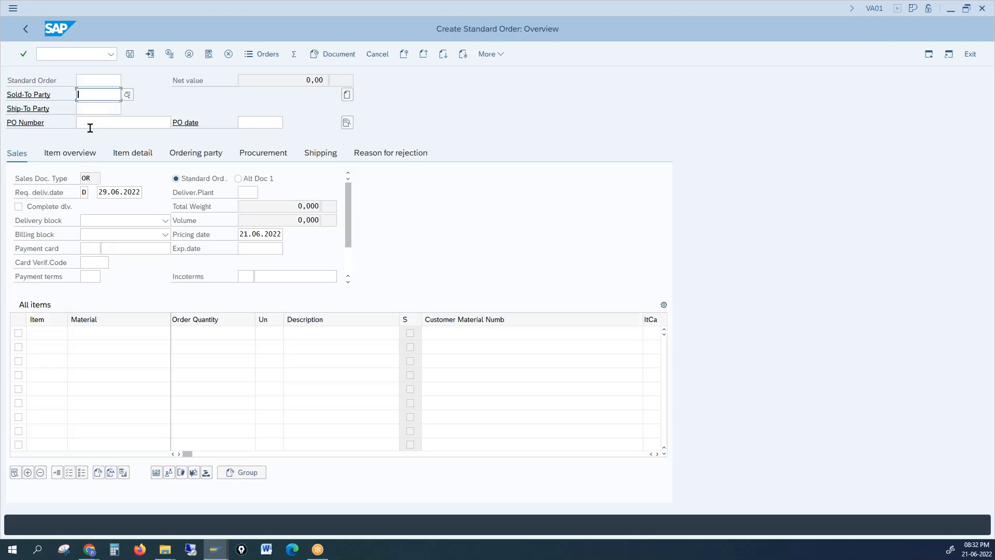
Select the requested delivery date 29.06. in the new order's overview
double_click(100, 192)
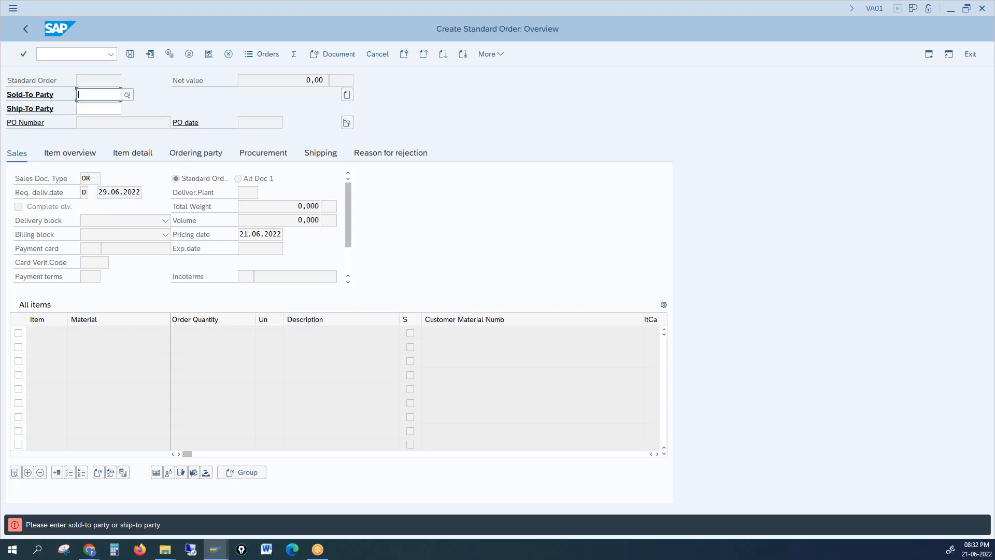
key("alt+Tab")
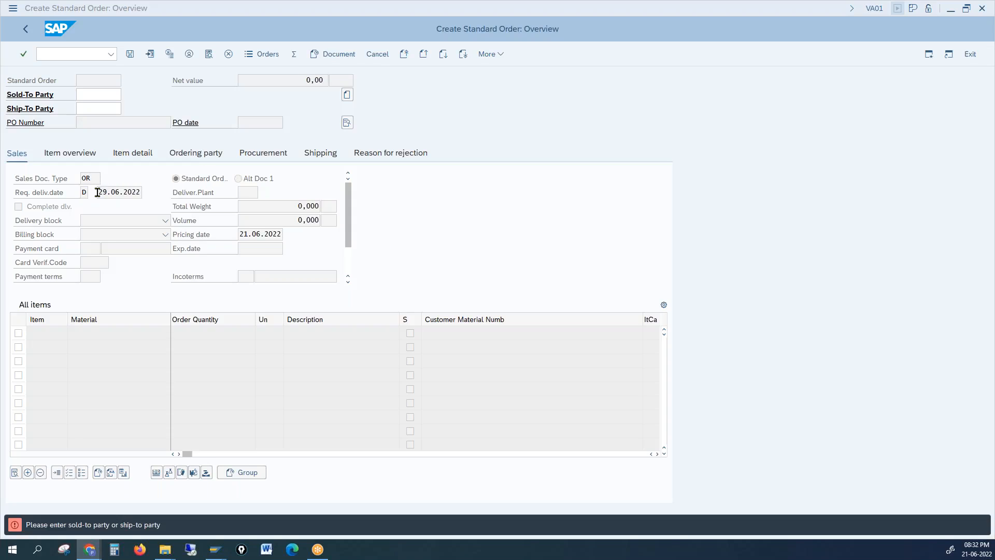
left_click_drag(98, 192, 123, 191)
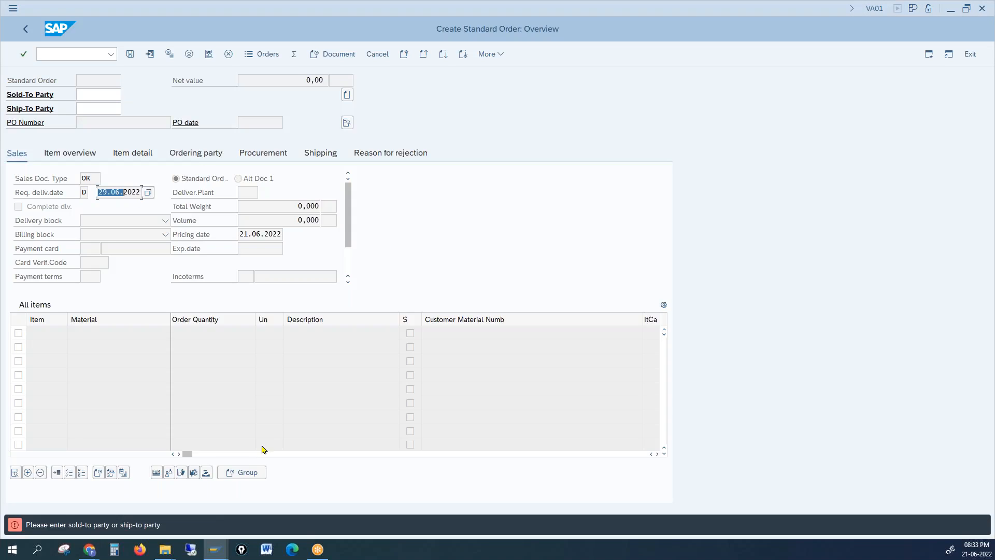
Back in the sales order type details, enter a lead time of 5 days
mouse_move(218, 553)
left_click(256, 500)
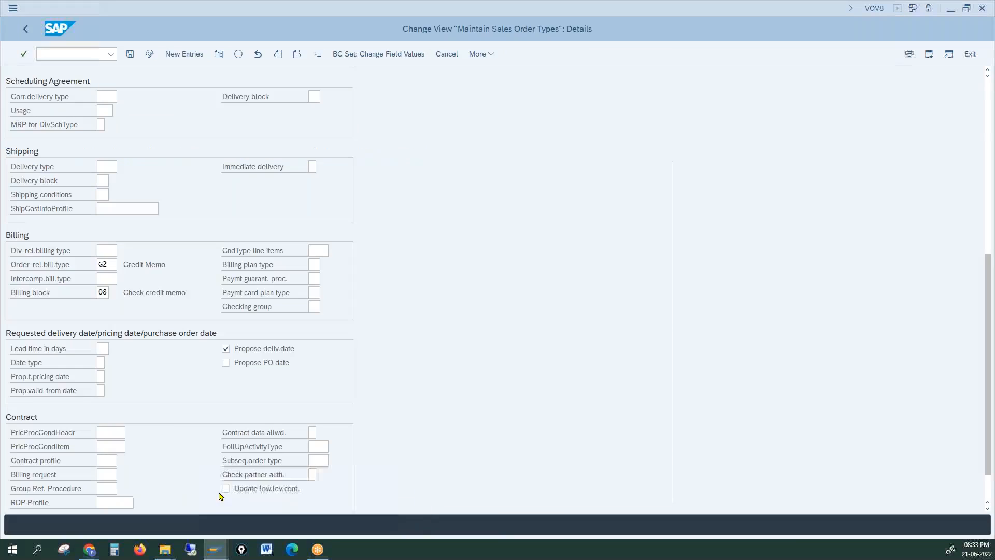
type("5")
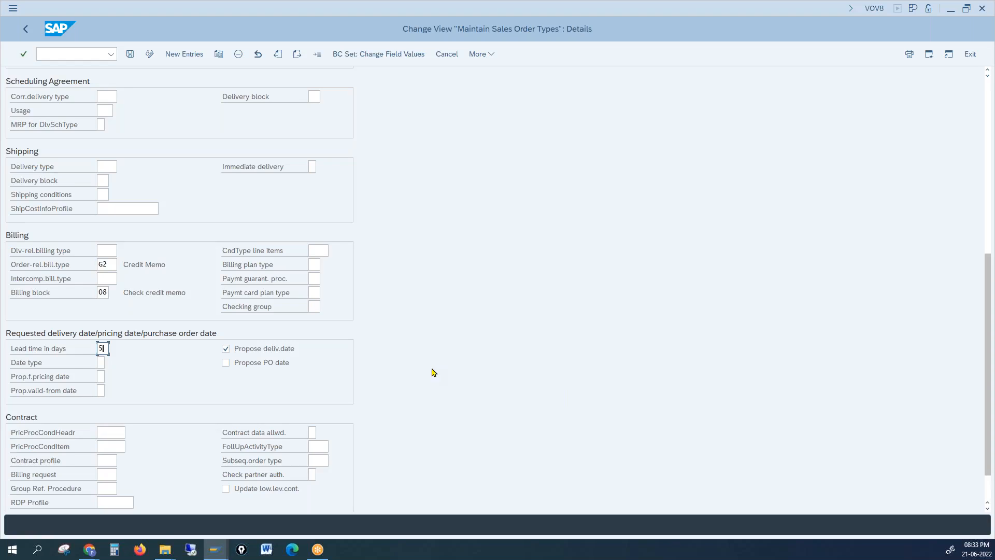
left_click(55, 351)
Choose Week (2) as the date type from the value list
left_click(102, 363)
left_click(110, 362)
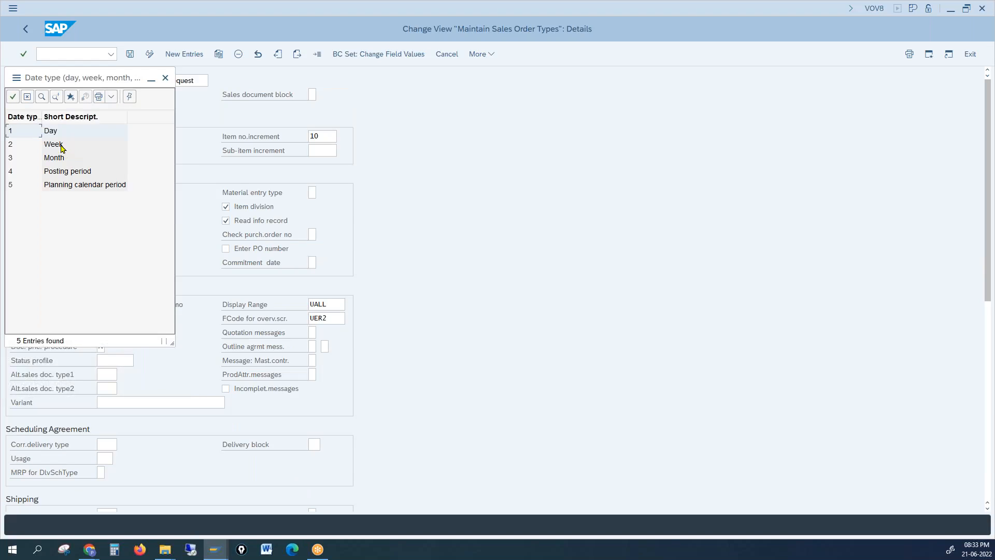
double_click(63, 149)
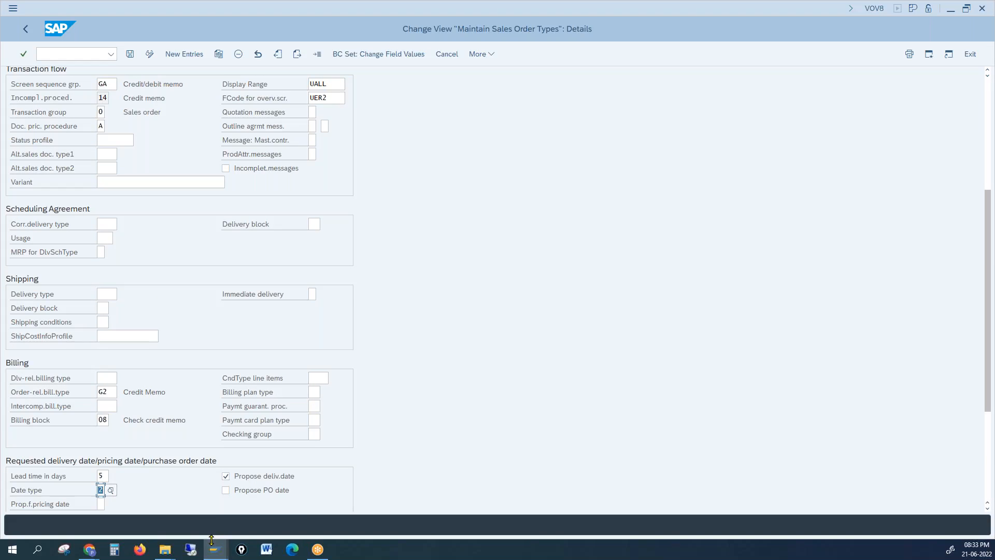
mouse_move(220, 554)
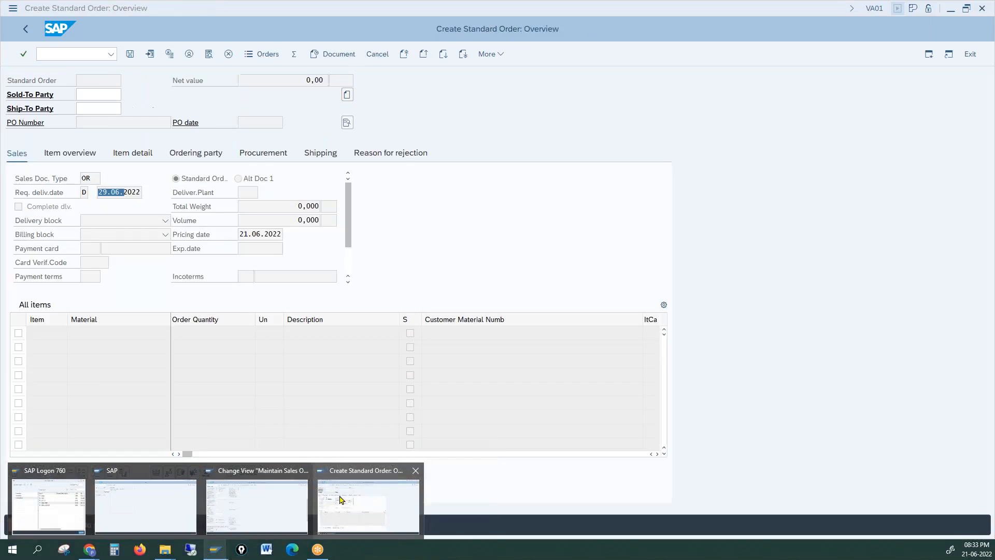
left_click(257, 506)
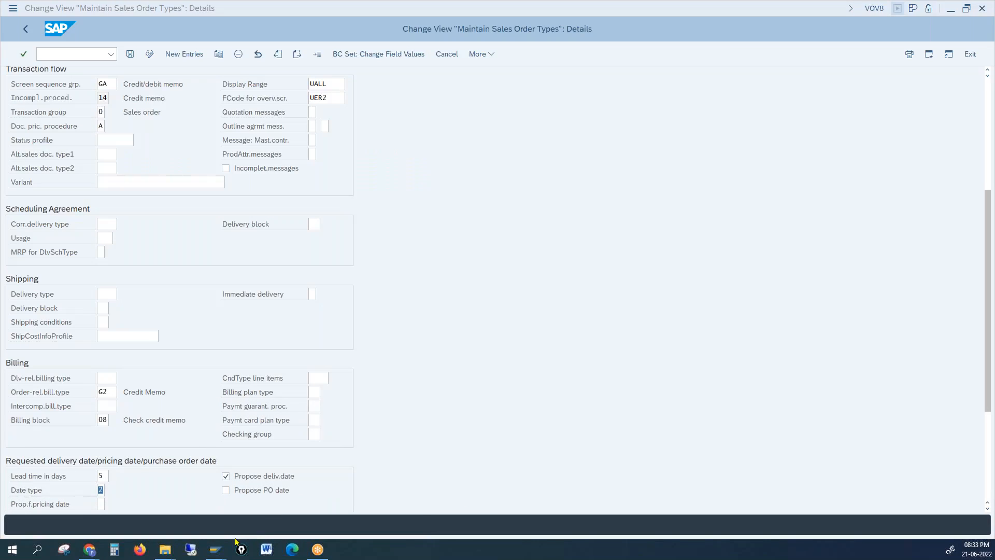
mouse_move(211, 555)
left_click(337, 514)
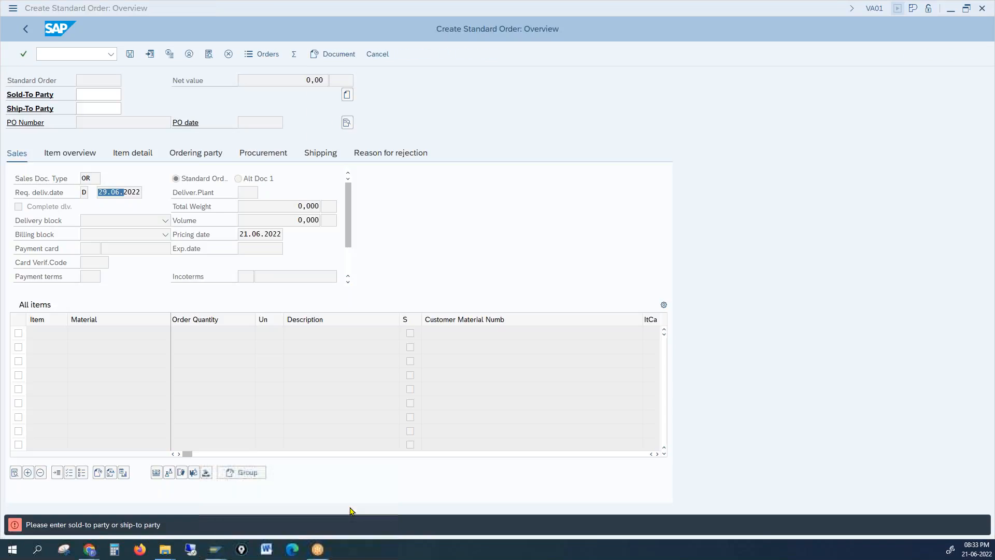
left_click(83, 193)
double_click(85, 193)
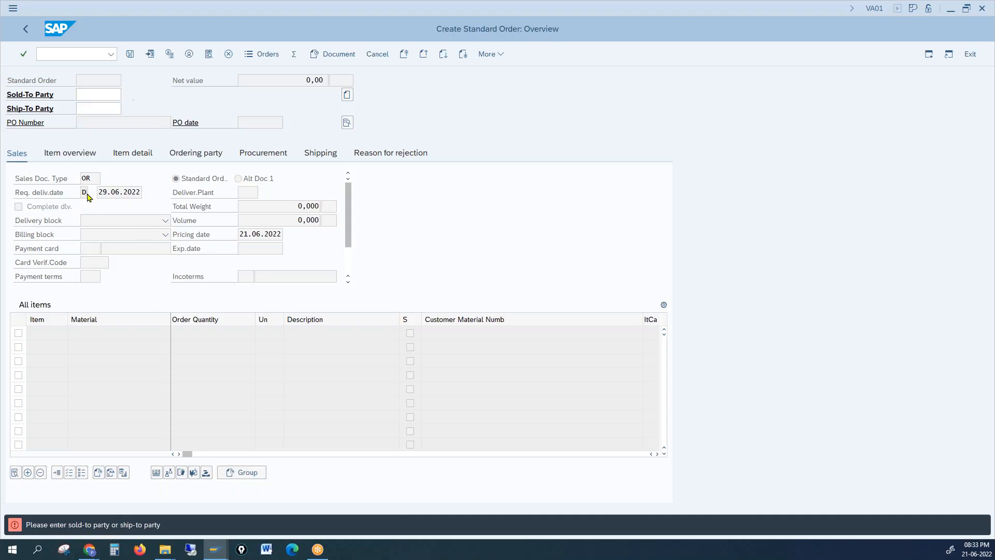
left_click(85, 192)
key("F4")
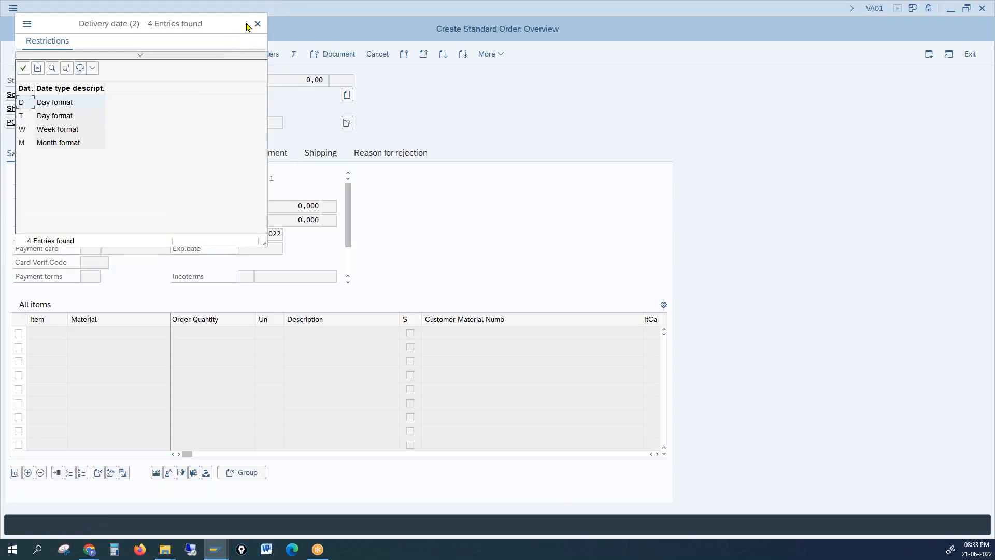
left_click(256, 24)
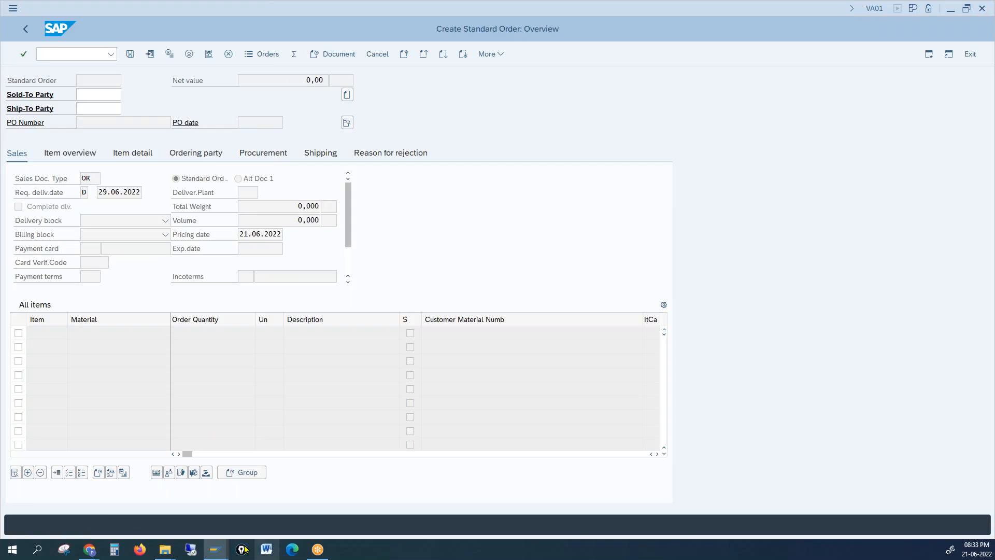
mouse_move(216, 549)
left_click(249, 520)
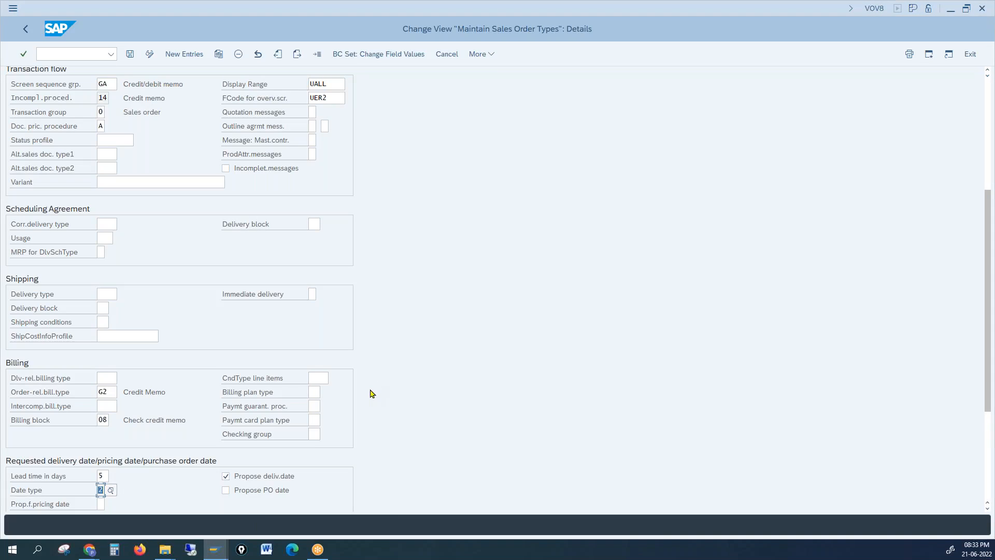
Review the details: billing type G2, billing block 08, 5-day lead time and Date type 2
scroll(371, 393, "down", 3)
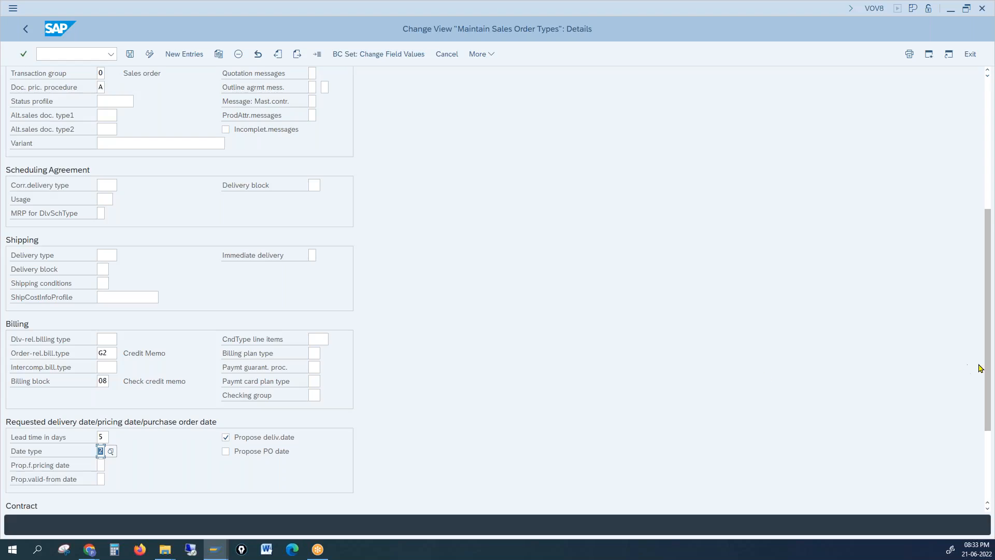
key("alt+Tab")
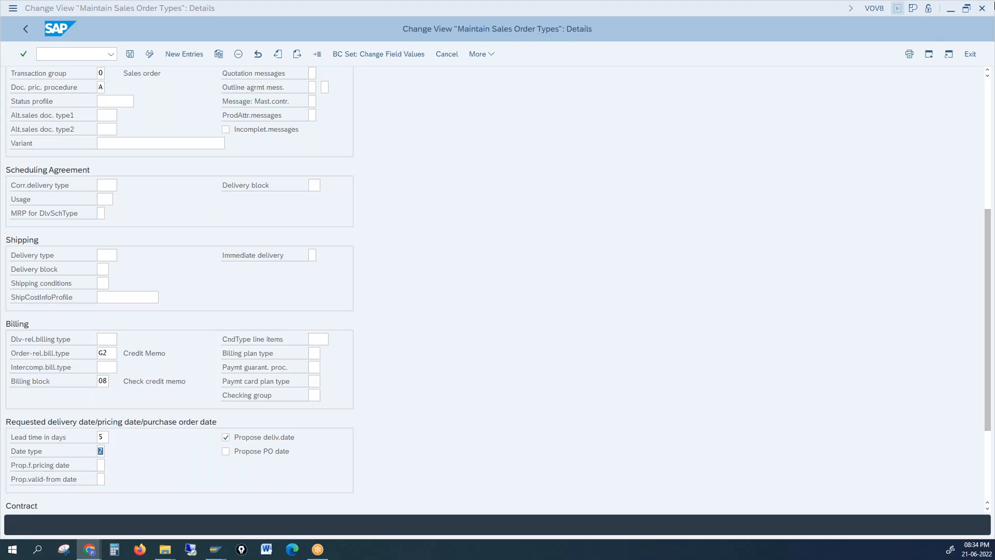
left_click(480, 319)
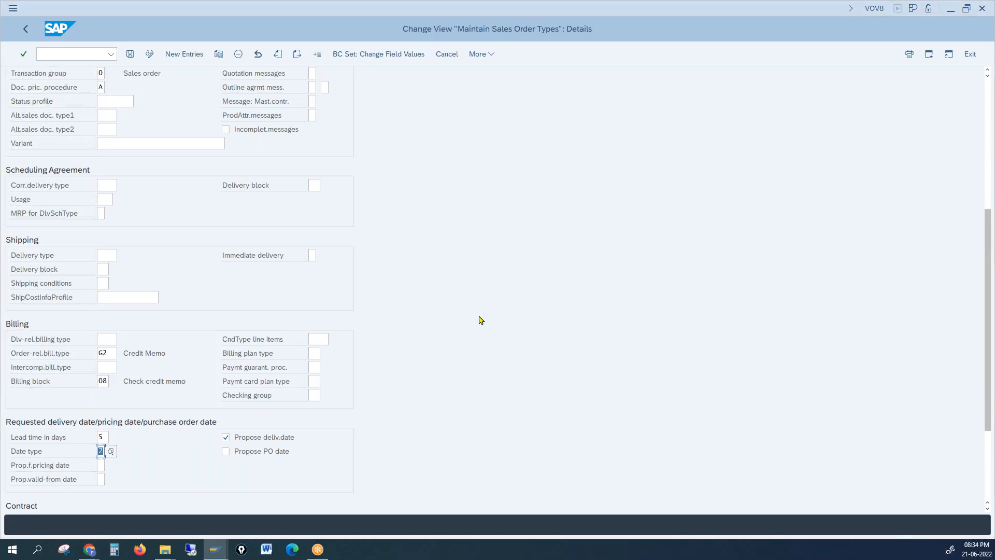
scroll(480, 319, "down", 5)
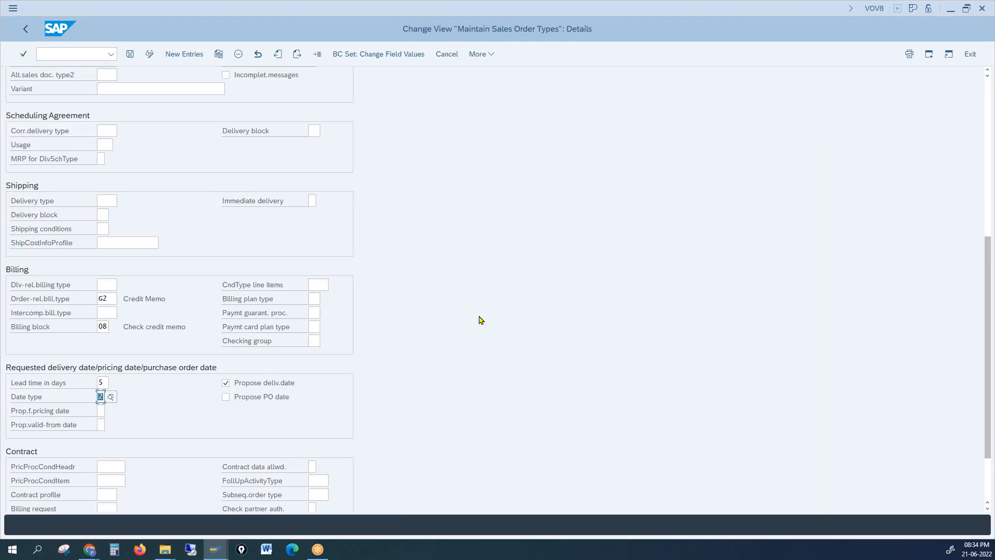
scroll(480, 319, "up", 3)
scroll(479, 320, "up", 1)
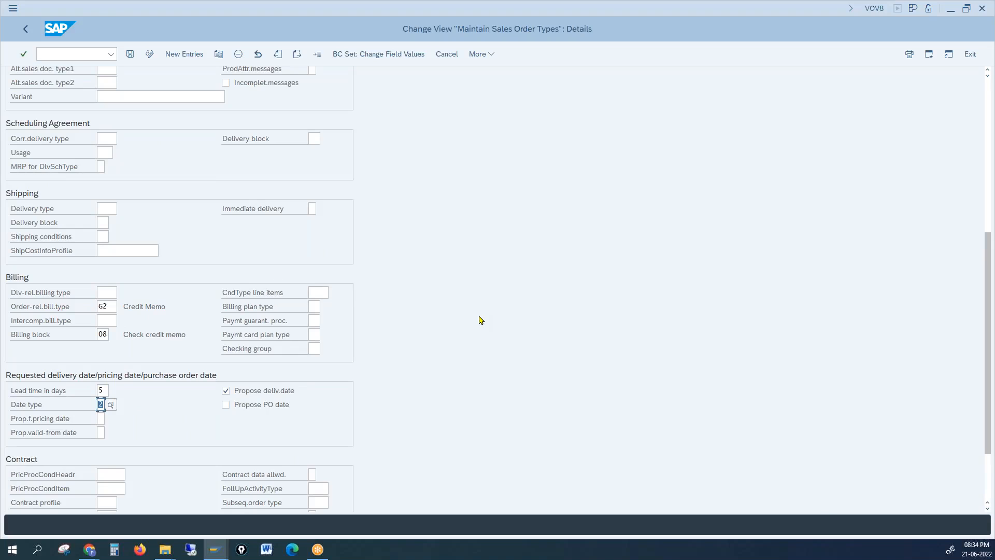
key("alt+Tab")
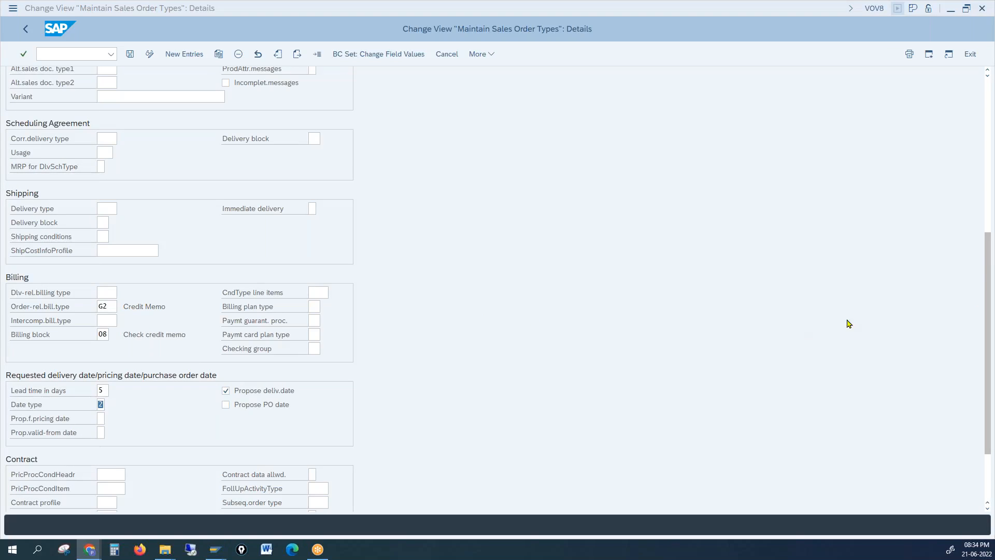
left_click(632, 364)
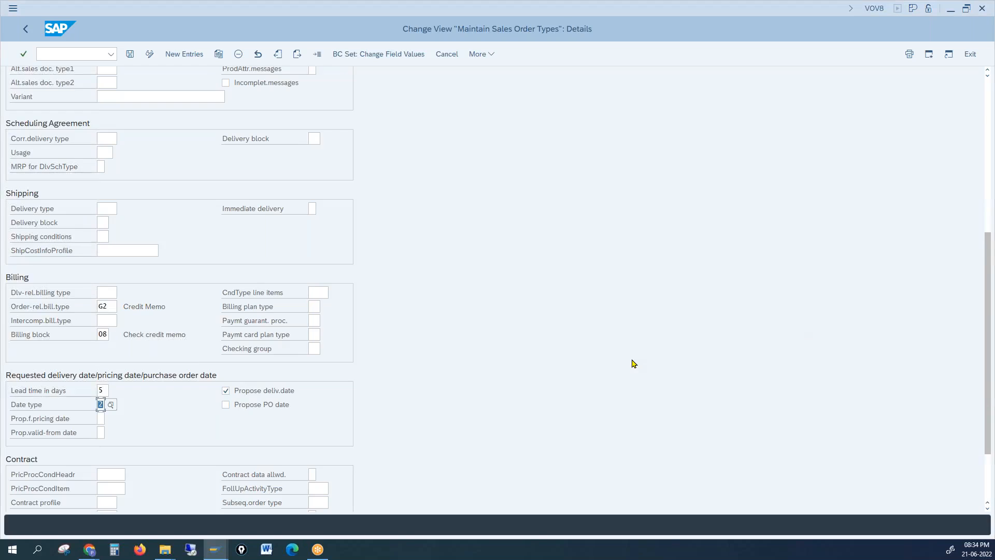
scroll(632, 364, "up", 1)
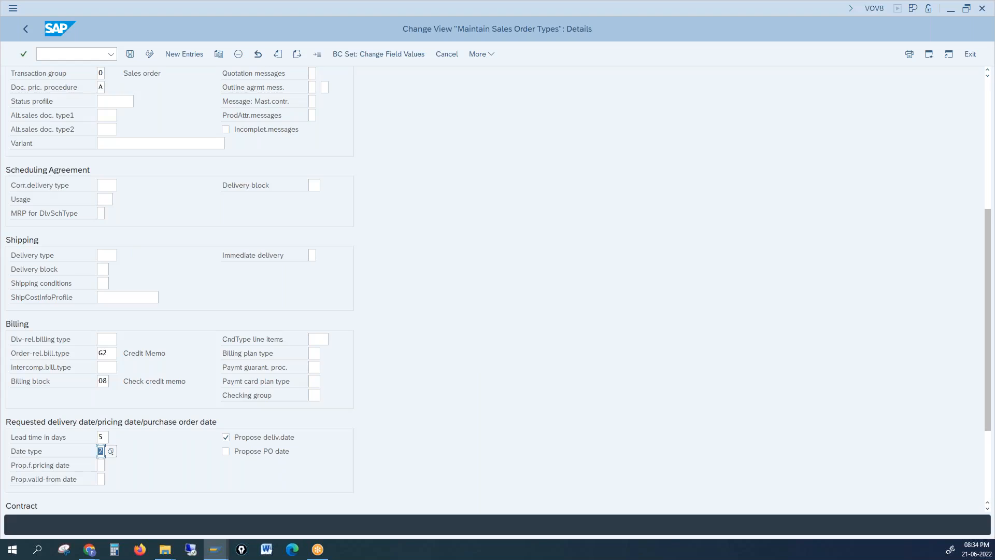
key("alt+Tab")
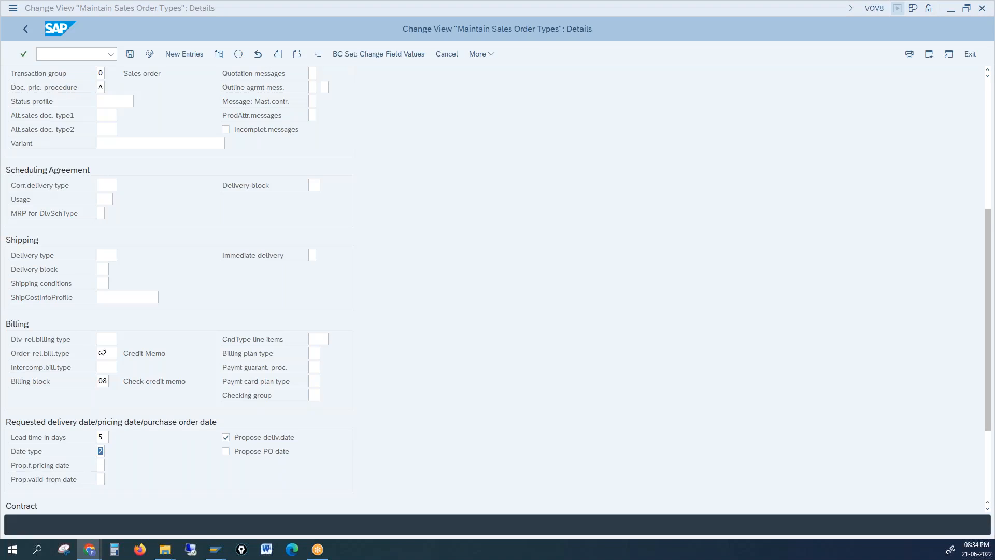
left_click(720, 325)
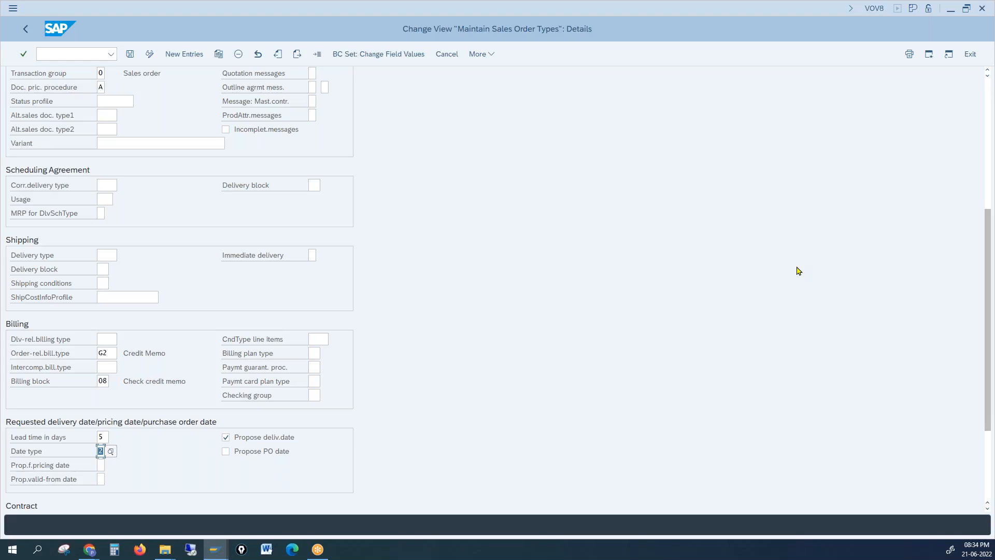
left_click(59, 55)
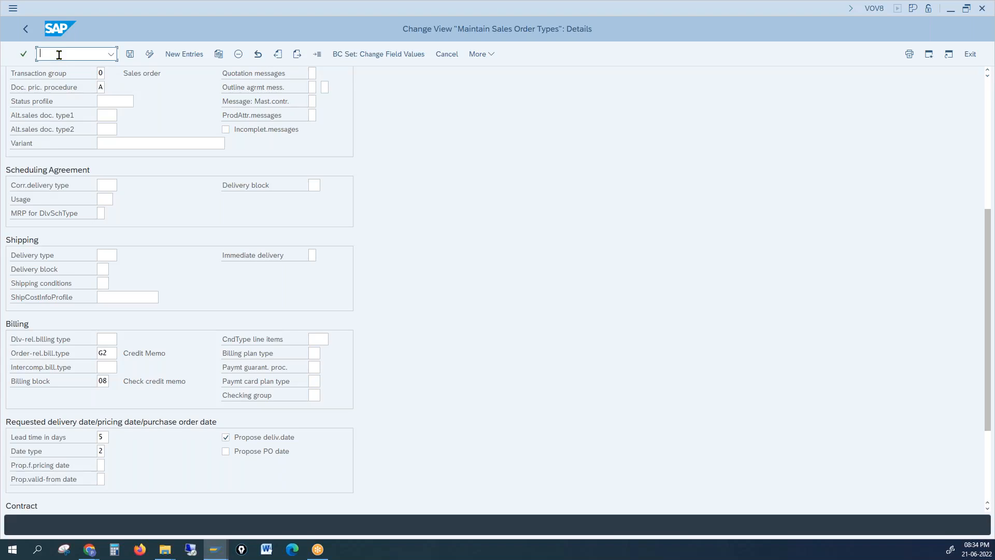
Run /nvov7 to list the 583 item categories in Maintain Item Categories
type("/nvov7")
key("Return")
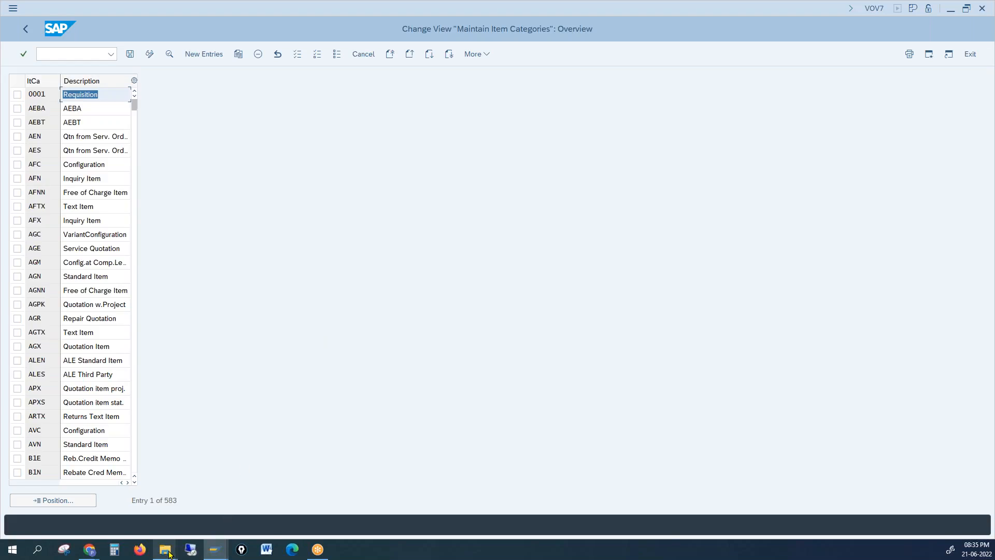
mouse_move(169, 554)
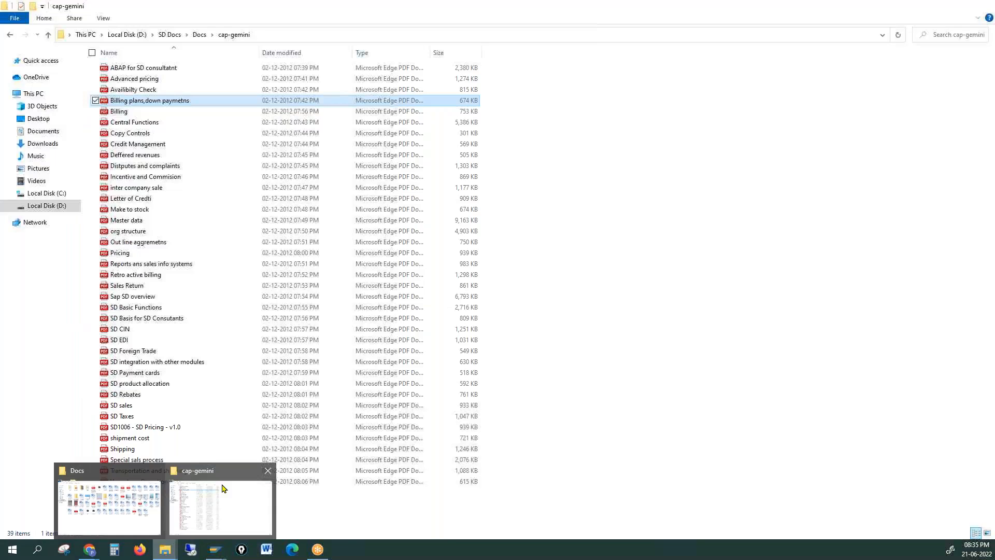
Switch to the cap-gemini Explorer window, go up to SD Docs and open Docs
left_click(220, 505)
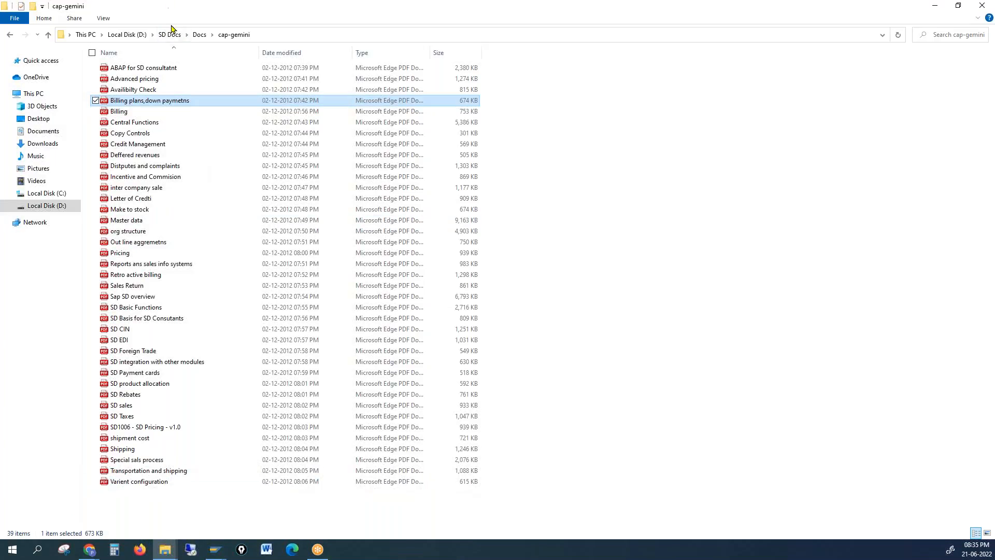
left_click(170, 35)
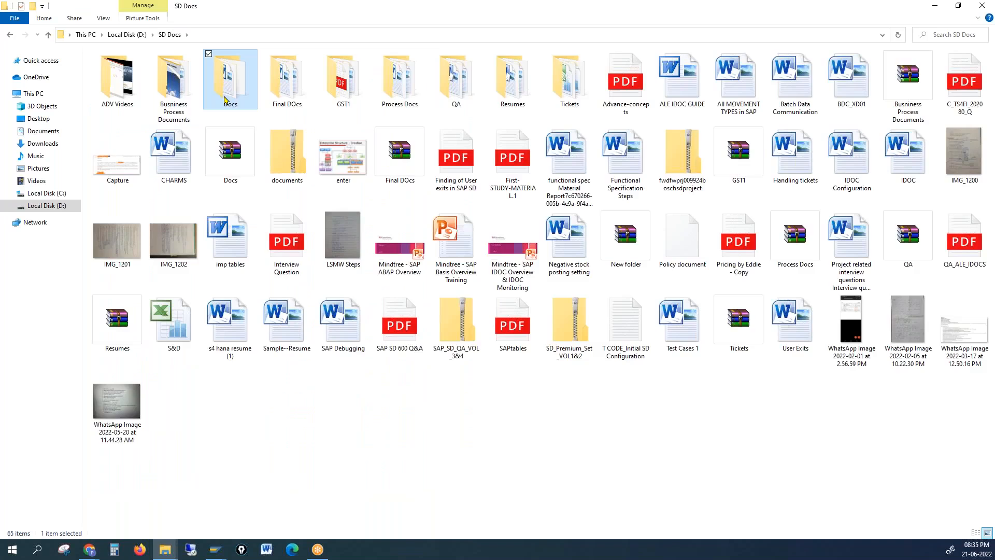
double_click(225, 100)
Open 'Doc Types - Copy' in Photos, review the item category mapping (AFN, AGN, TAN), then close it
double_click(392, 166)
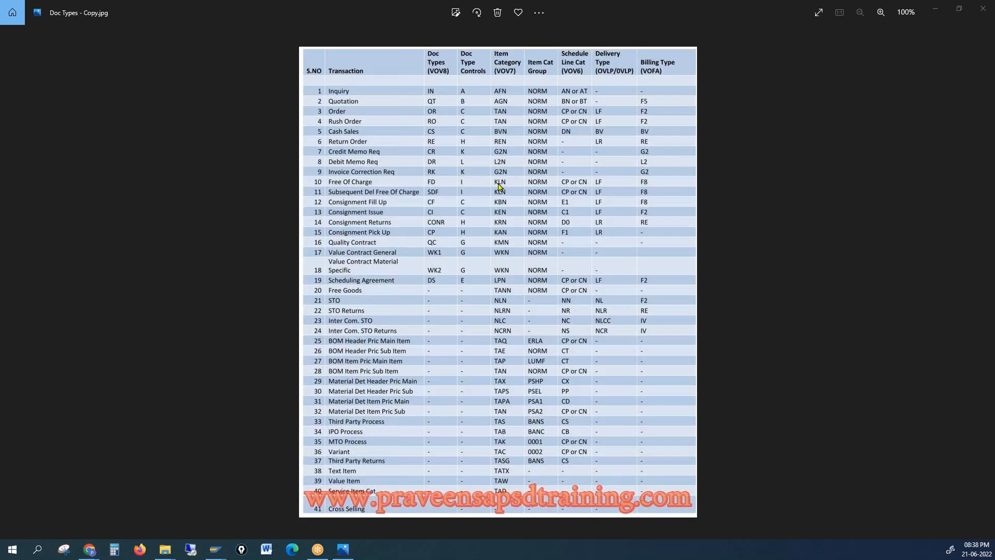
left_click(983, 9)
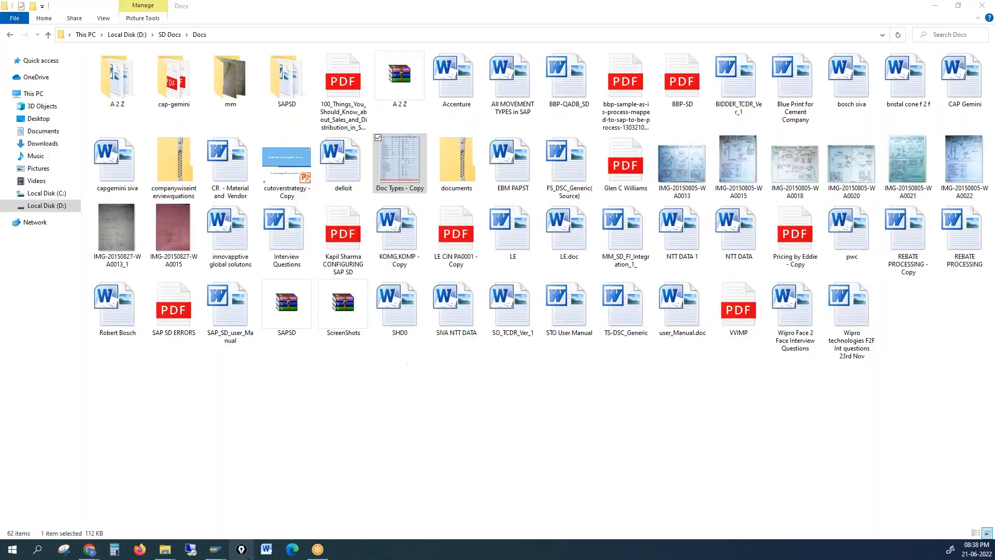
Back in SAP, position the item category list on 'tan' and open TAN Standard Item's details
mouse_move(217, 551)
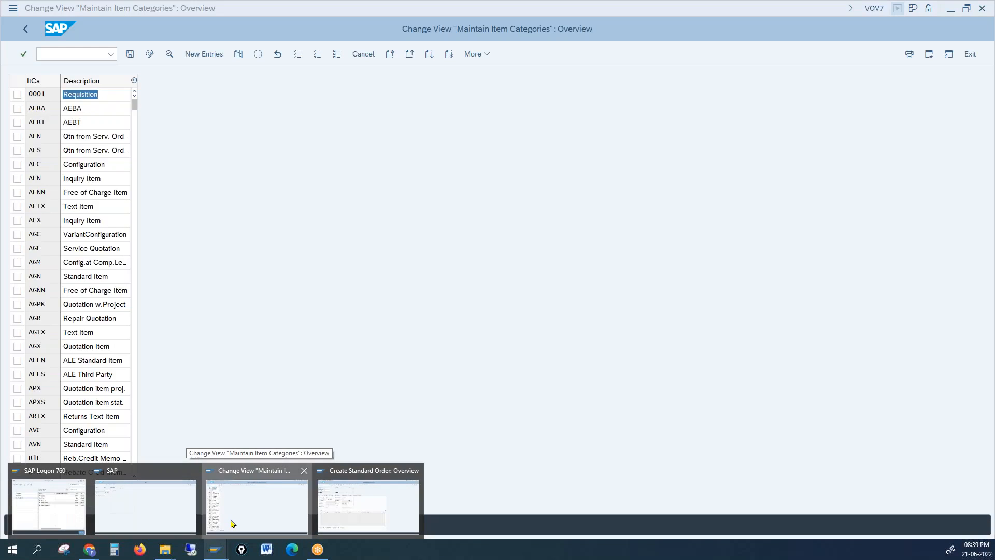
left_click(231, 523)
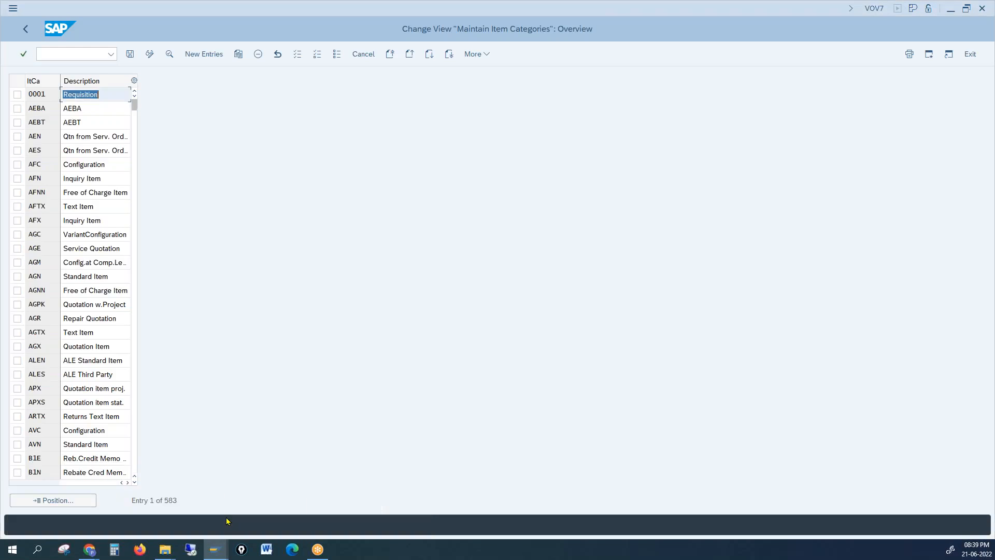
left_click(77, 501)
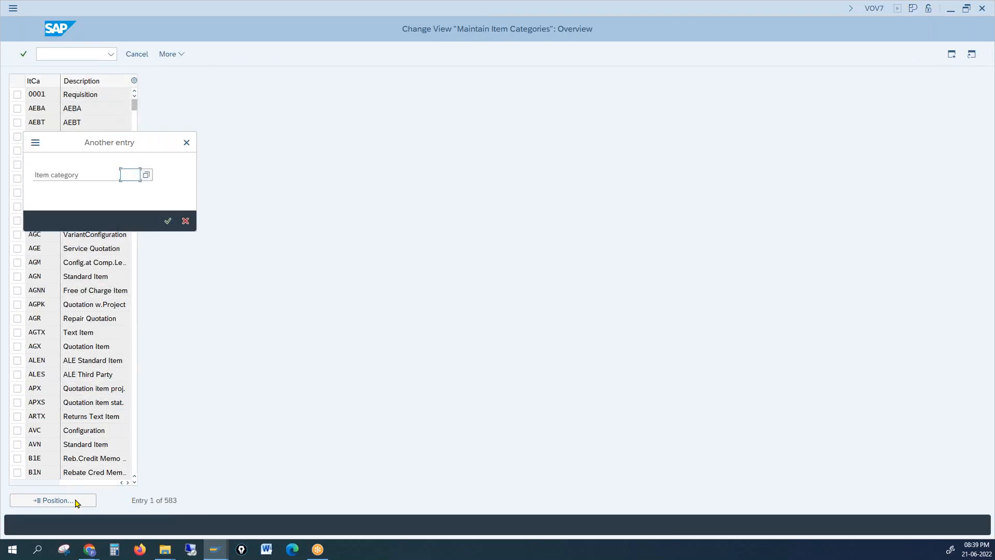
type("tan")
key("Return")
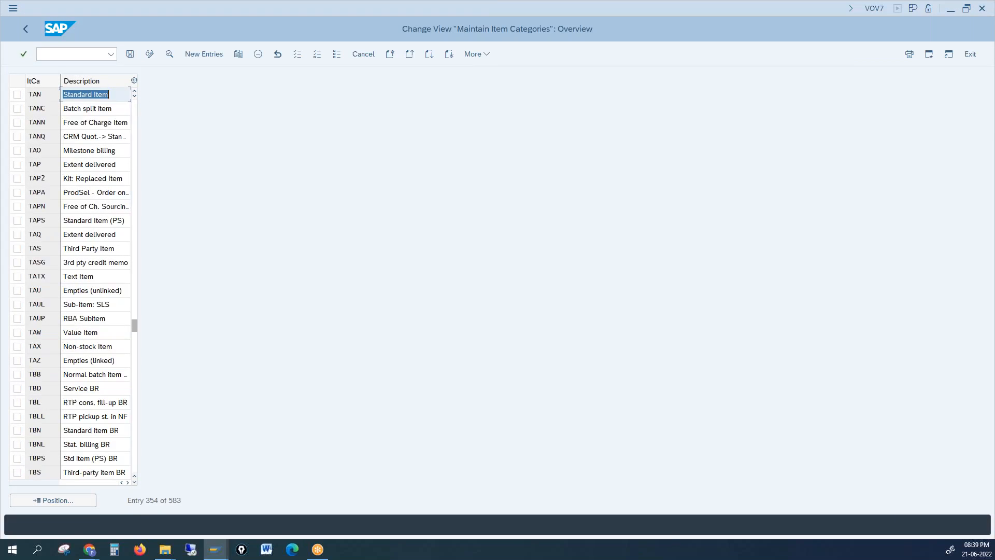
left_click(107, 98)
double_click(99, 96)
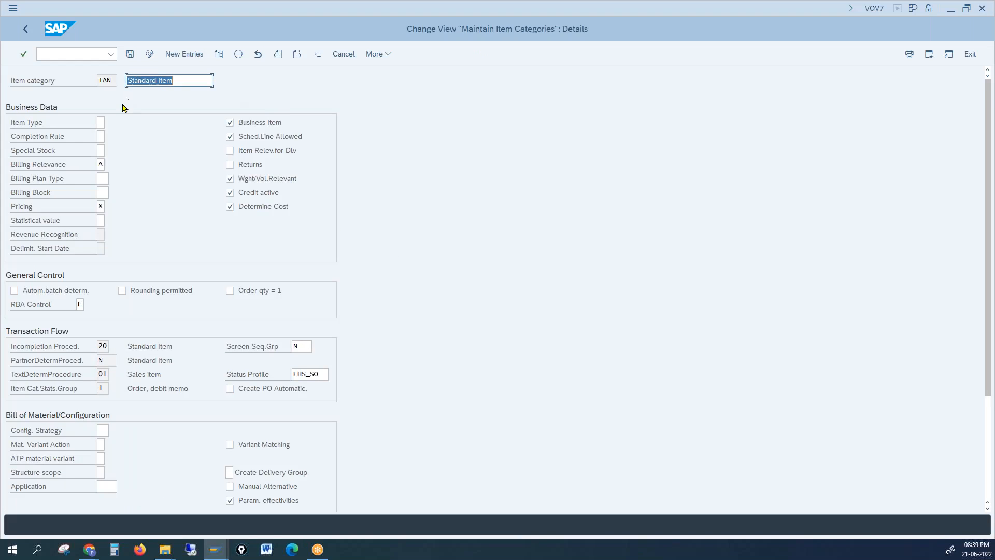
Confirm TAN's Item Type field is blank and bring up the Other Entry prompt
left_click(101, 122)
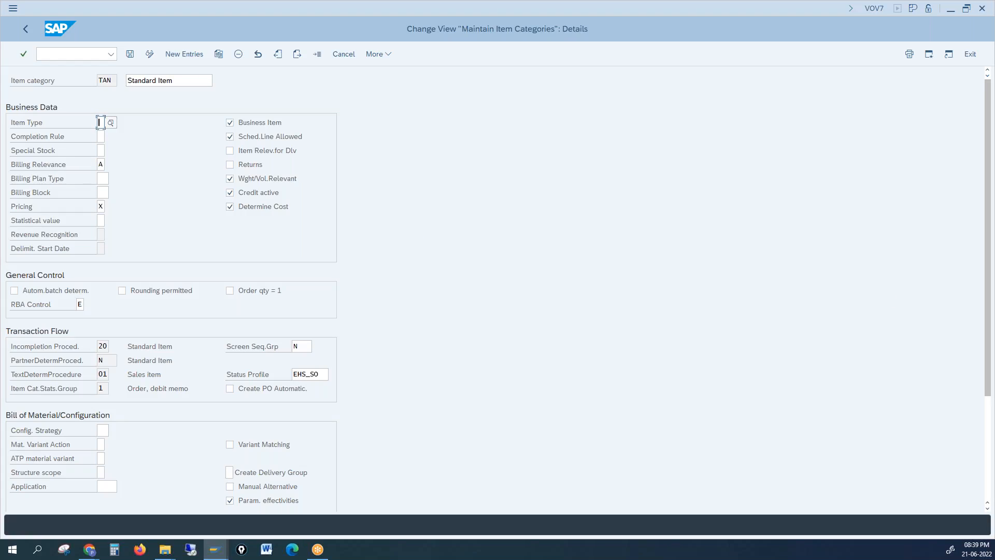
key("alt+Tab")
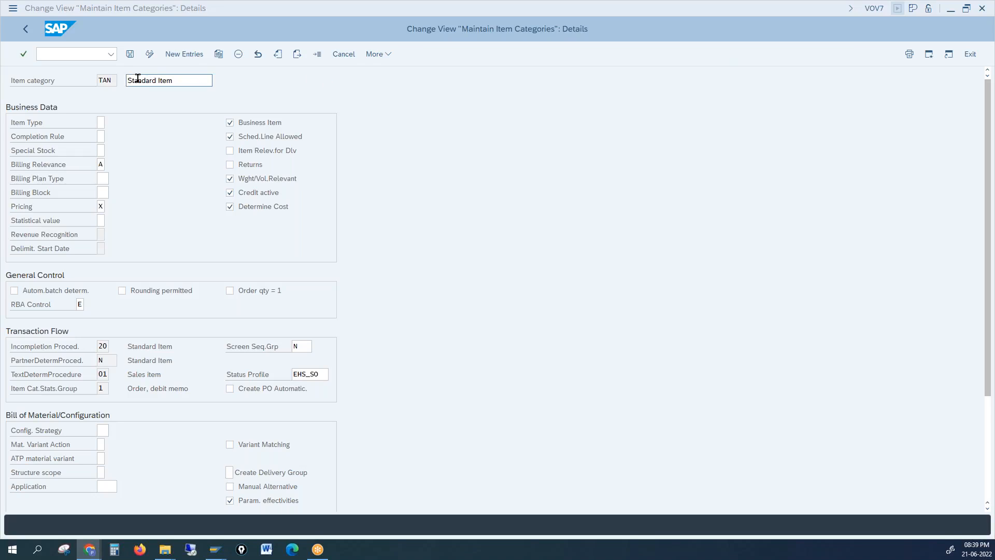
left_click(100, 121)
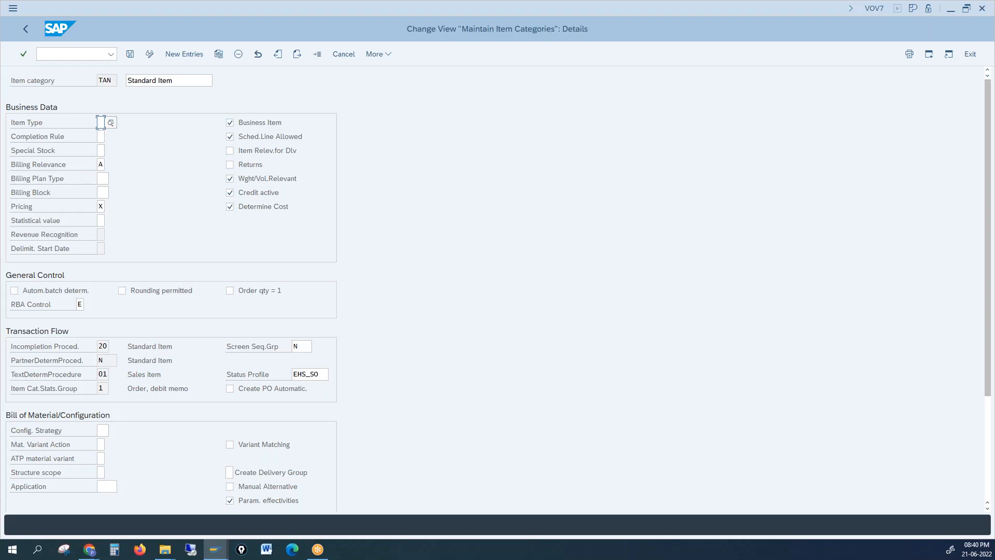
key("alt+Tab")
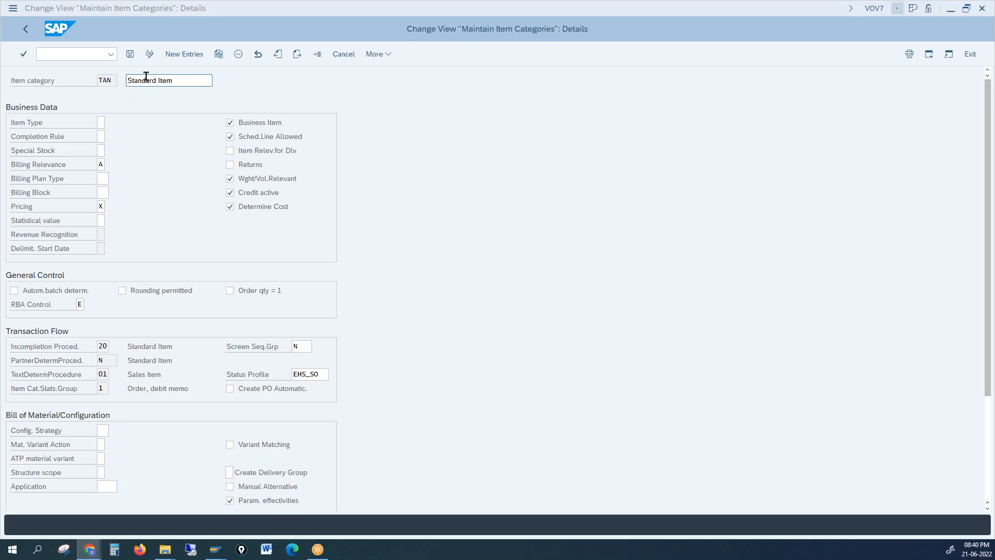
left_click(317, 55)
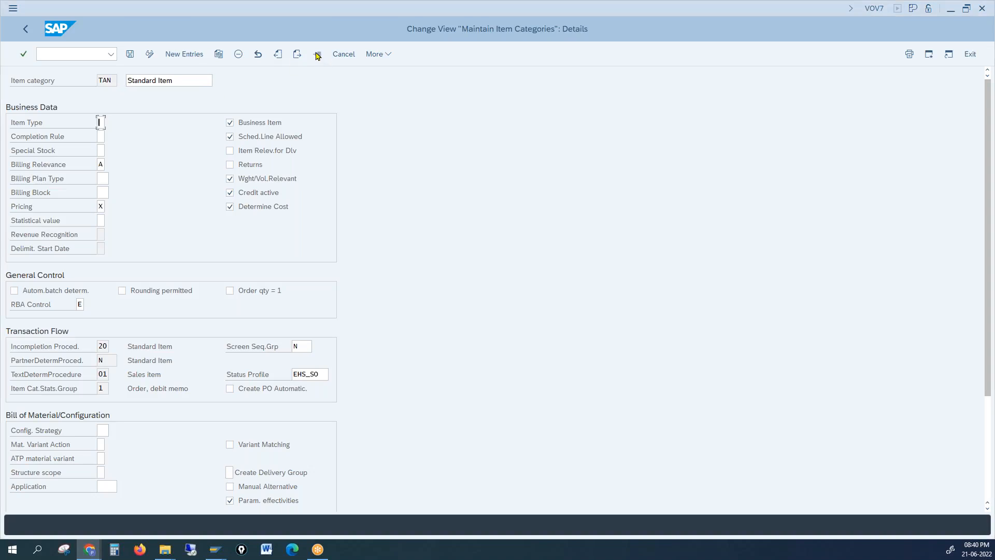
Load item category TATX and review its Text Item details
type("tatx")
key("Return")
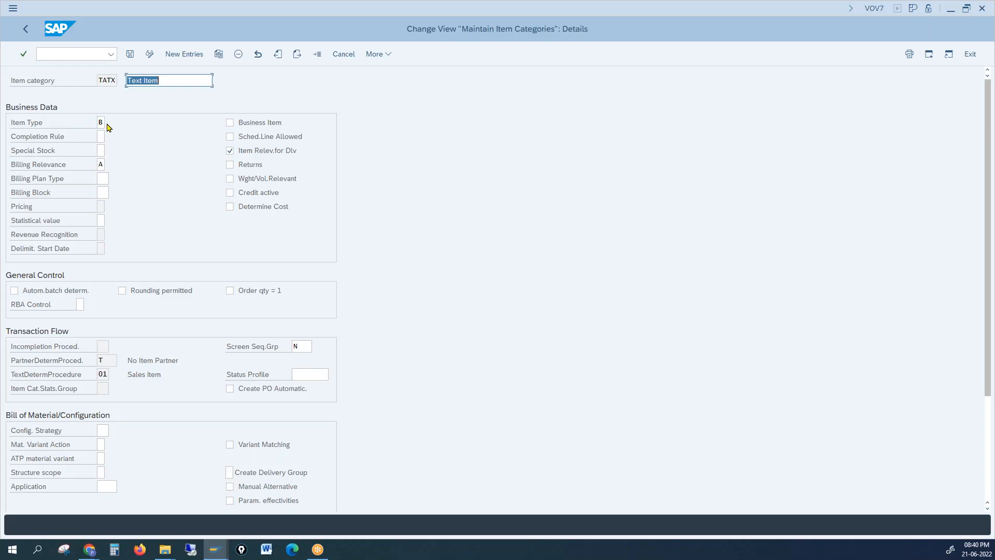
left_click(152, 81)
key("alt+Tab")
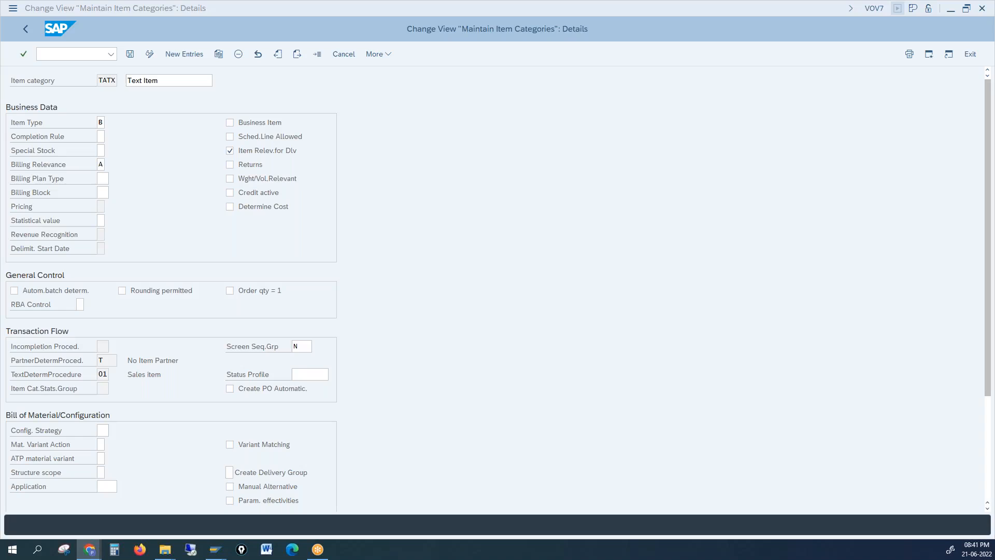
left_click(174, 81)
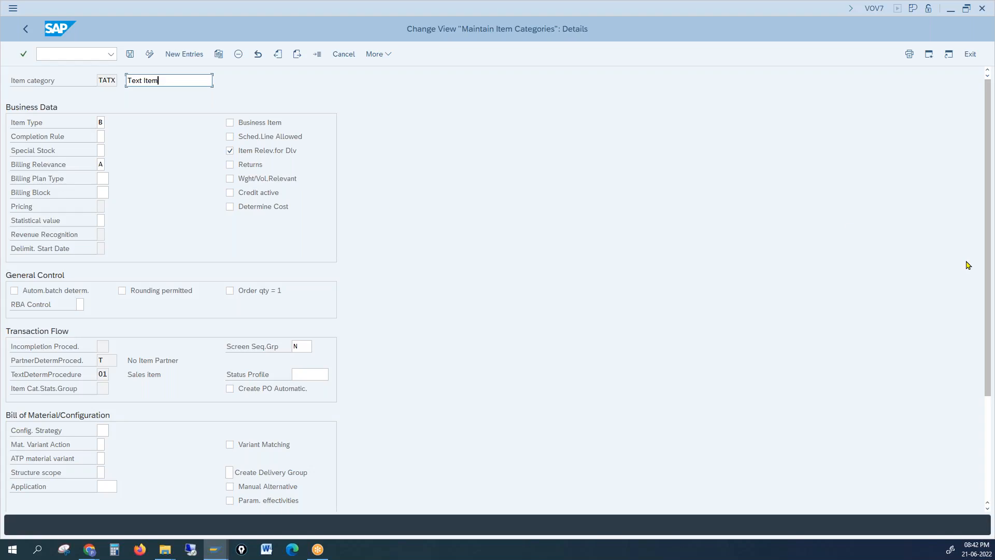
Load item category TAW (Value Item) through the Another entry dialog
left_click(317, 54)
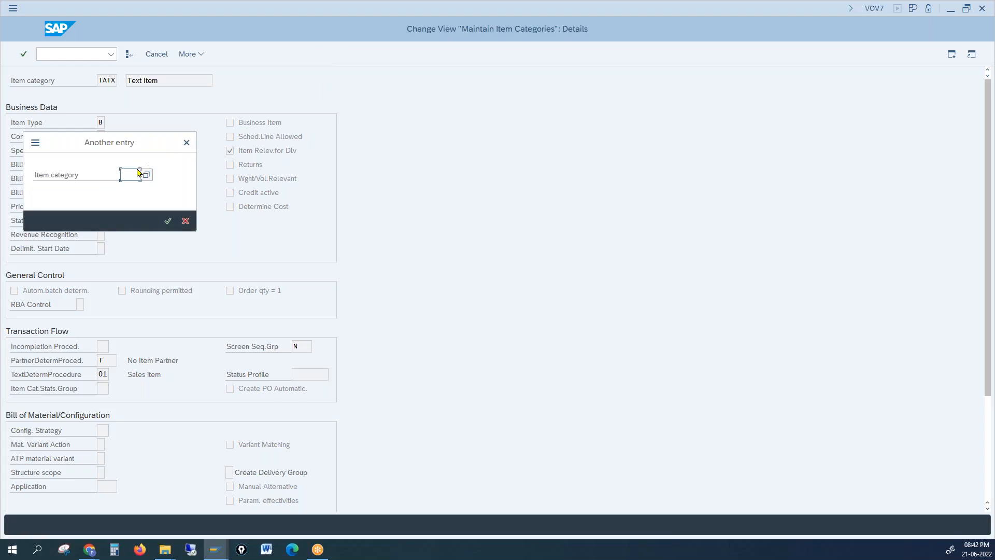
left_click(128, 175)
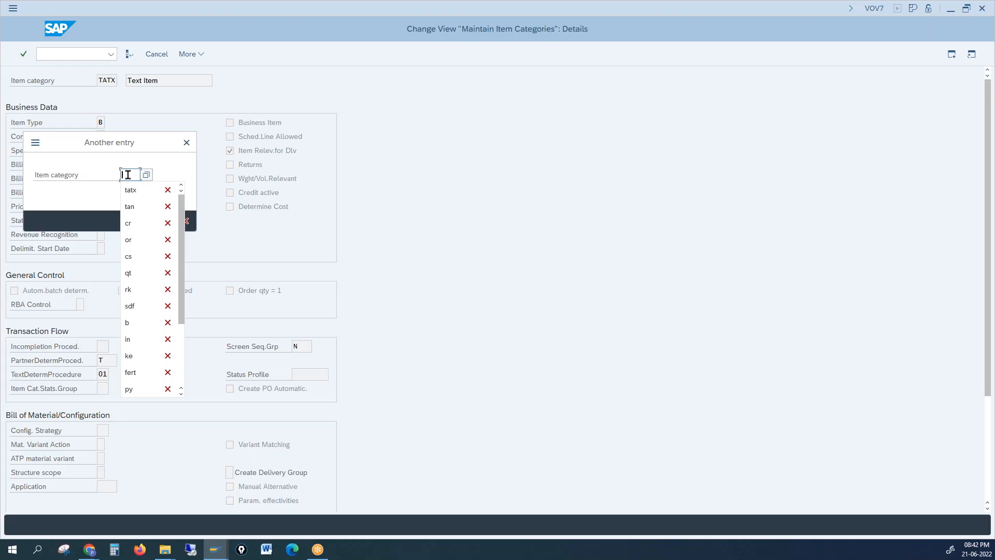
type("taw")
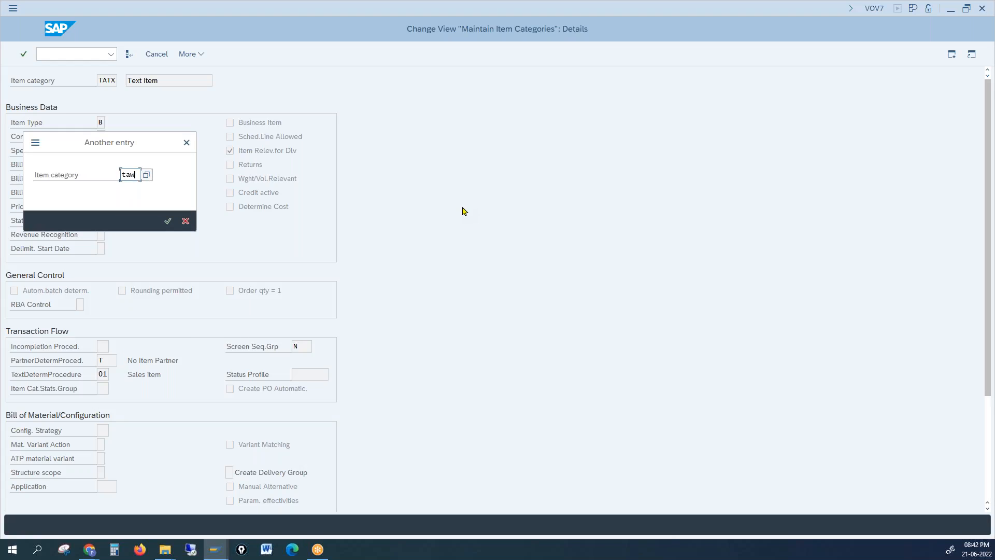
key("Return")
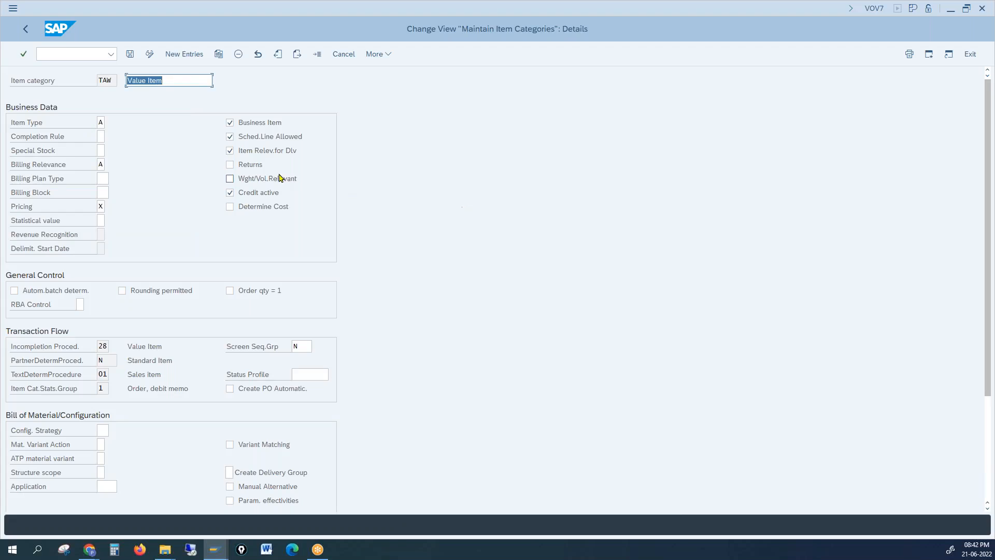
left_click(171, 81)
Review TAW's details and check its Item Type A and the 6-entry item type list
key("alt+Tab")
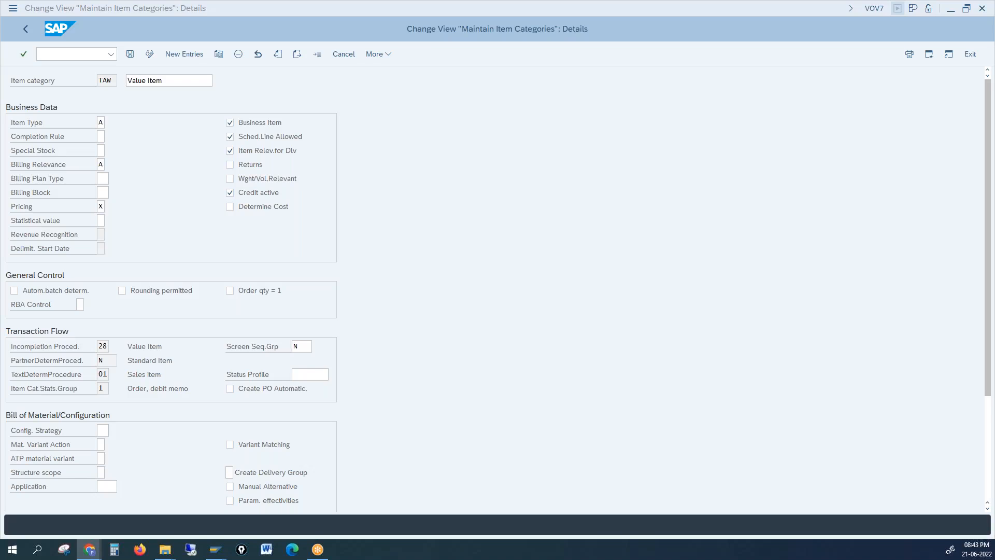
left_click(195, 80)
left_click(192, 80)
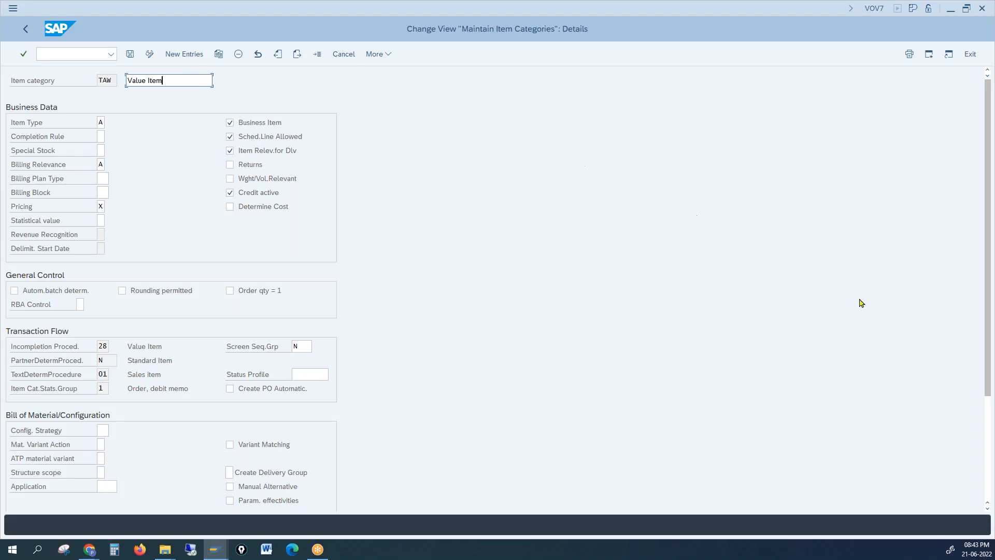
key("alt+Tab")
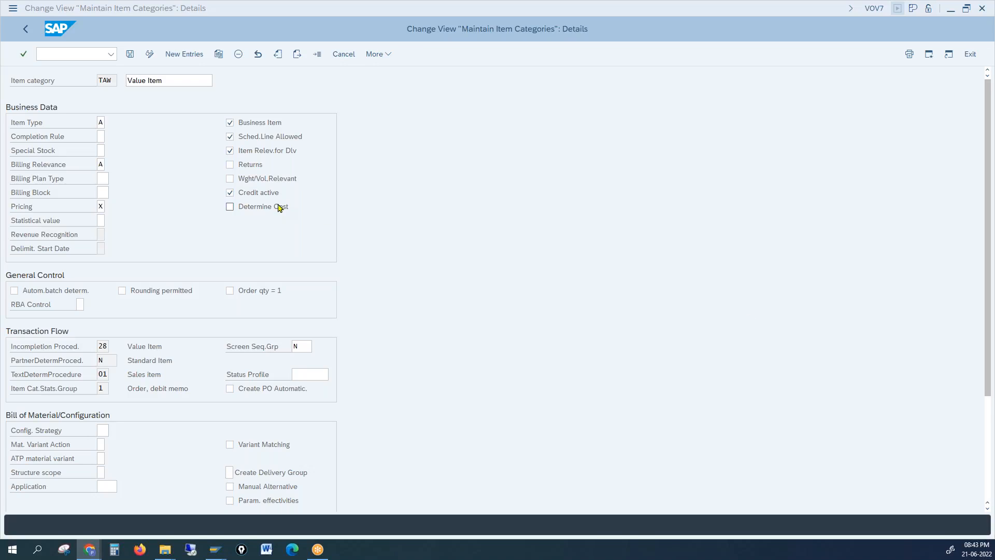
left_click(143, 81)
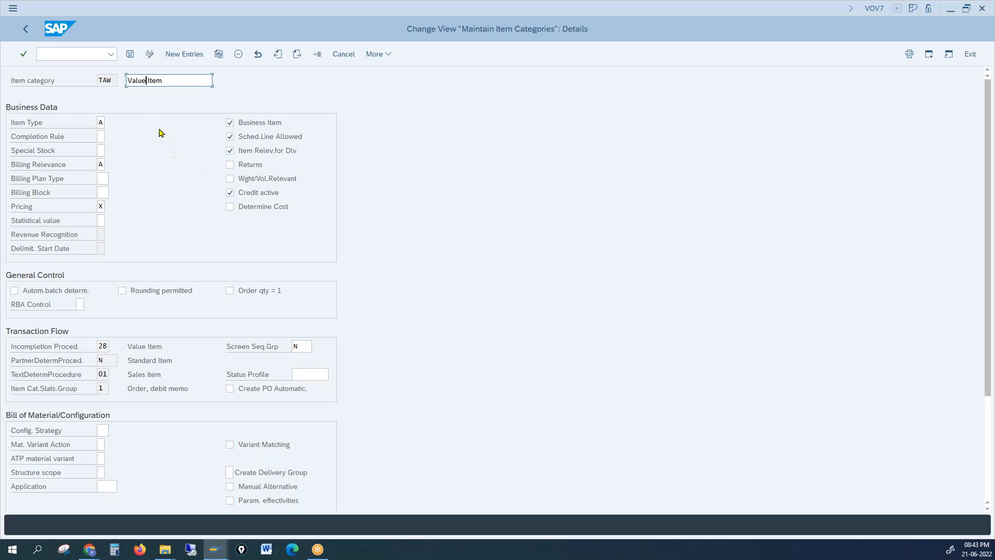
left_click(99, 122)
key("alt+Tab")
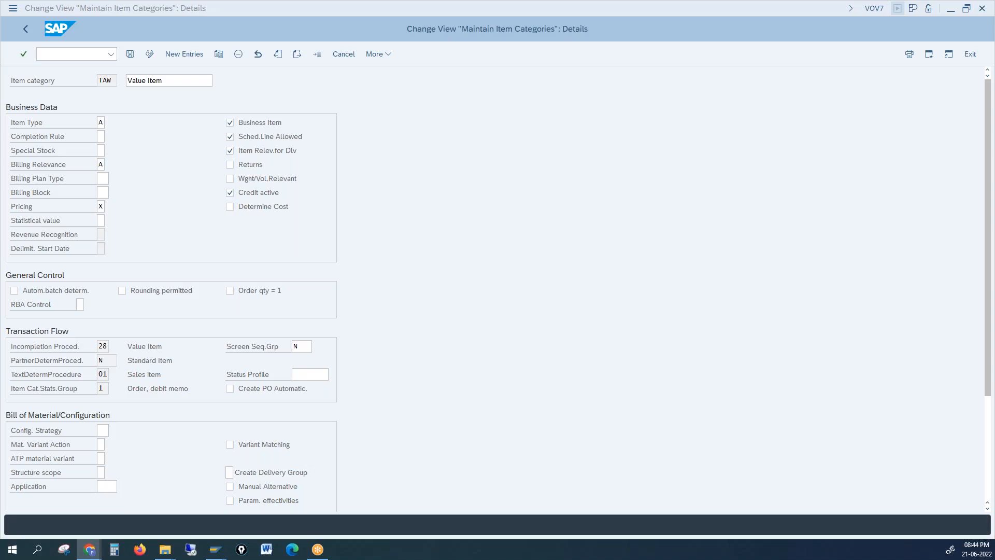
left_click(99, 122)
left_click(109, 122)
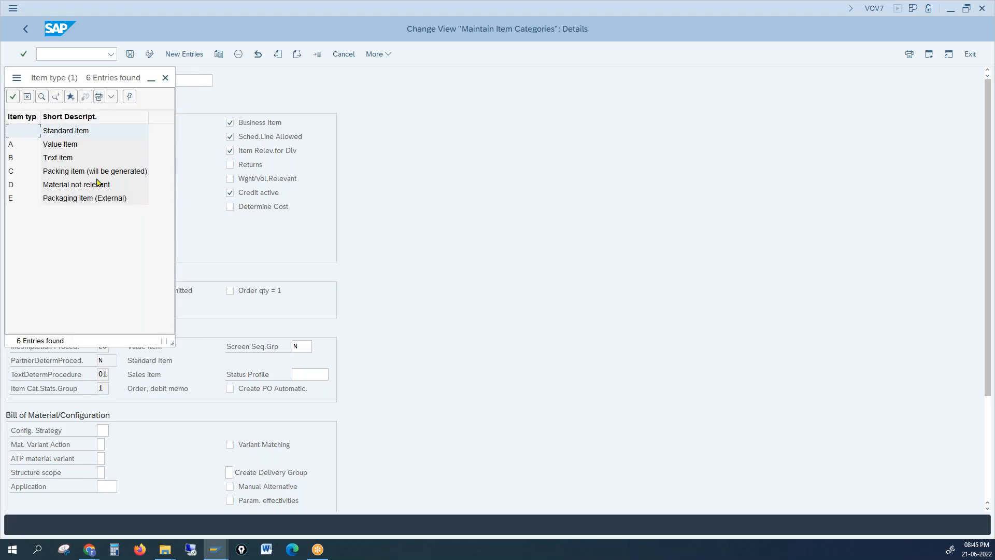
left_click(88, 200)
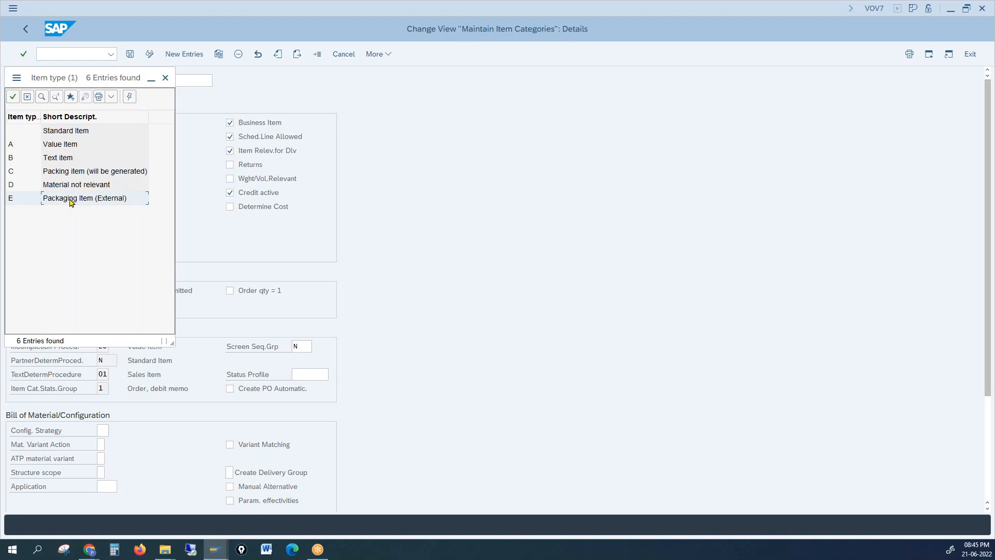
left_click(166, 78)
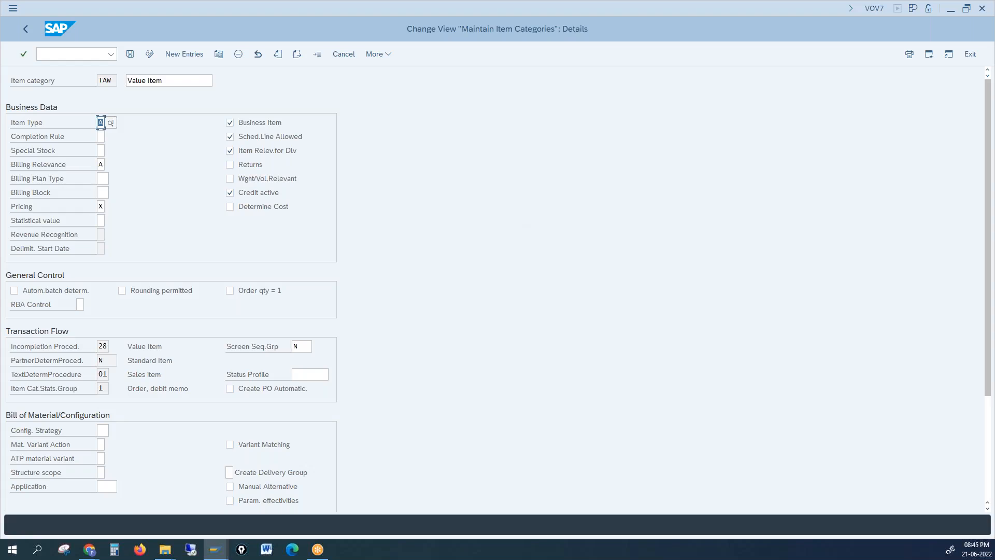
left_click(992, 30)
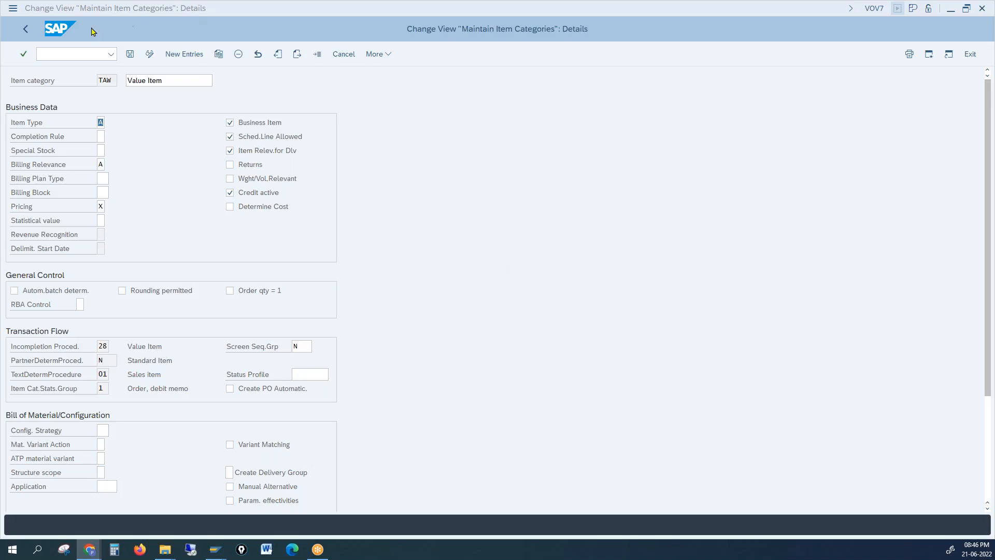
Open a new GUI window and bring its SAP Easy Access screen to the front
left_click(12, 9)
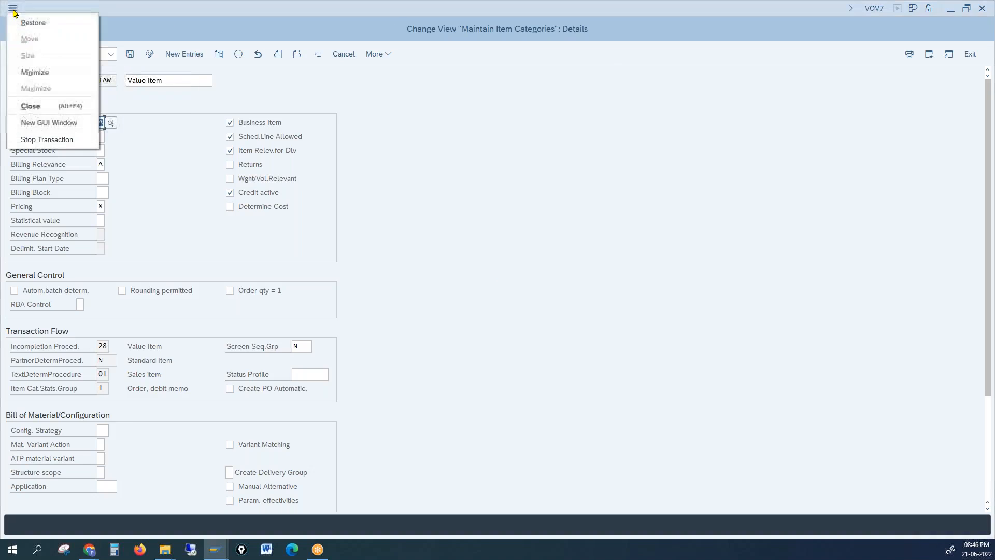
left_click(45, 124)
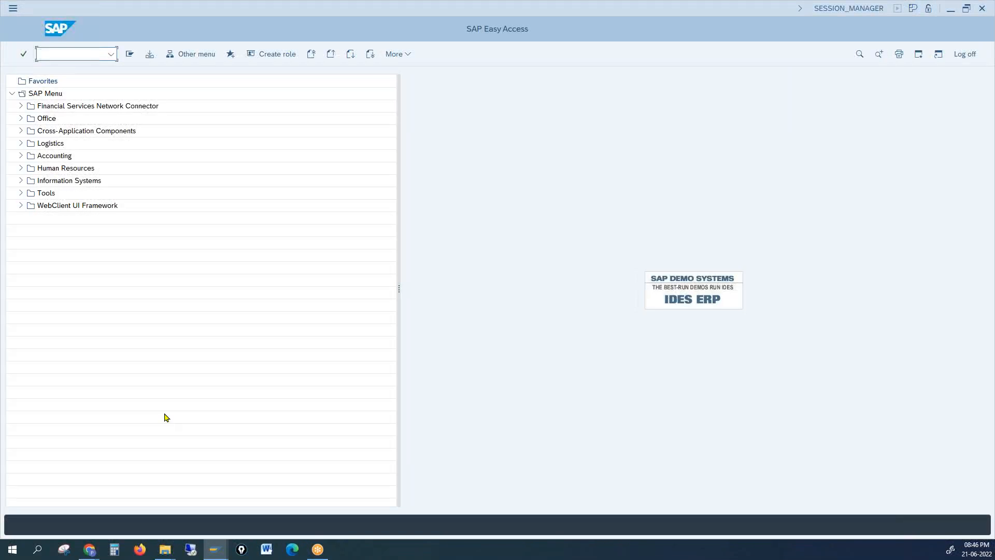
mouse_move(213, 550)
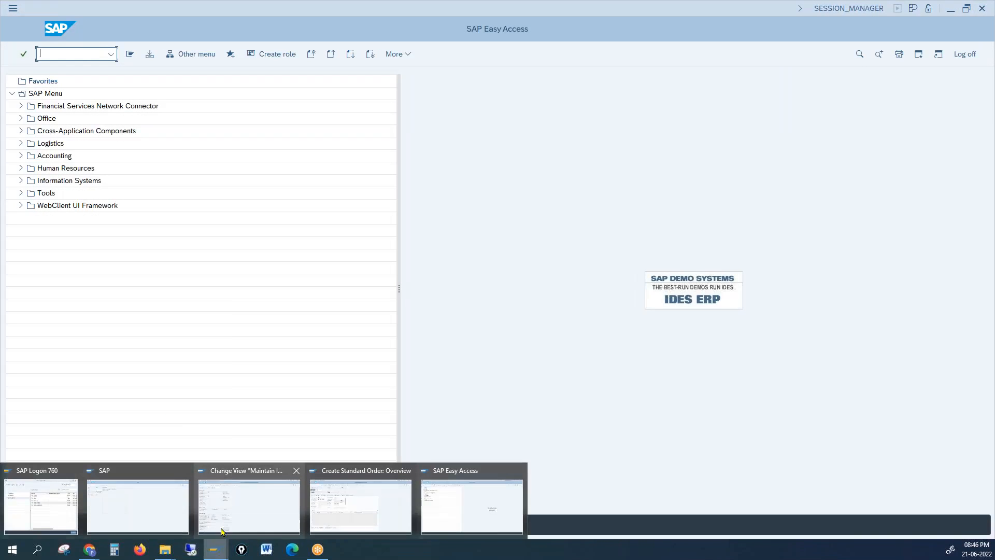
left_click(231, 502)
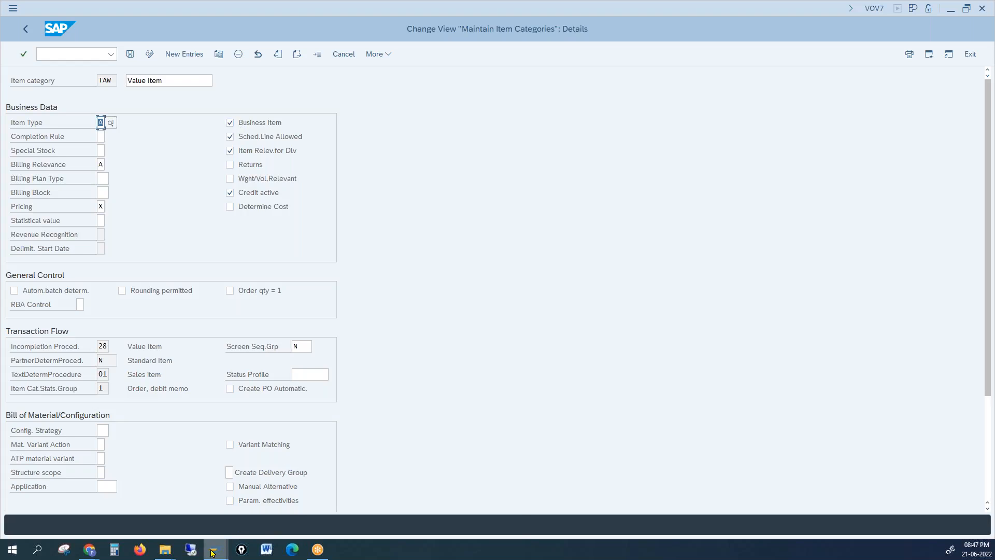
mouse_move(215, 548)
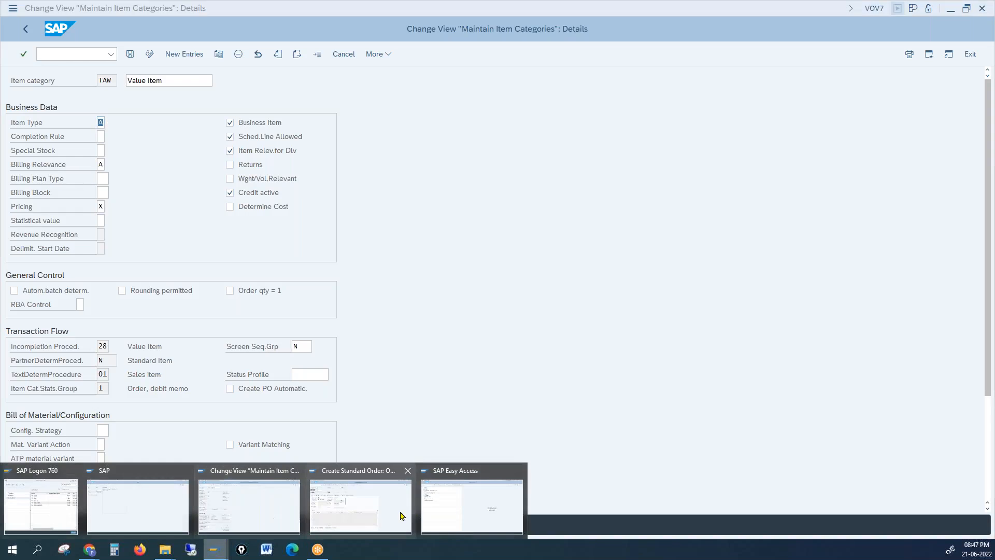
left_click(436, 506)
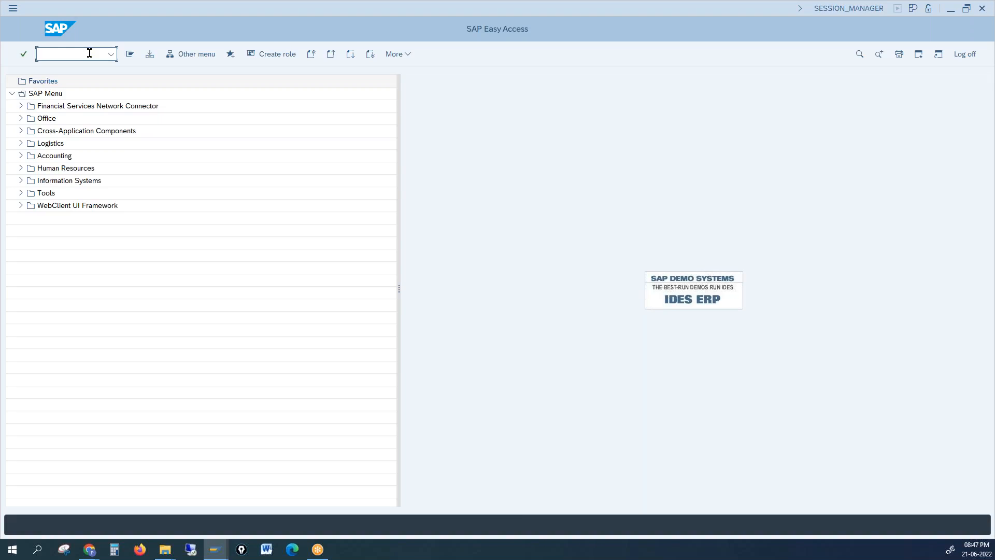
type("/nse16n")
key("Return")
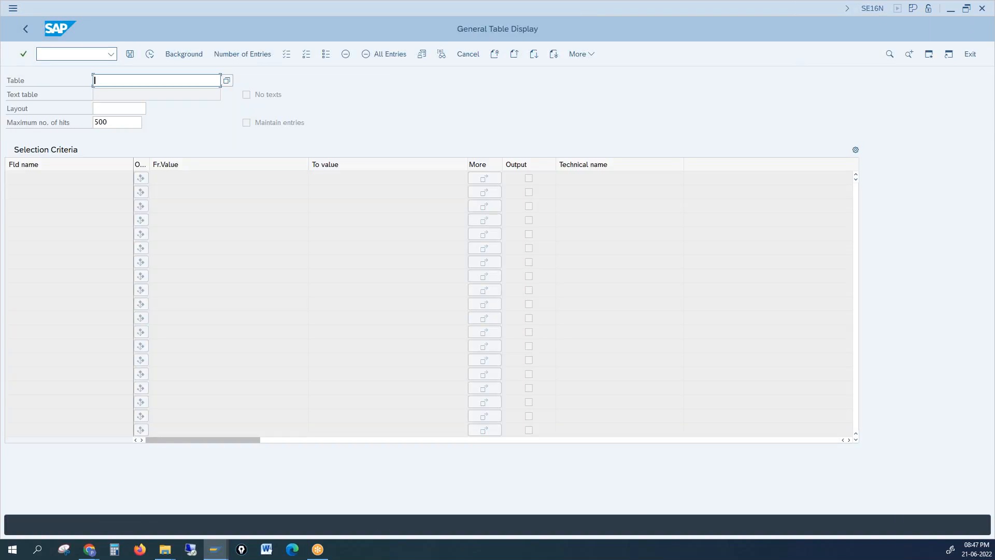
type("vbkd")
key("Return")
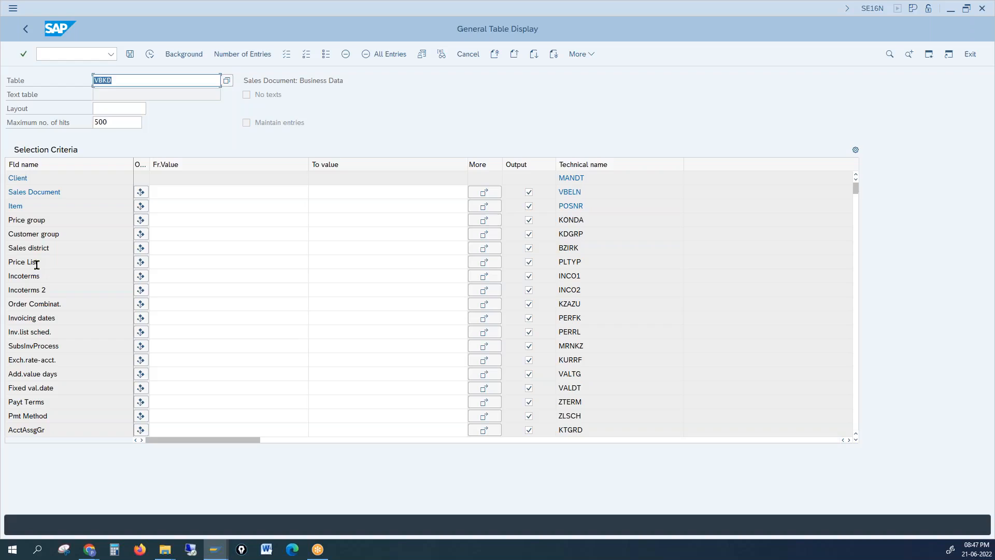
left_click(35, 193)
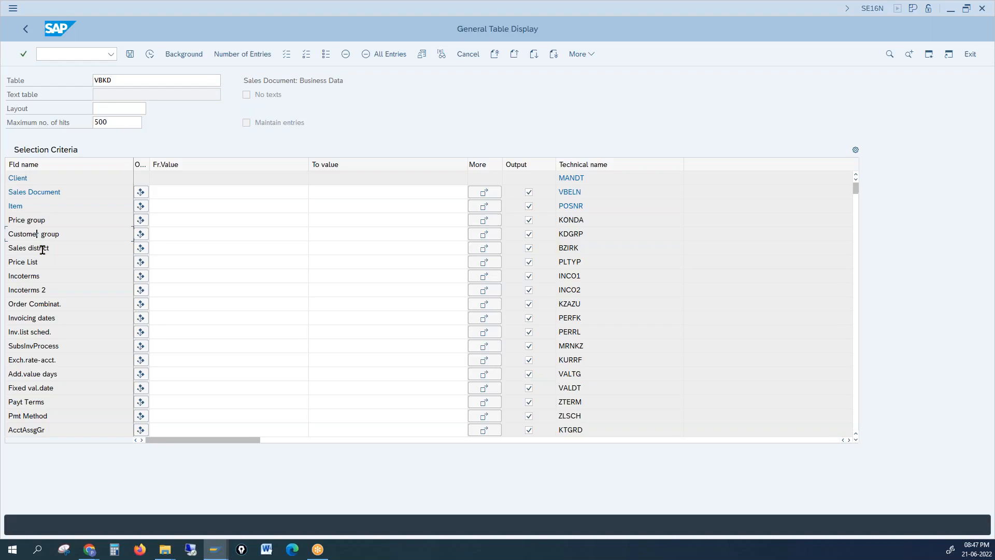
left_click(33, 263)
left_click(38, 318)
left_click(43, 430)
scroll(41, 407, "down", 2)
scroll(43, 407, "down", 2)
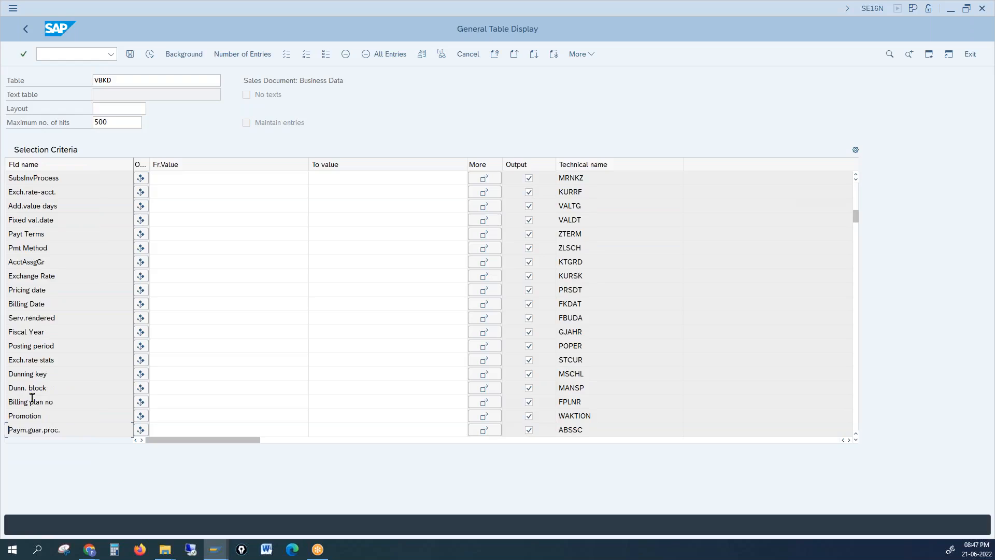
left_click(28, 332)
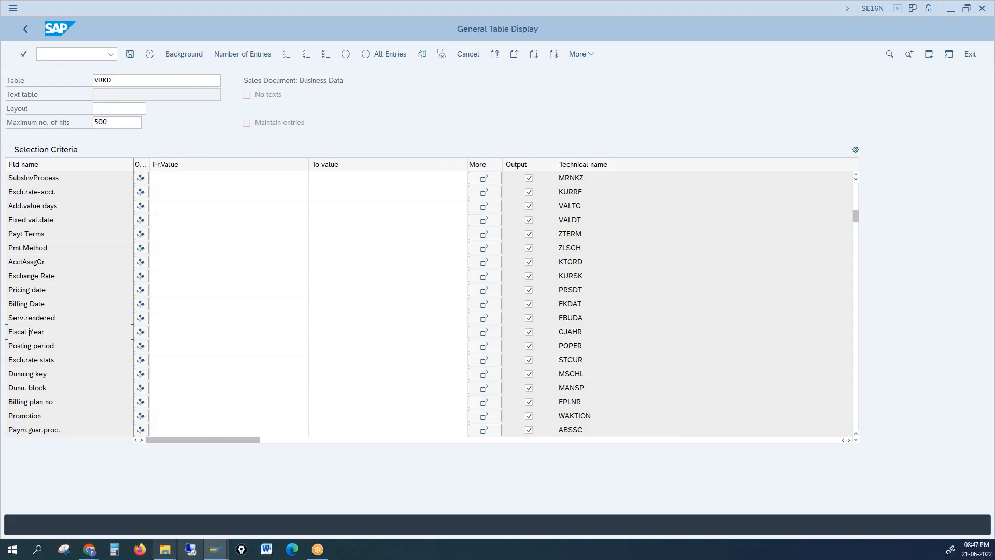
mouse_move(216, 552)
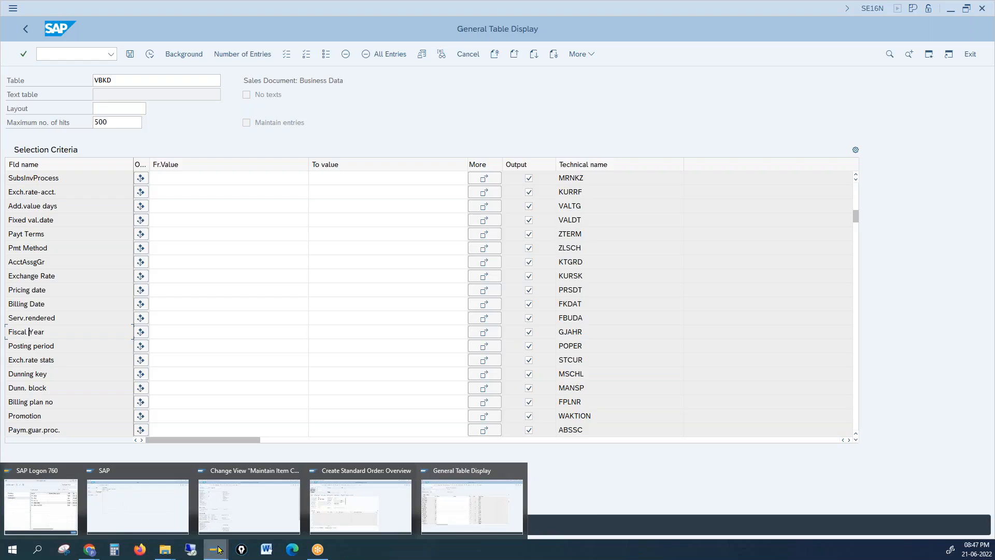
Read the F1 help for TAW's Business Item checkbox, leaving the box ticked afterwards
mouse_move(310, 503)
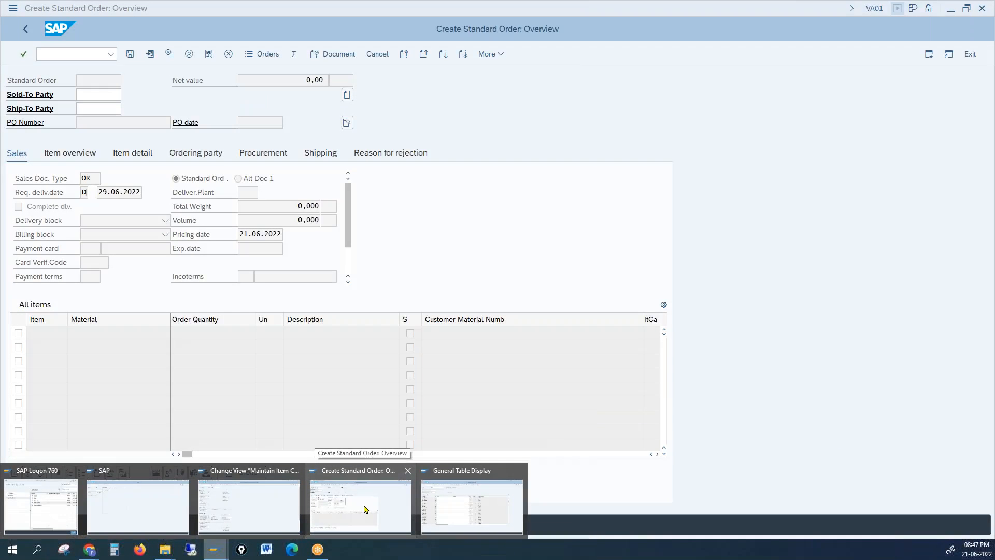
left_click(271, 506)
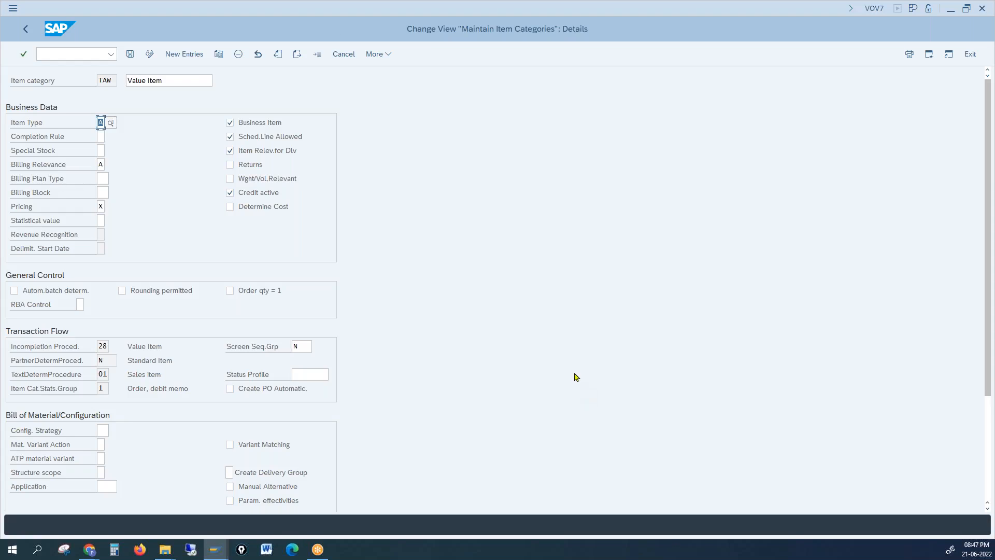
left_click(230, 124)
key("F1")
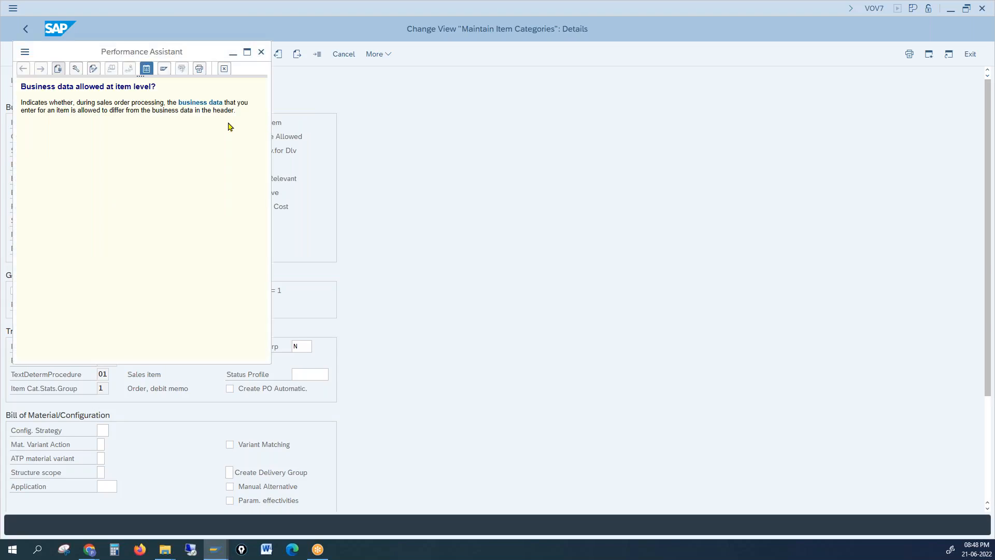
left_click_drag(35, 86, 154, 88)
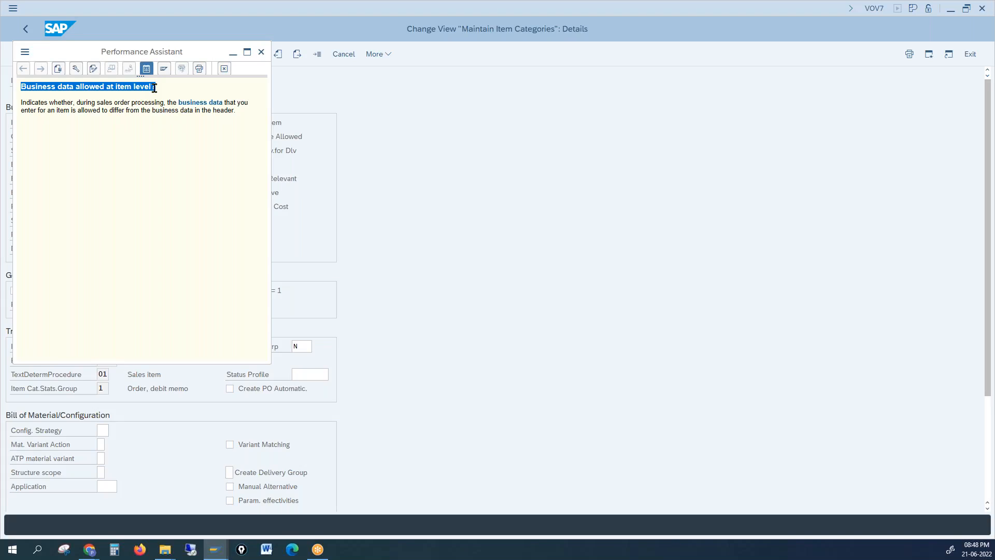
left_click(154, 87)
left_click_drag(88, 111, 203, 130)
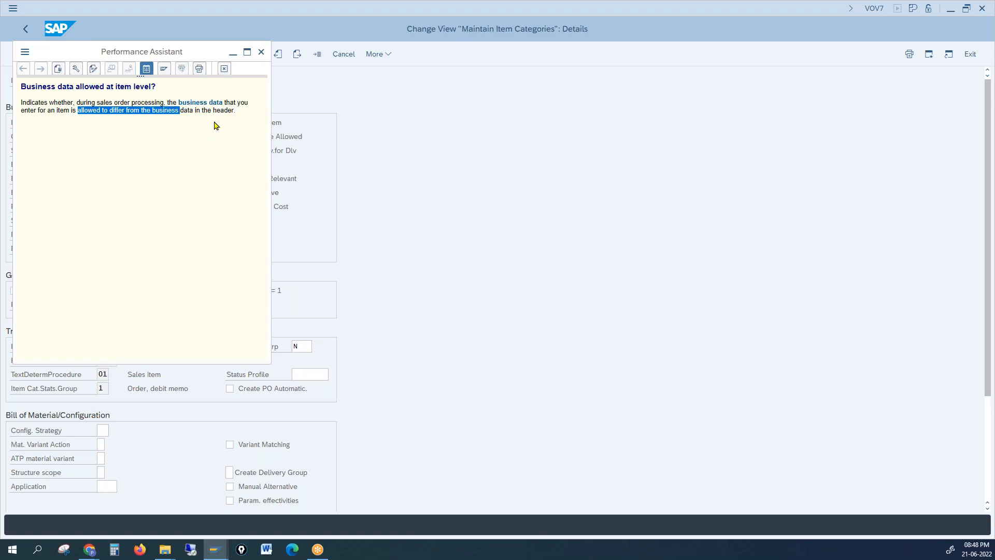
left_click(261, 52)
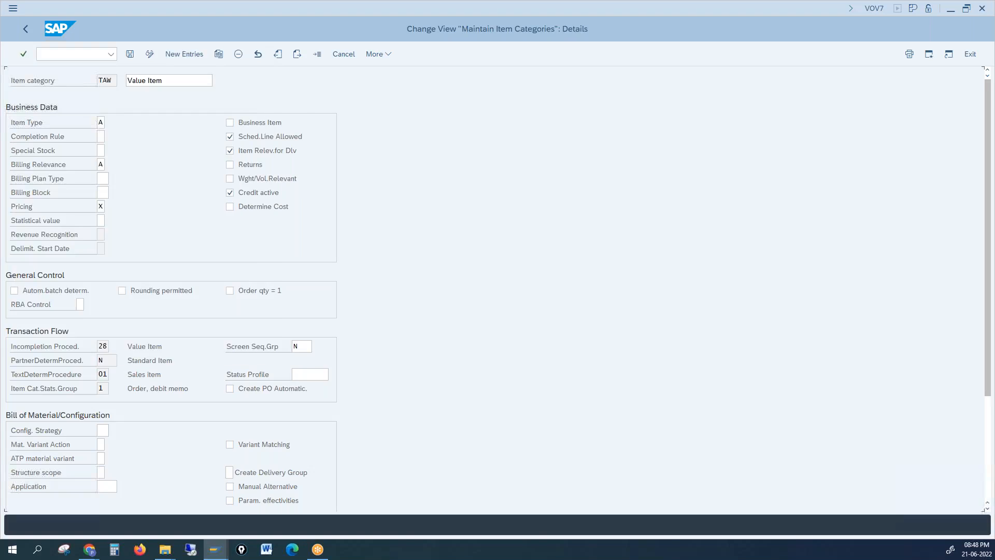
left_click(230, 123)
key("alt+Tab")
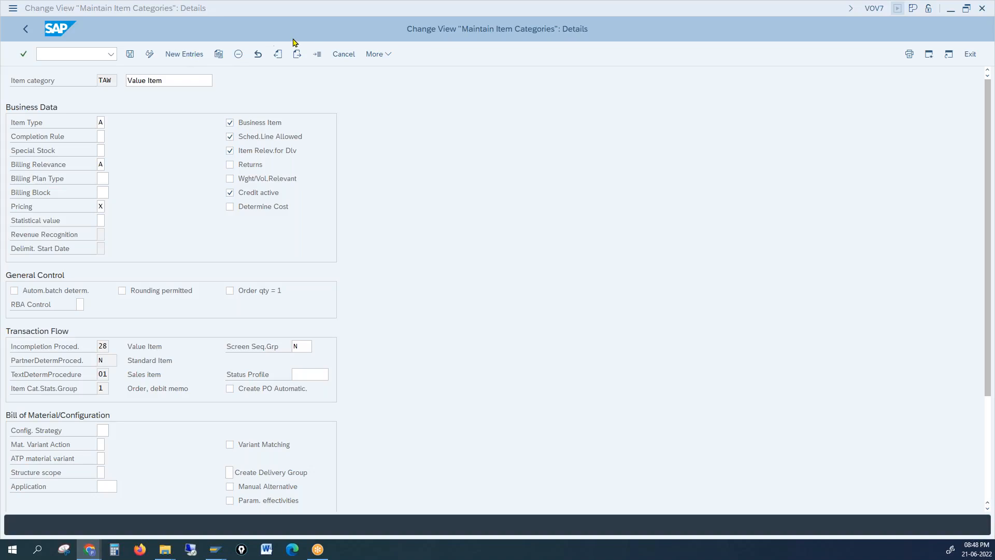
Load item category TAN and check its empty Completion Rule field
left_click(318, 55)
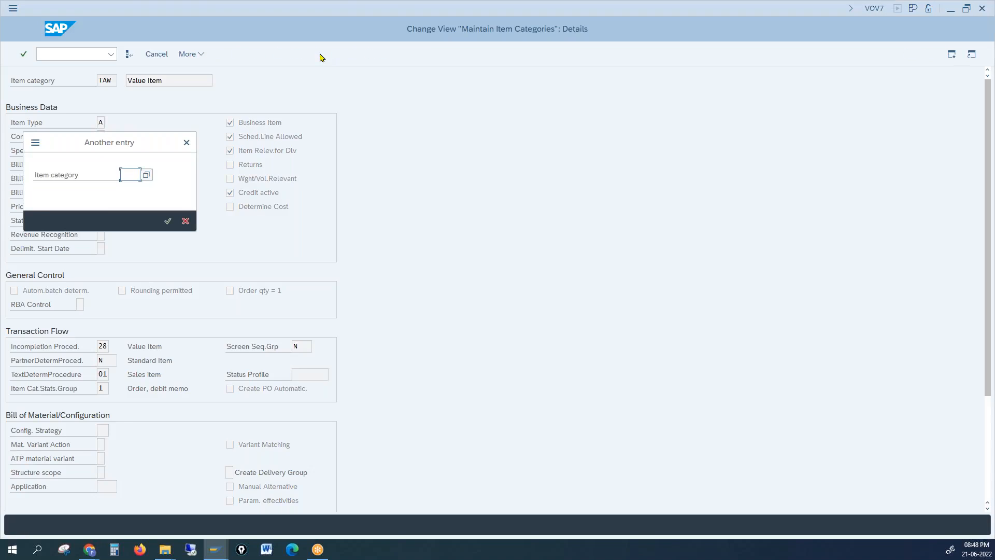
type("tan")
key("Return")
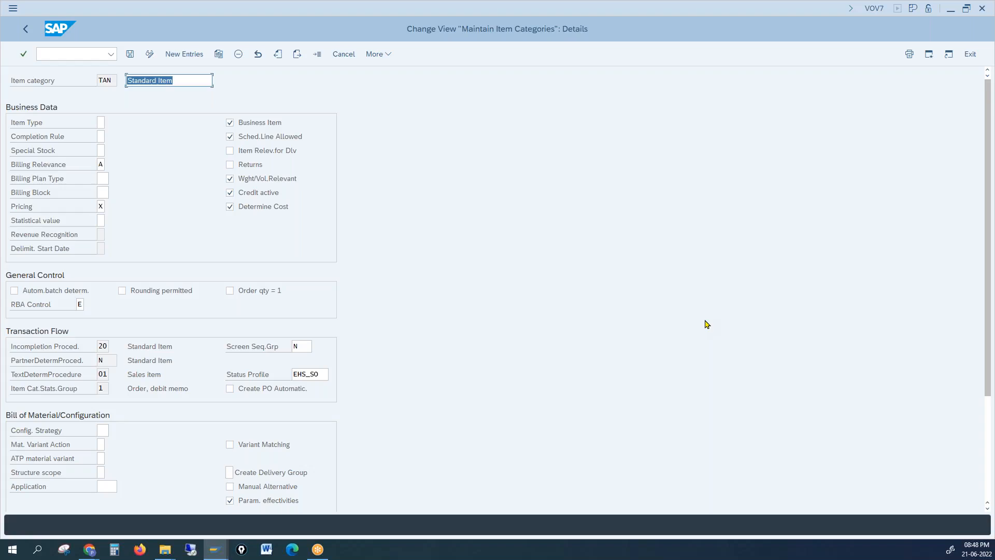
left_click(102, 137)
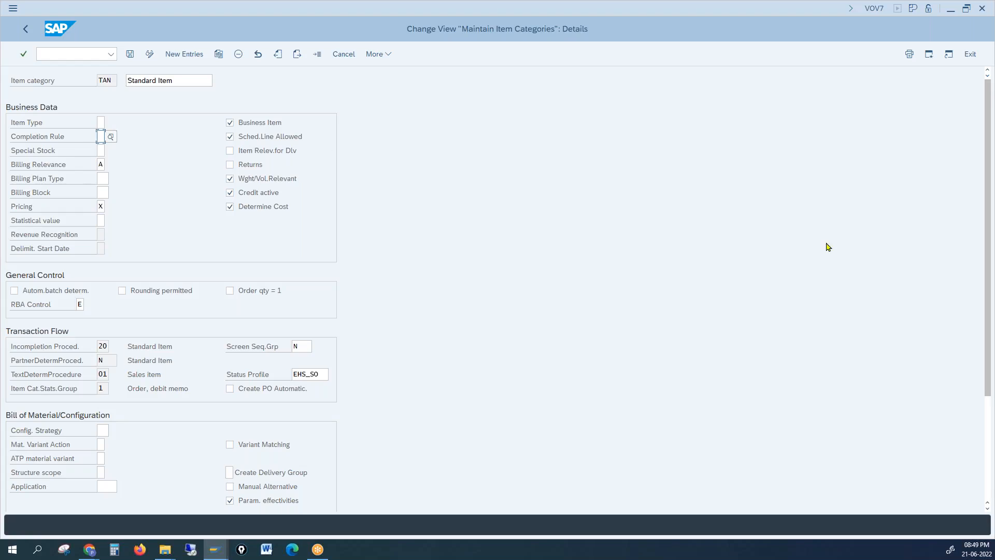
left_click(316, 54)
type("RAIN")
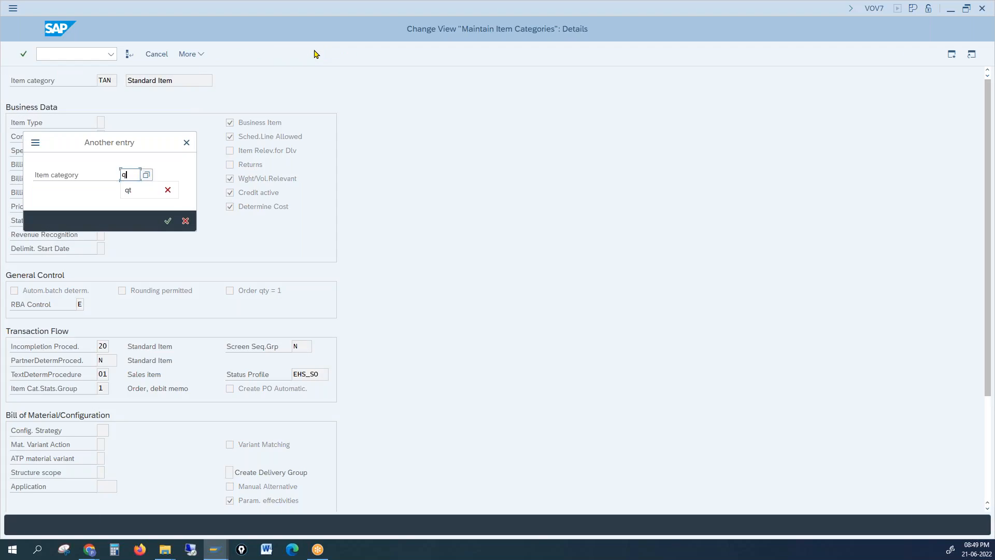
key("Return")
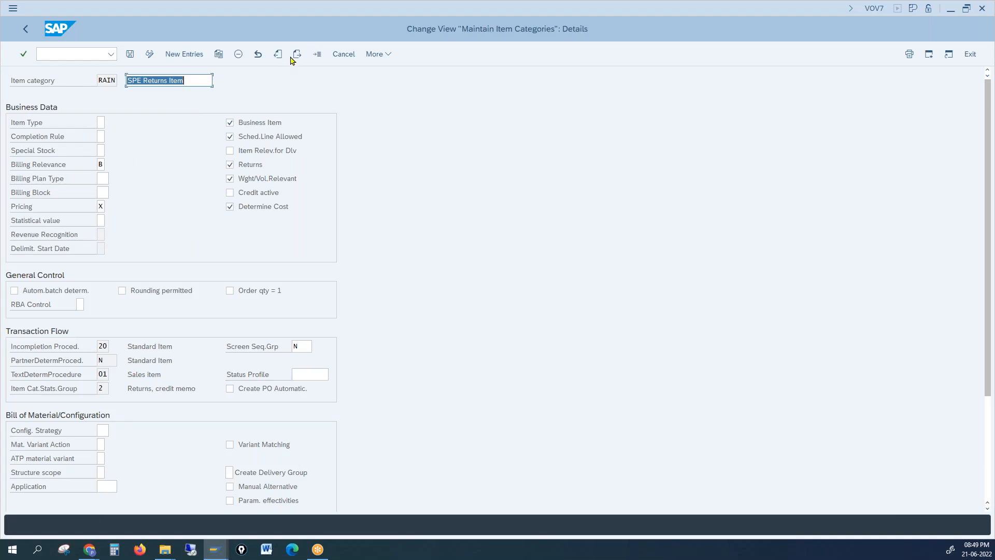
left_click(317, 55)
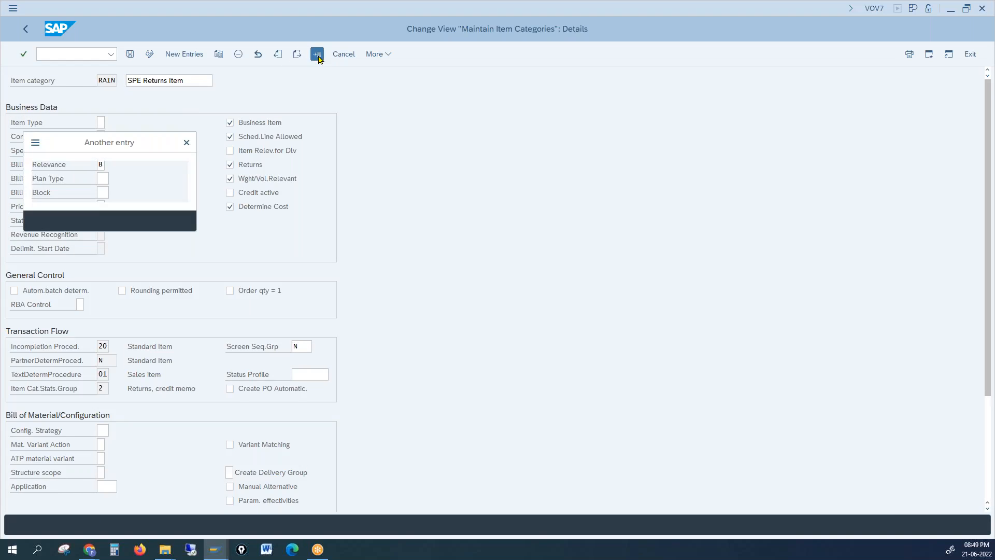
type("agn")
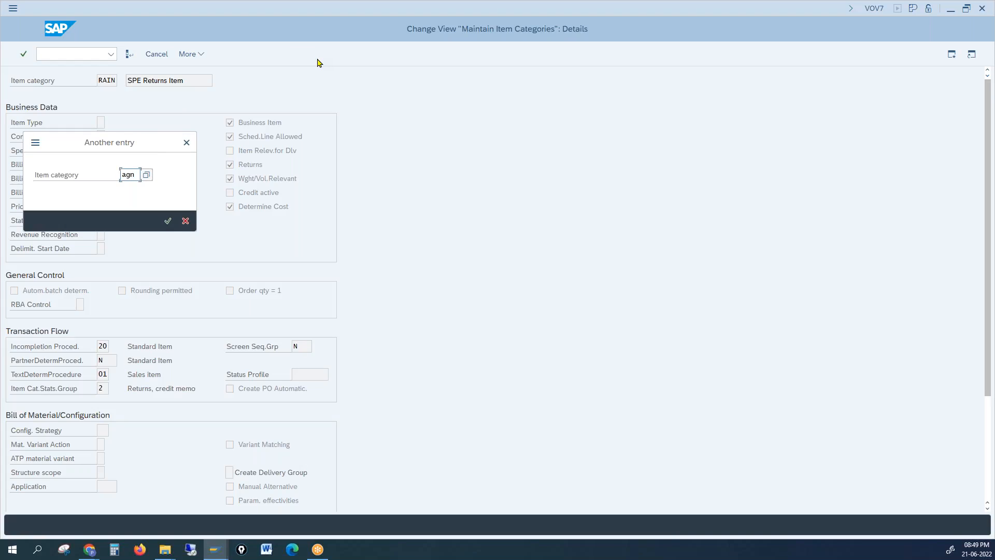
key("Return")
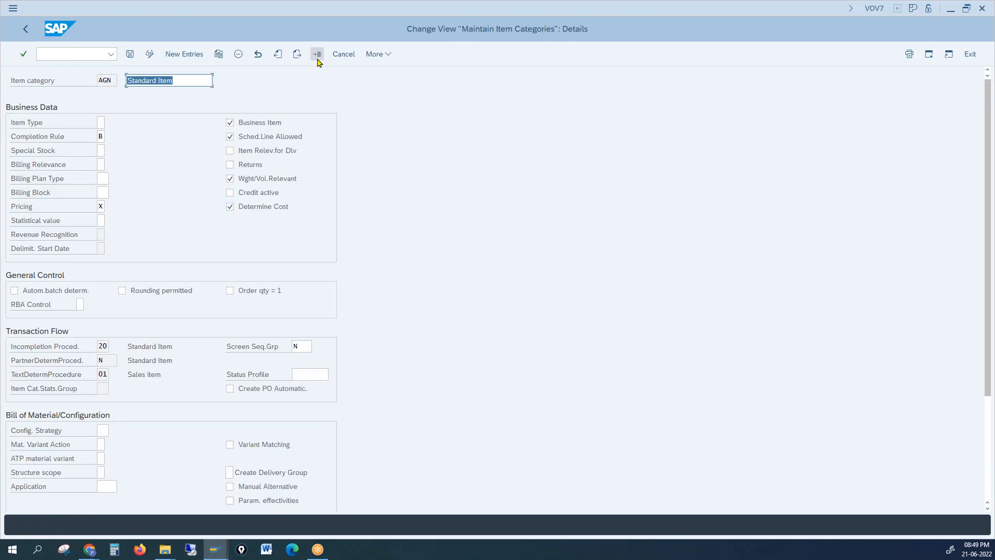
left_click(100, 137)
double_click(101, 81)
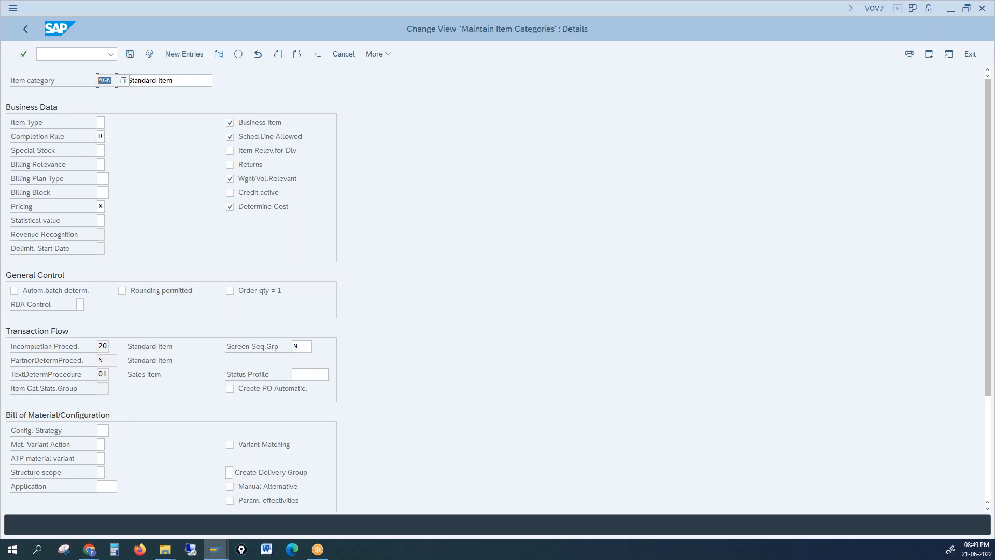
left_click(317, 53)
type("afn")
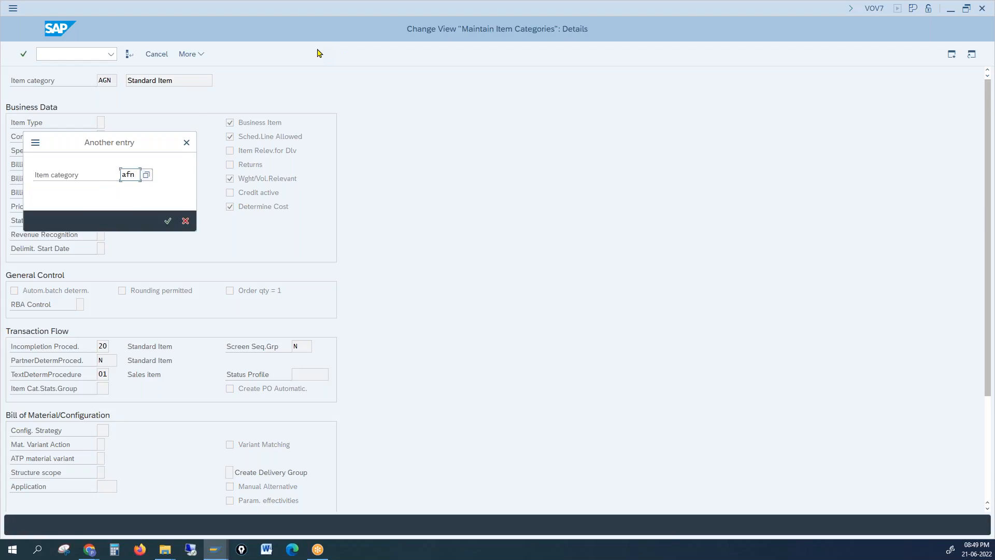
key("Return")
left_click(134, 77)
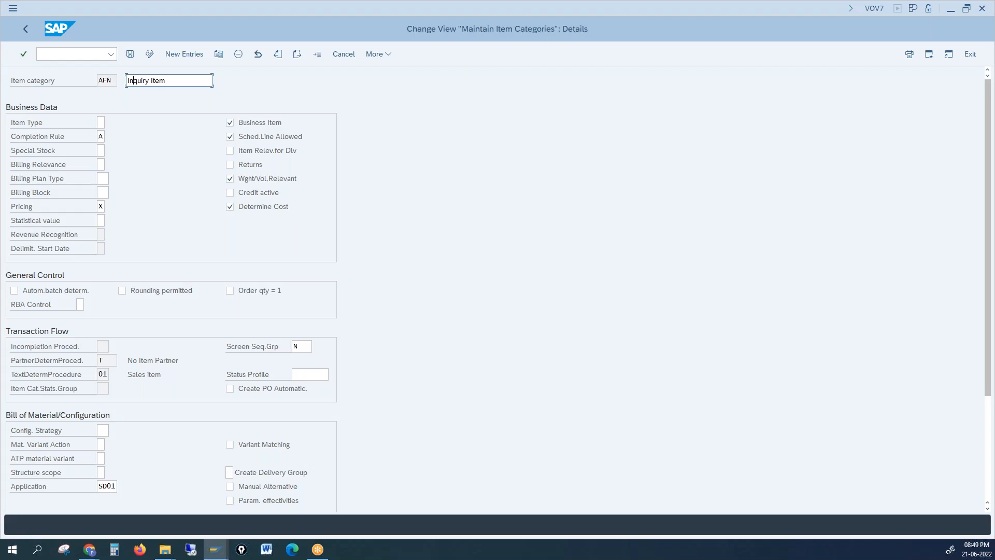
key("alt+Tab")
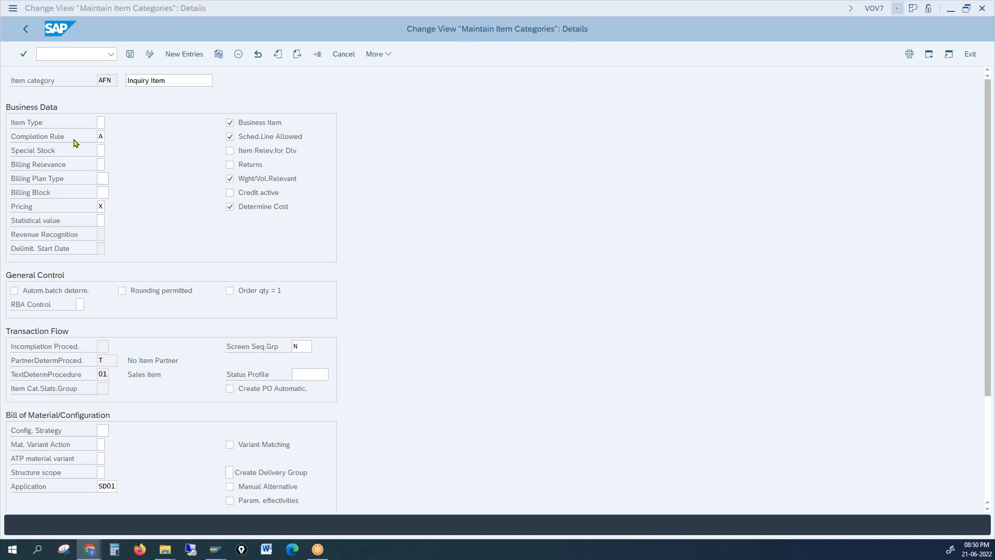
left_click(98, 138)
left_click(98, 138)
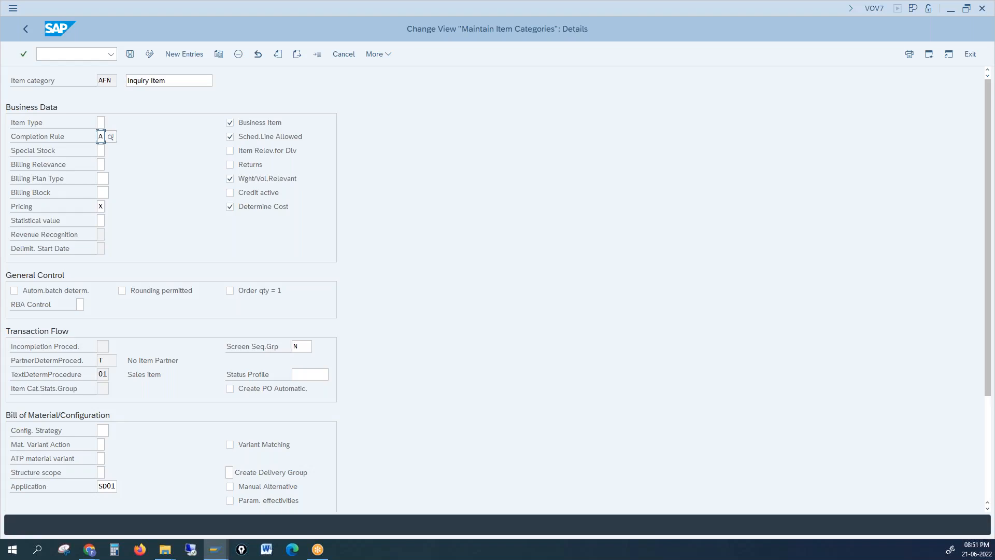
key("alt+Tab")
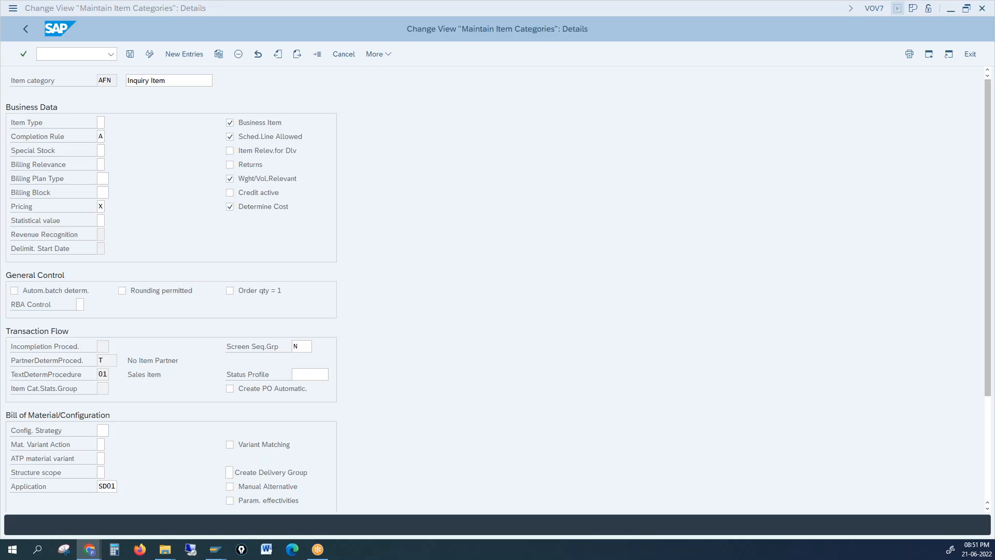
left_click(100, 137)
View the six Completion Rule values for AFN, then bring up the Other Entry prompt
left_click(111, 136)
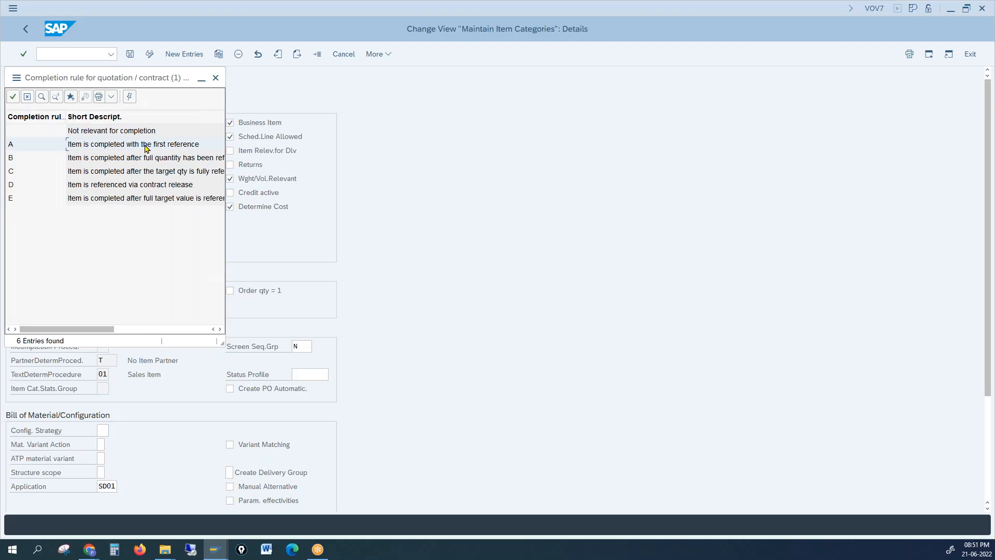
left_click(215, 78)
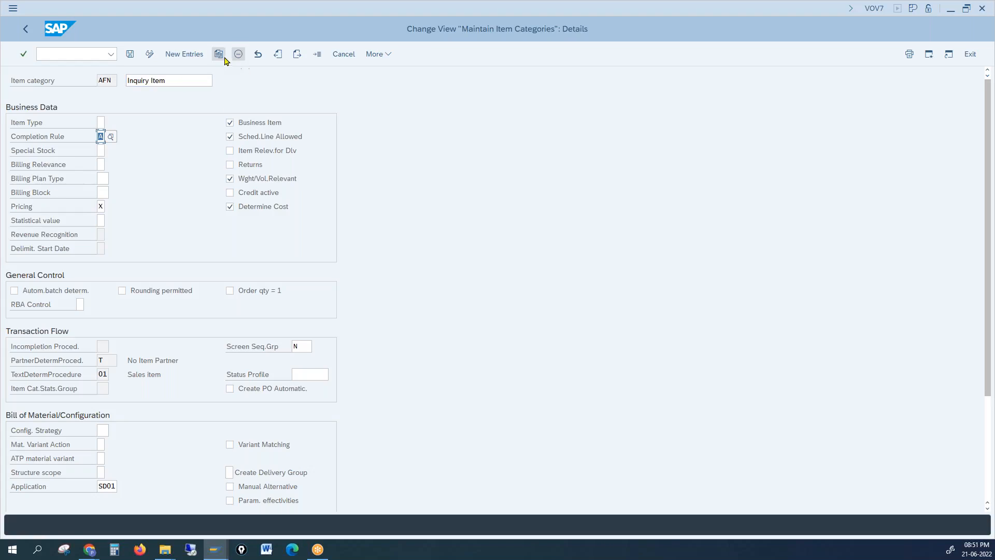
left_click(318, 55)
Load item category AGN to see its Completion Rule B and incompletion procedure 20
type("agn")
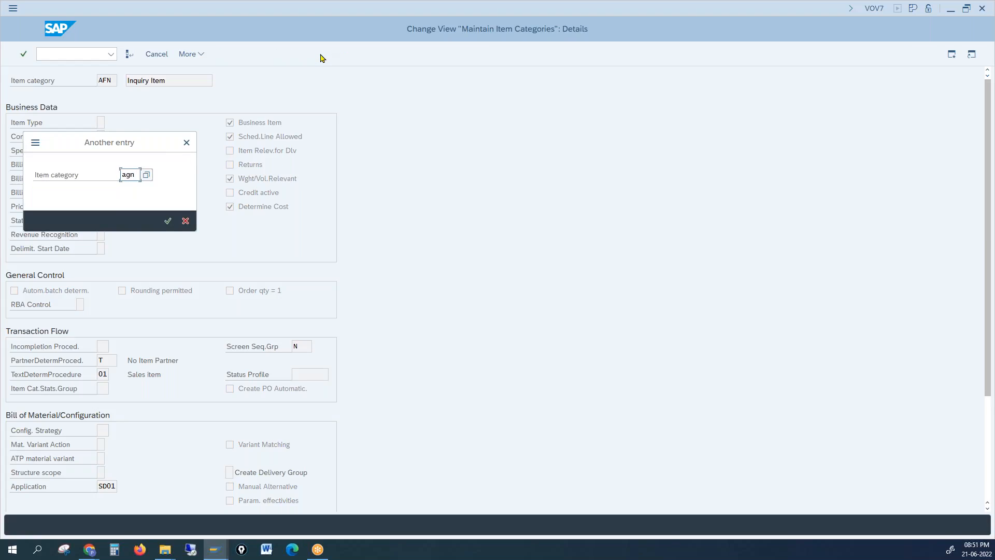
key("Return")
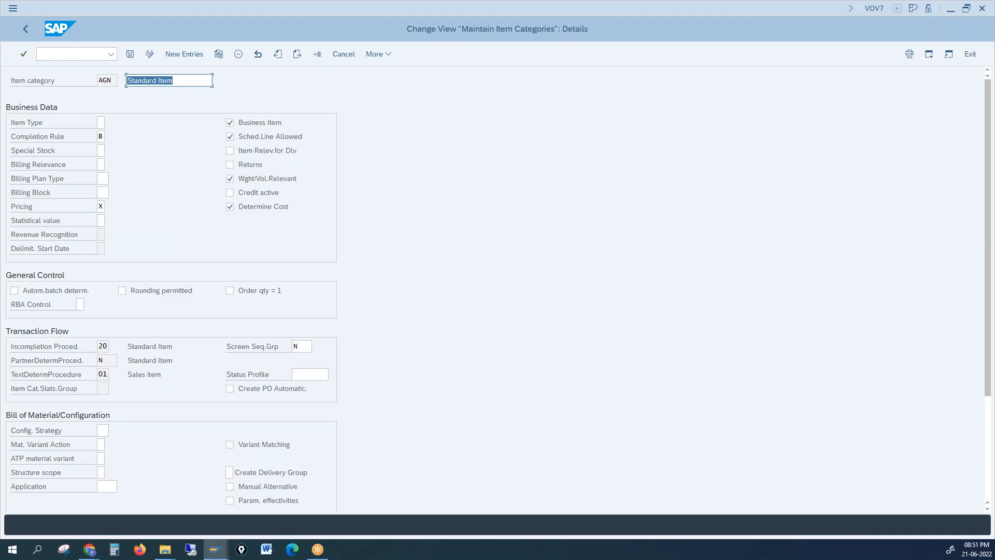
key("alt+Tab")
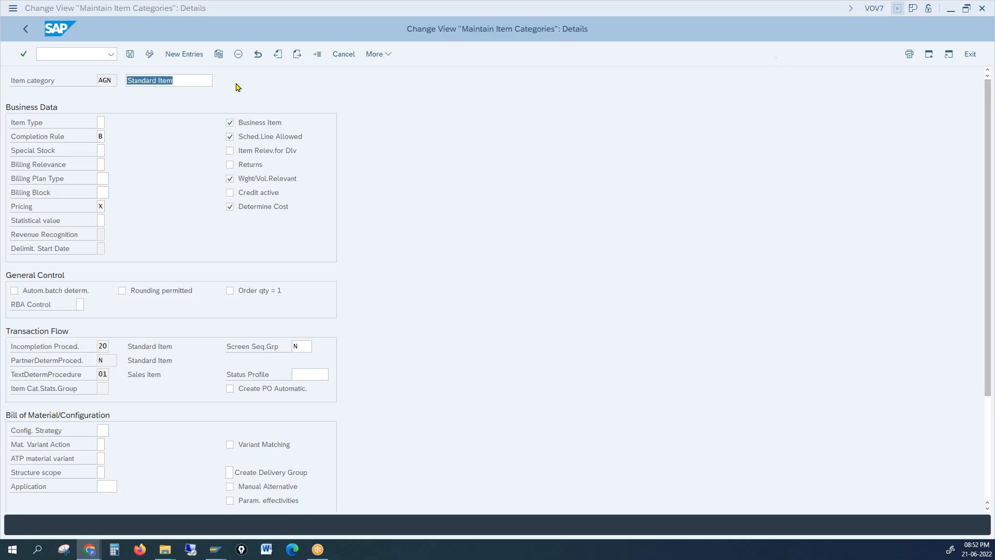
left_click(101, 137)
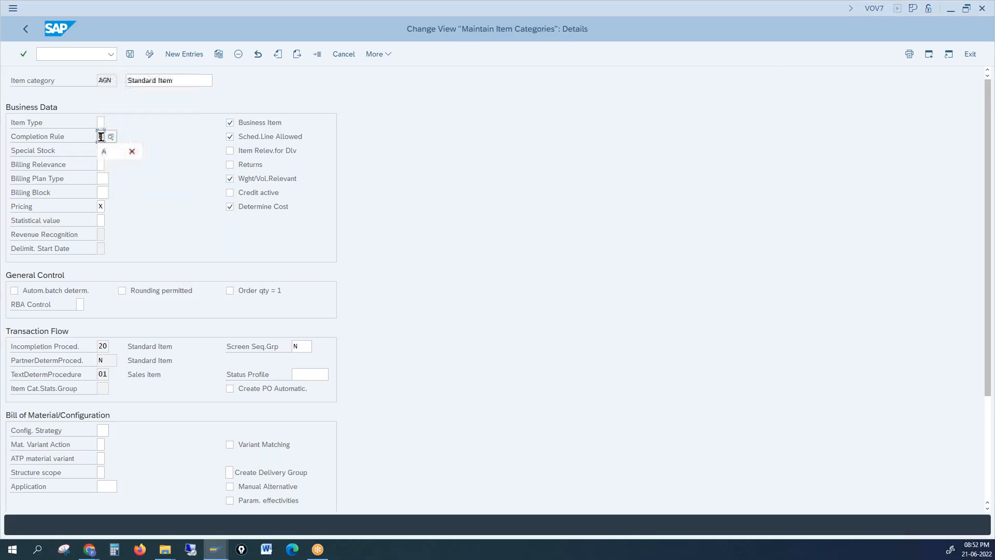
type("B")
key("Return")
left_click(110, 137)
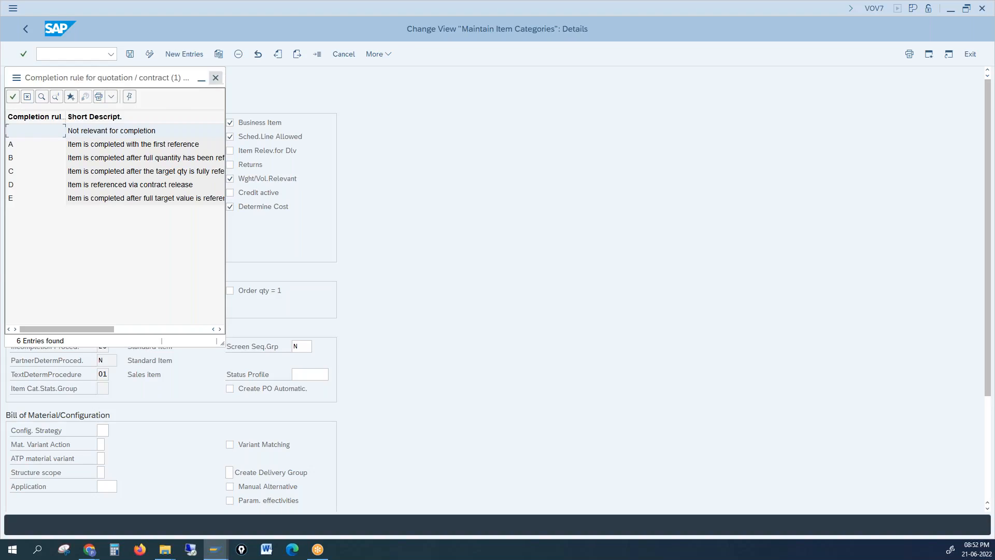
left_click(215, 78)
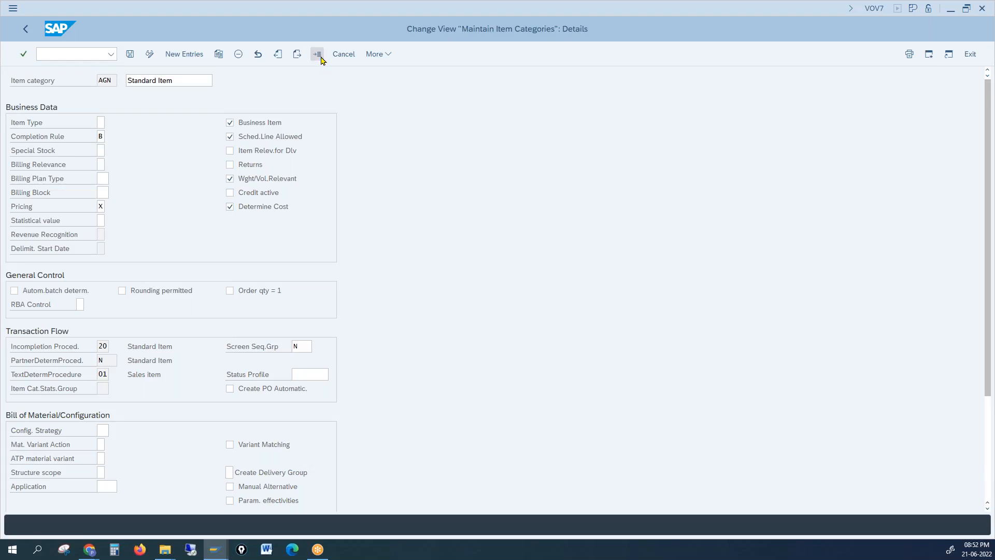
Switch back to item category TAN and check its blank Completion Rule field
left_click(317, 54)
type("ta")
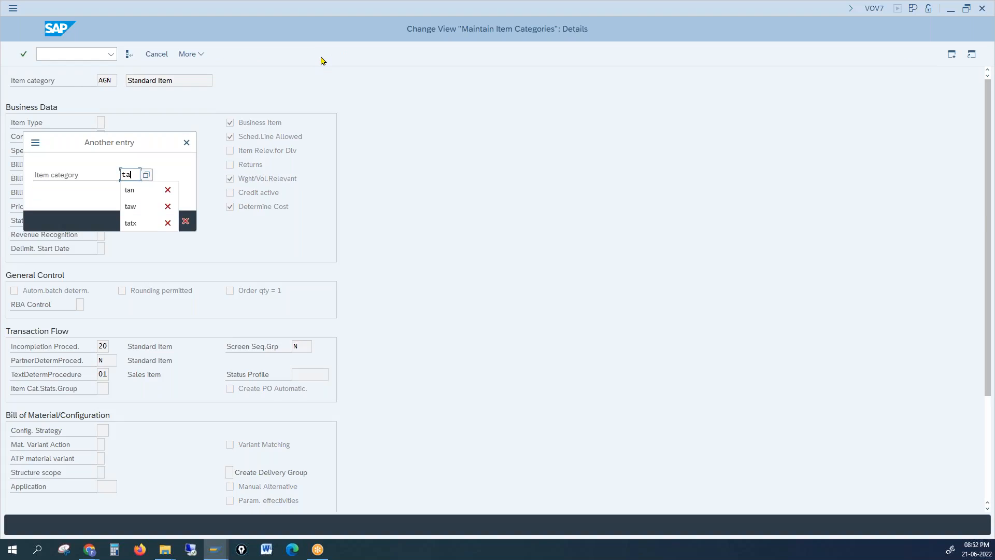
type("n")
key("Return")
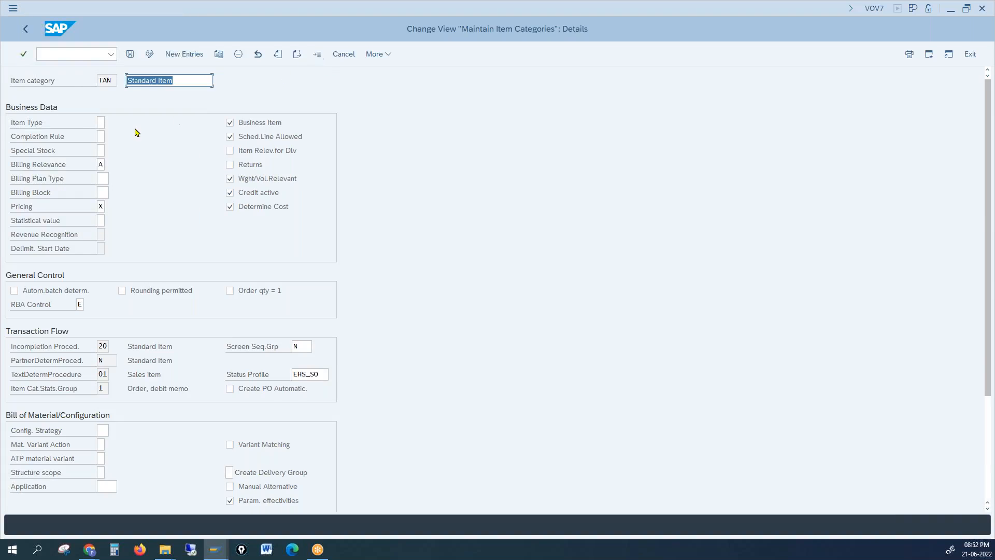
left_click(101, 138)
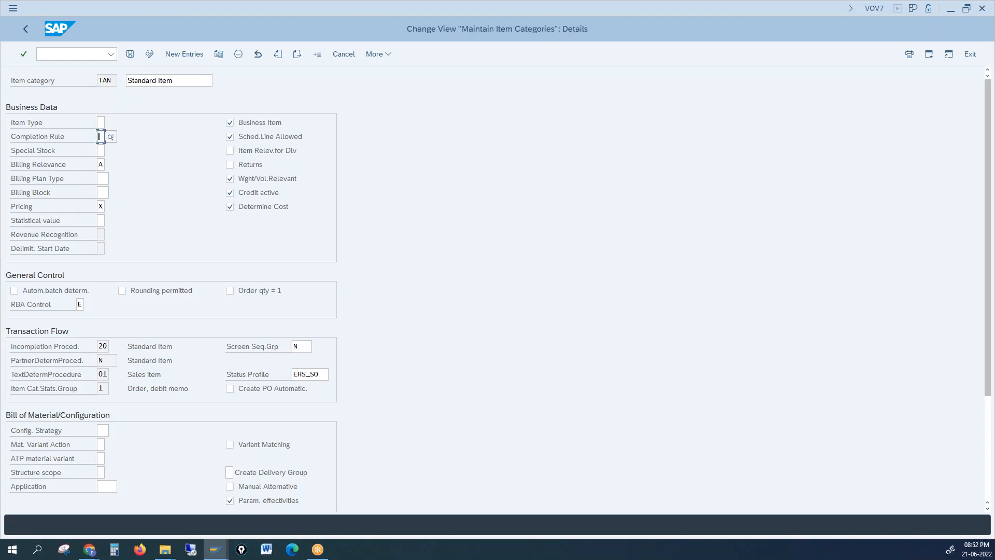
key("alt+Tab")
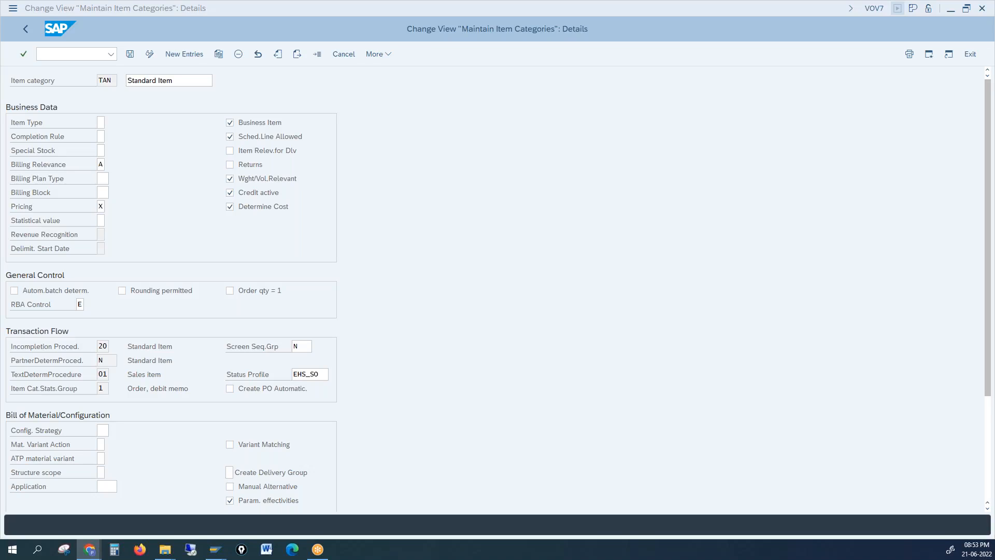
left_click(154, 79)
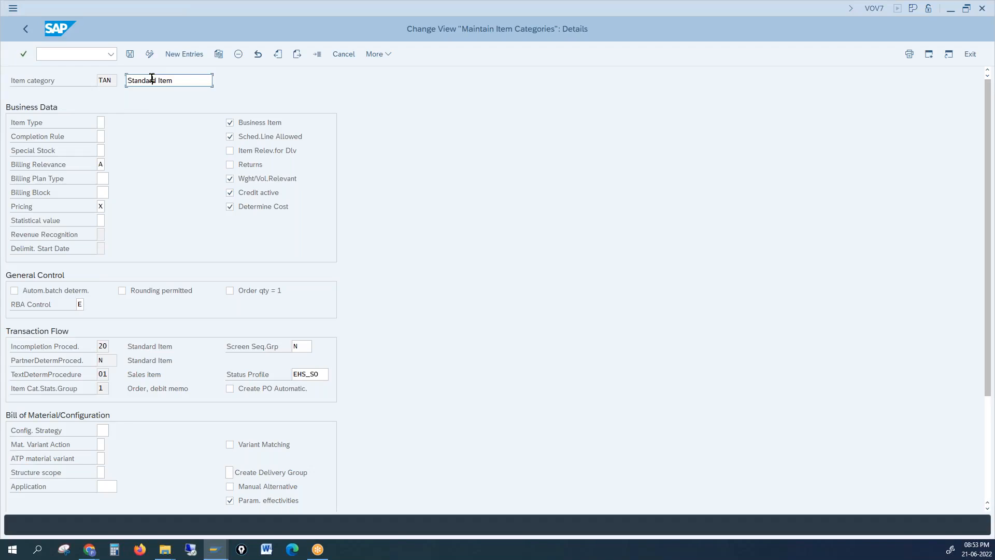
left_click(106, 80)
key("alt+Tab")
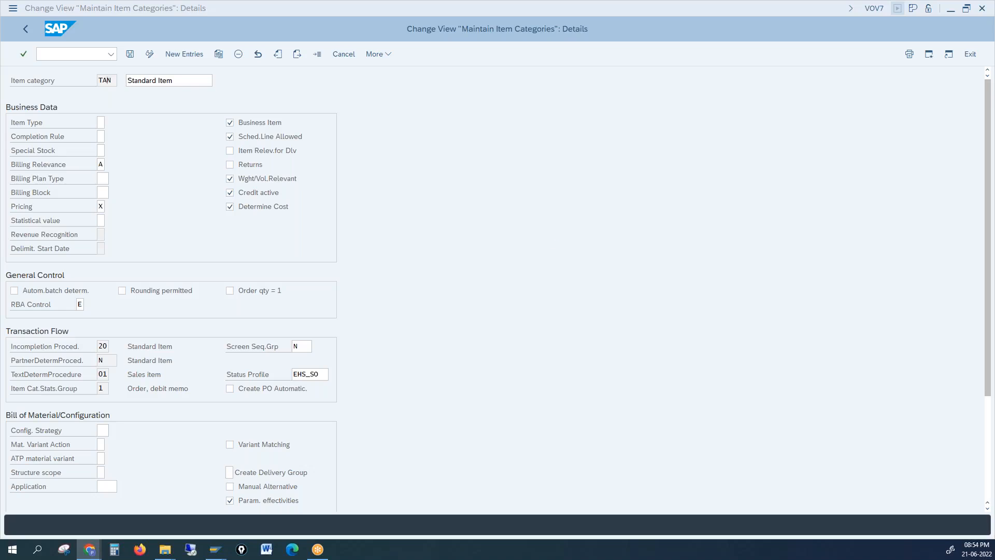
left_click(102, 136)
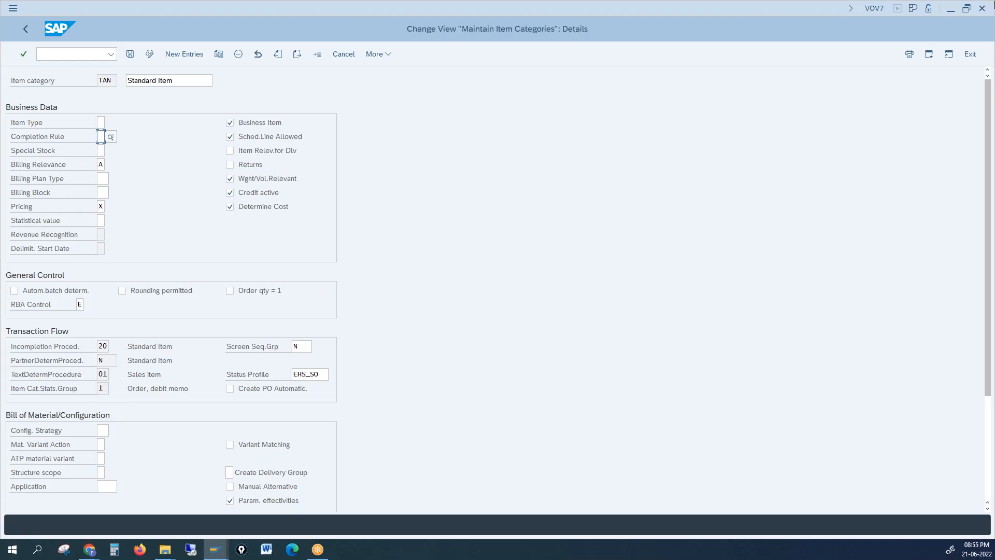
key("alt+Tab")
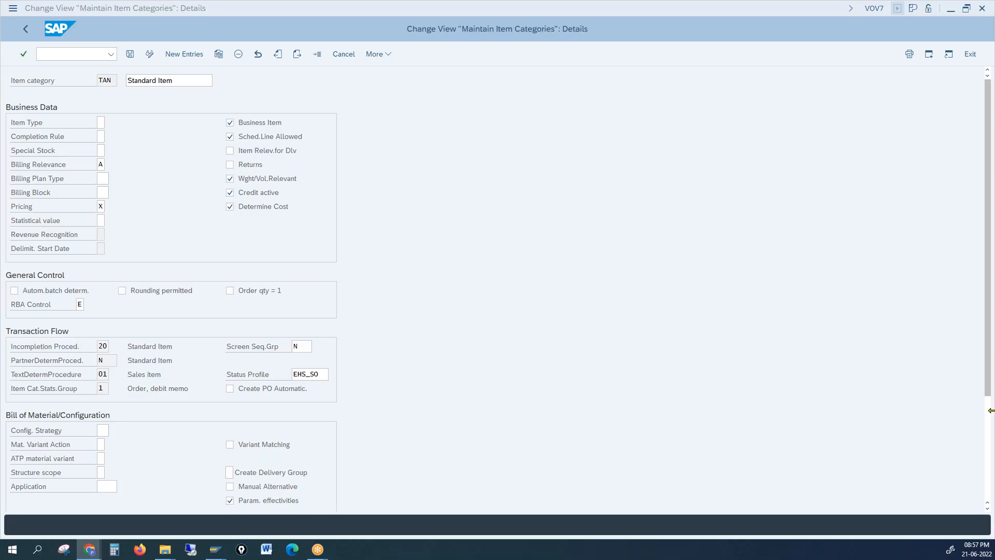
Reactivate the SAP window showing TAN's Standard Item Business Data fields
left_click(567, 366)
Check that TAN's Item Type field is blank, then switch to the orange taskbar application
left_click(102, 122)
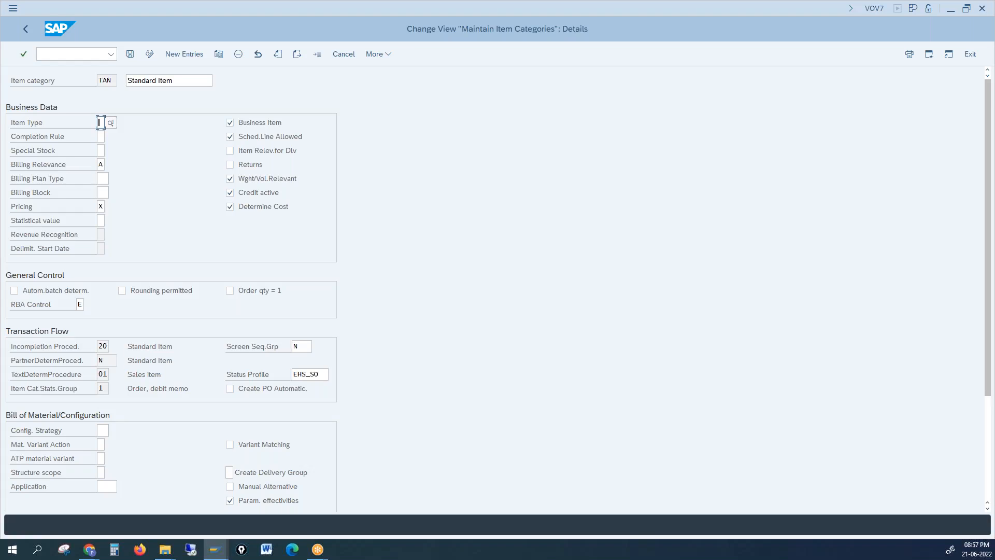
left_click(819, 265)
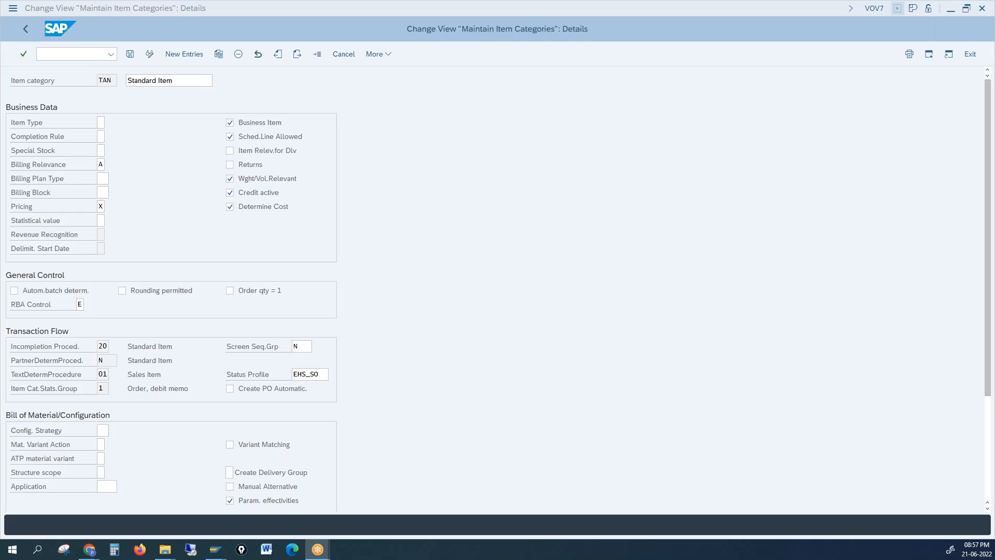